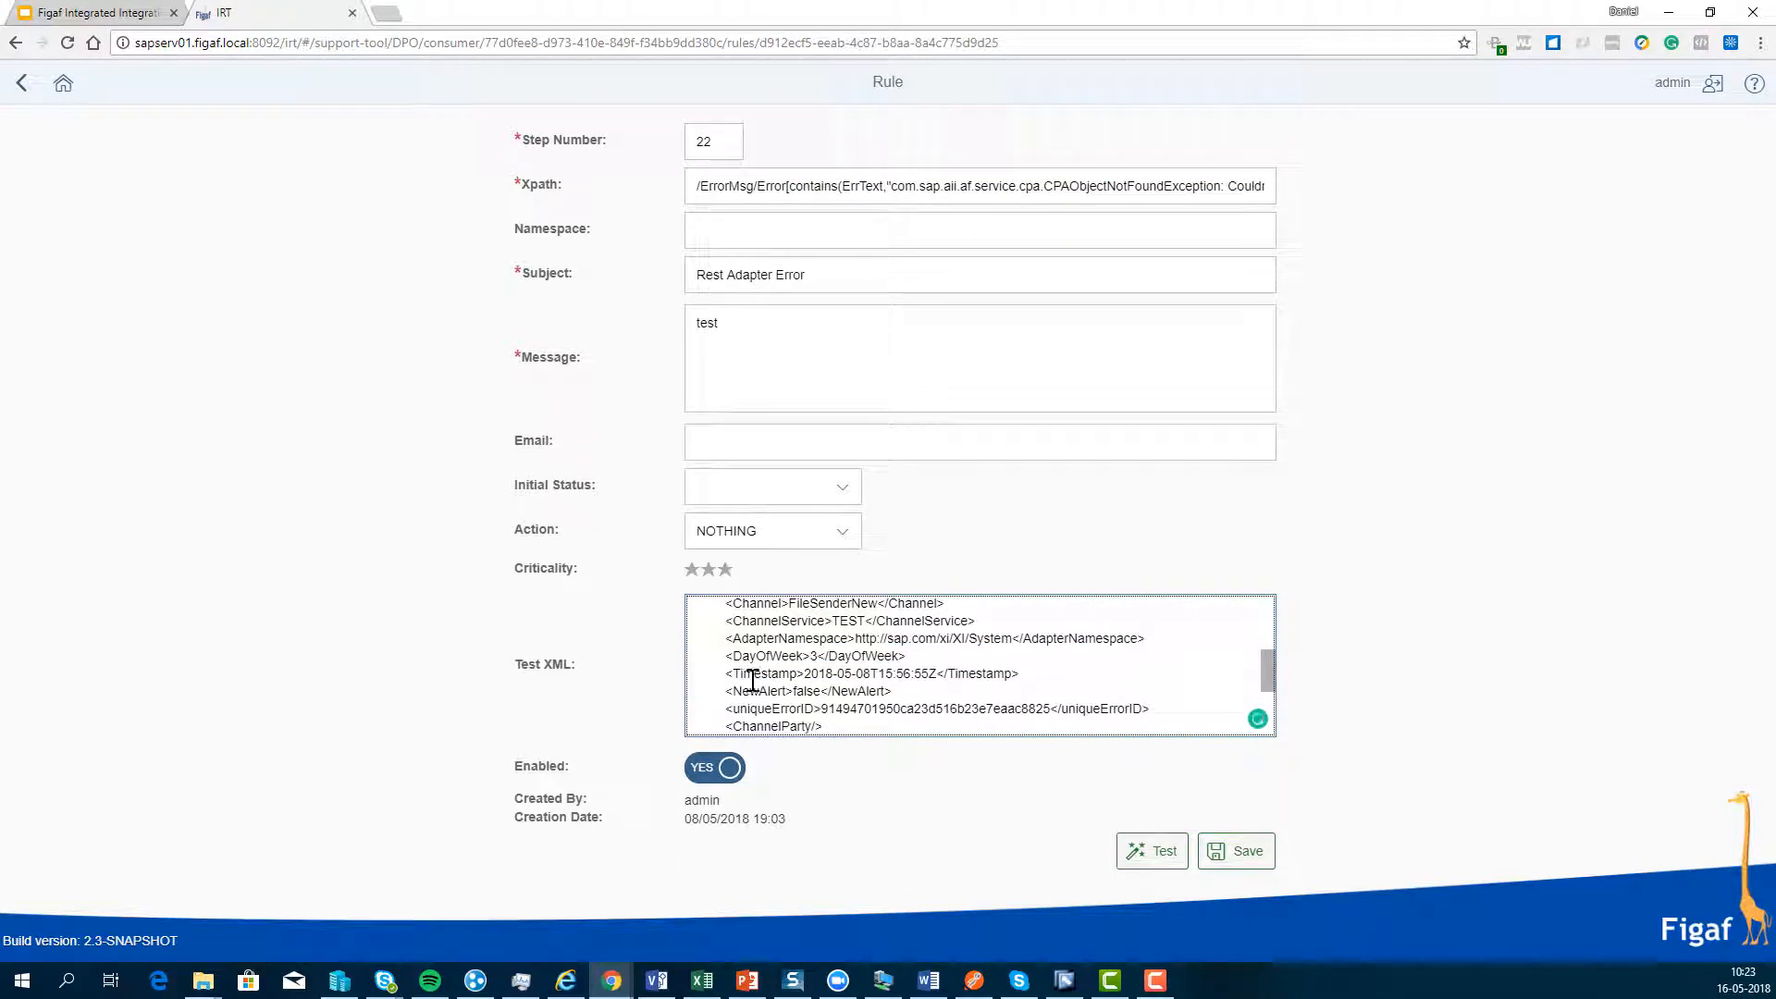
# Read the rest of the Rest Adapter Error rule's test XML and return to the rules list
pyautogui.scroll(-5, 754, 681)
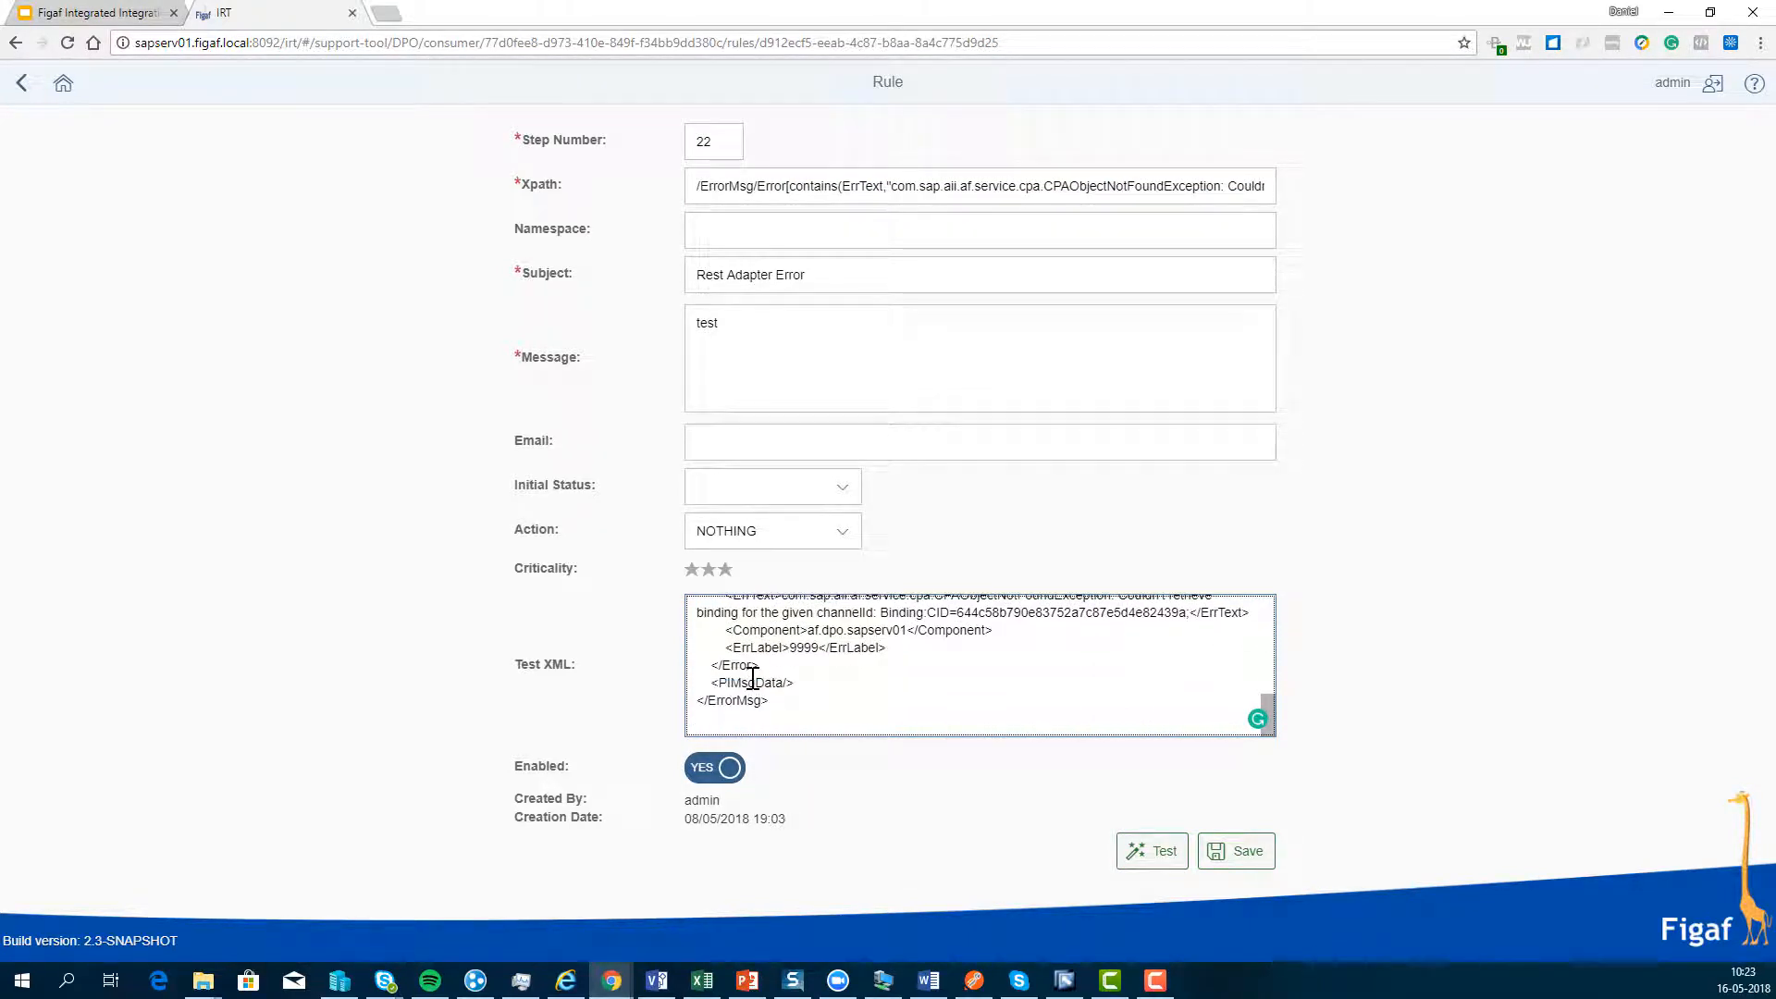
pyautogui.moveTo(806, 682); pyautogui.dragTo(703, 682)
pyautogui.click(32, 88)
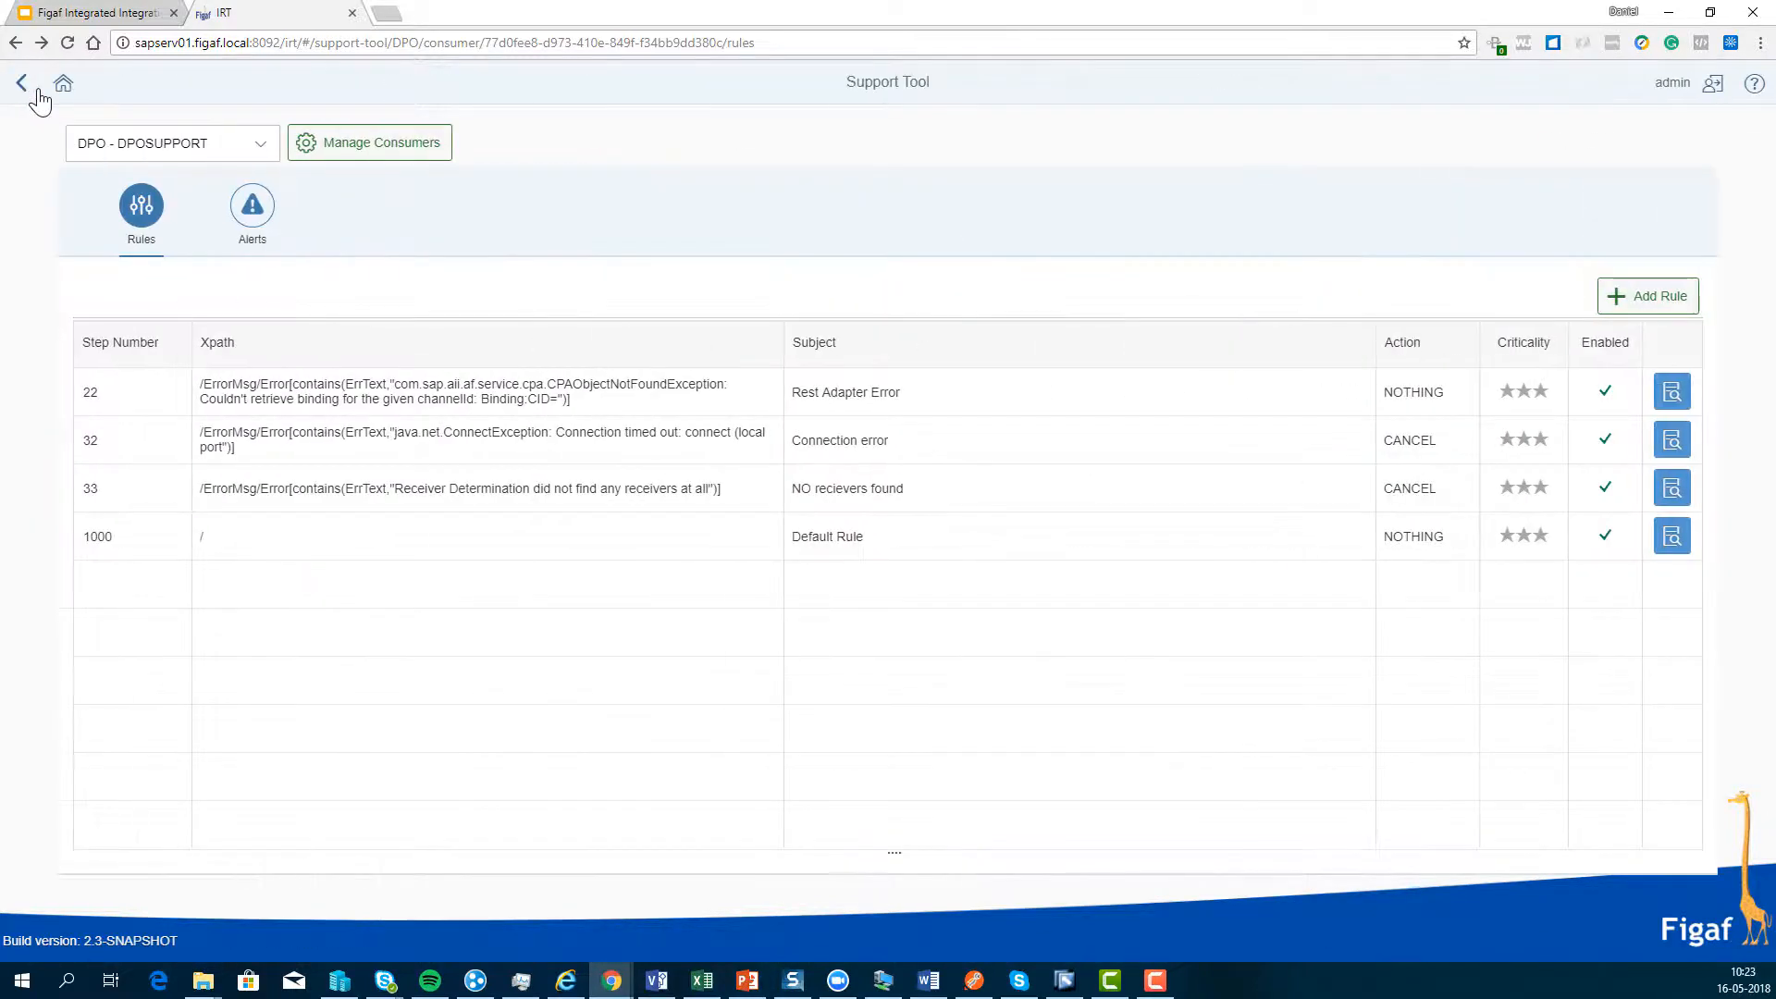
# Open the topmost handled XI_J2EE_ADAPTER_FILE alert of DPO - DPOSUPPORT and examine its error XML
pyautogui.click(233, 211)
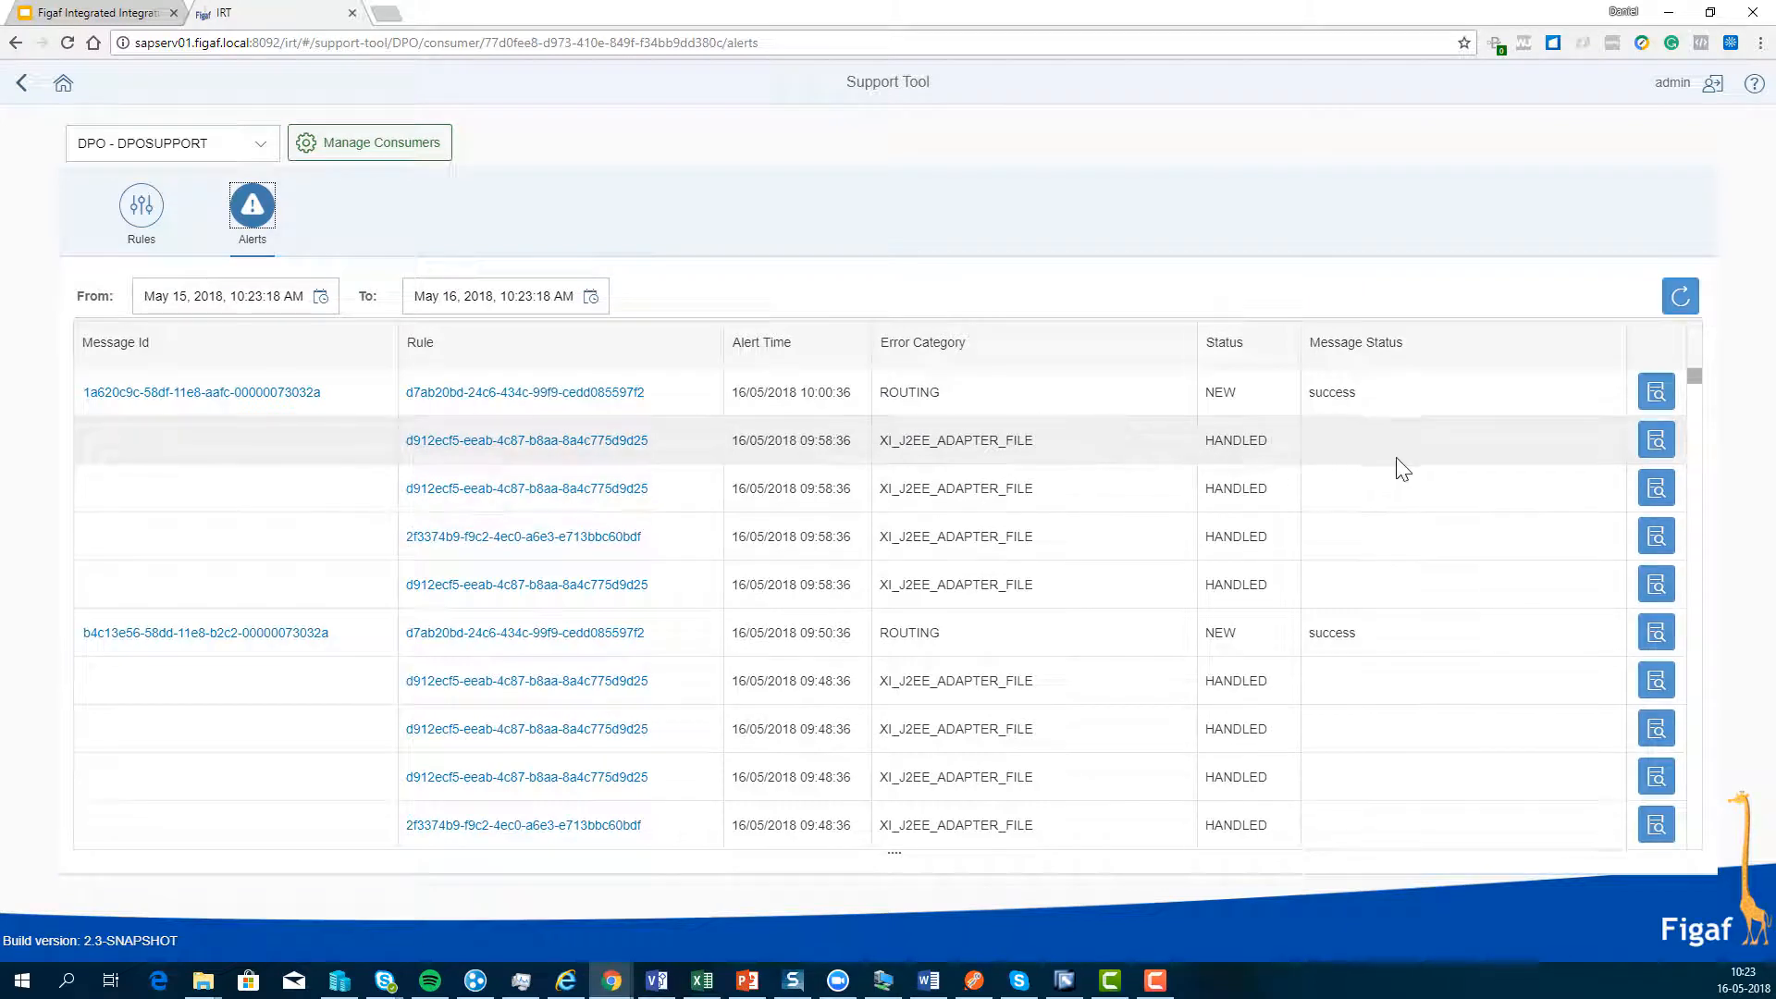
pyautogui.click(1658, 442)
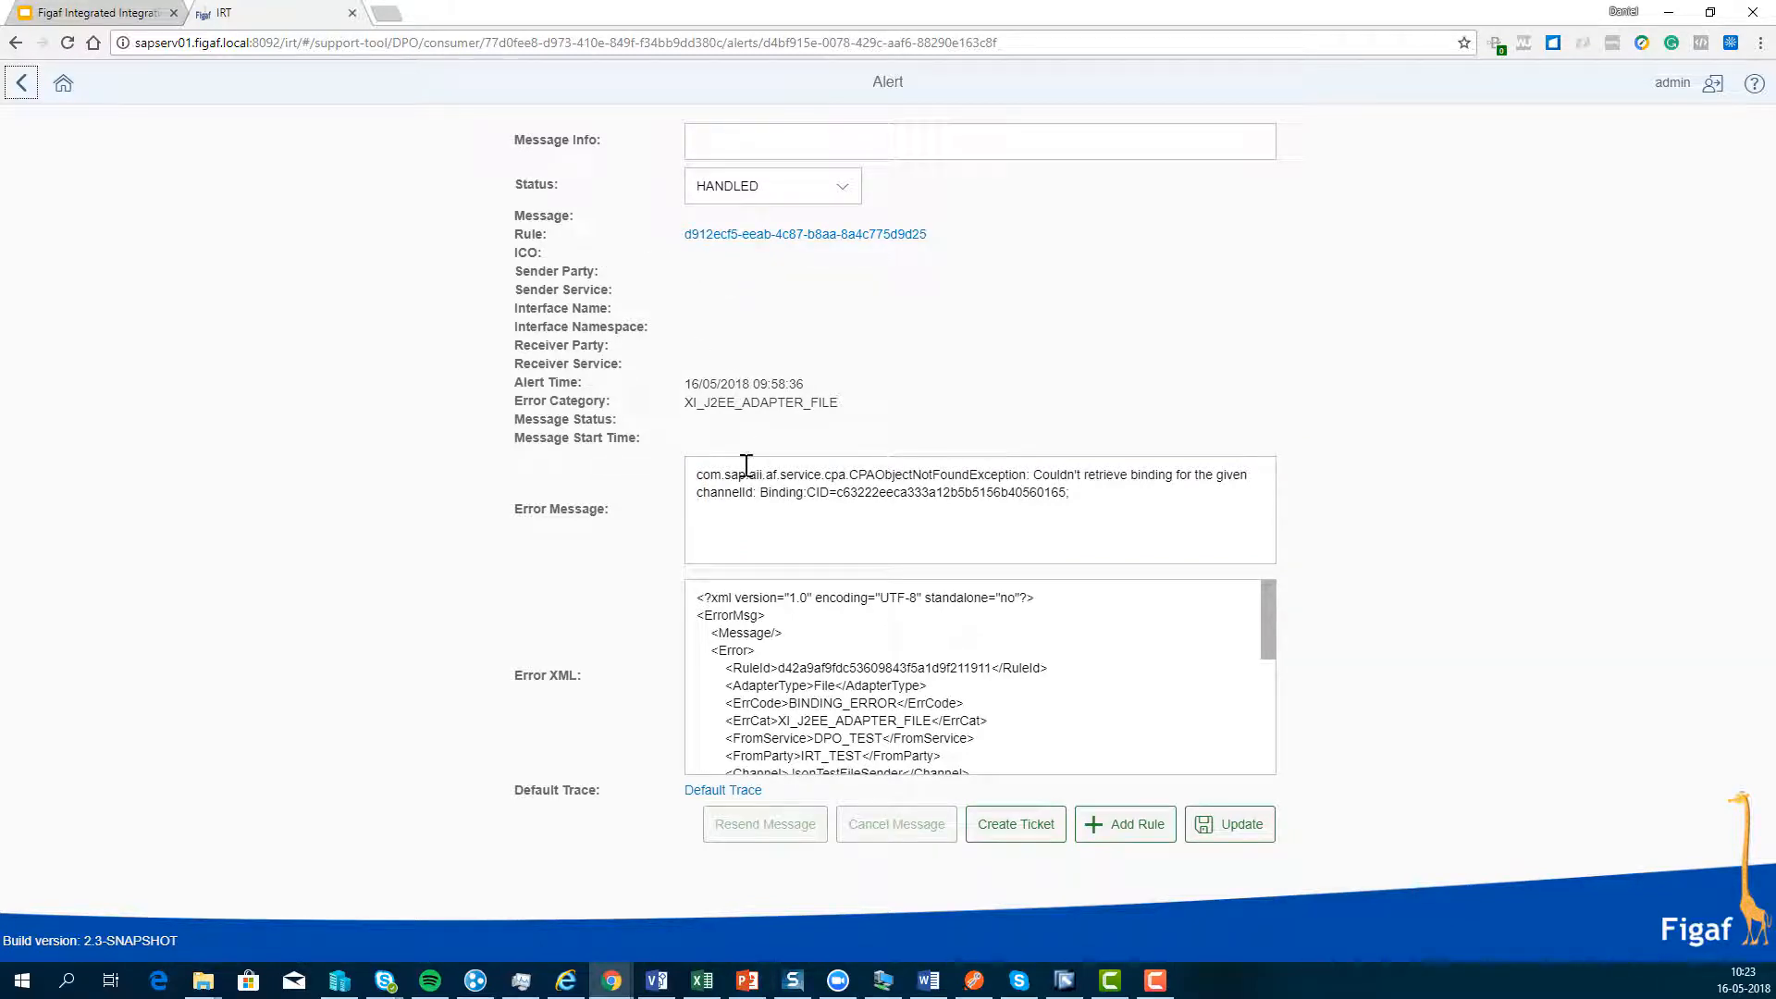
pyautogui.scroll(-5, 730, 656)
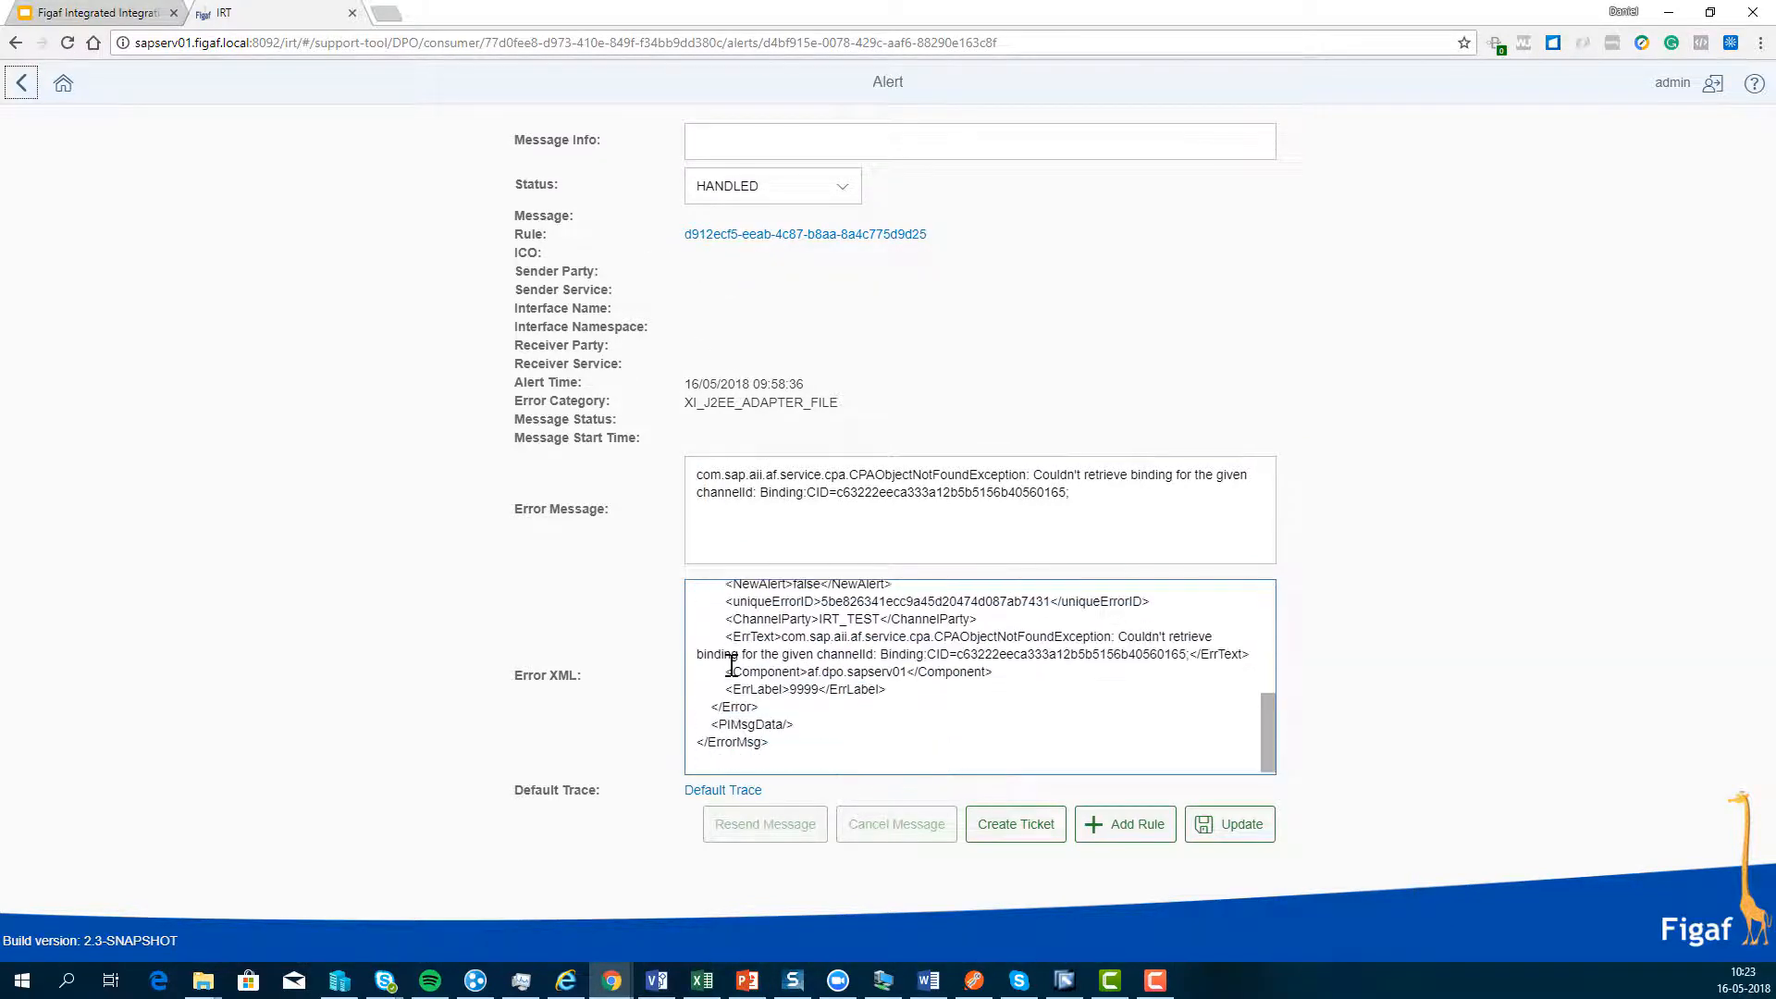
pyautogui.scroll(-1, 730, 664)
pyautogui.scroll(6, 731, 666)
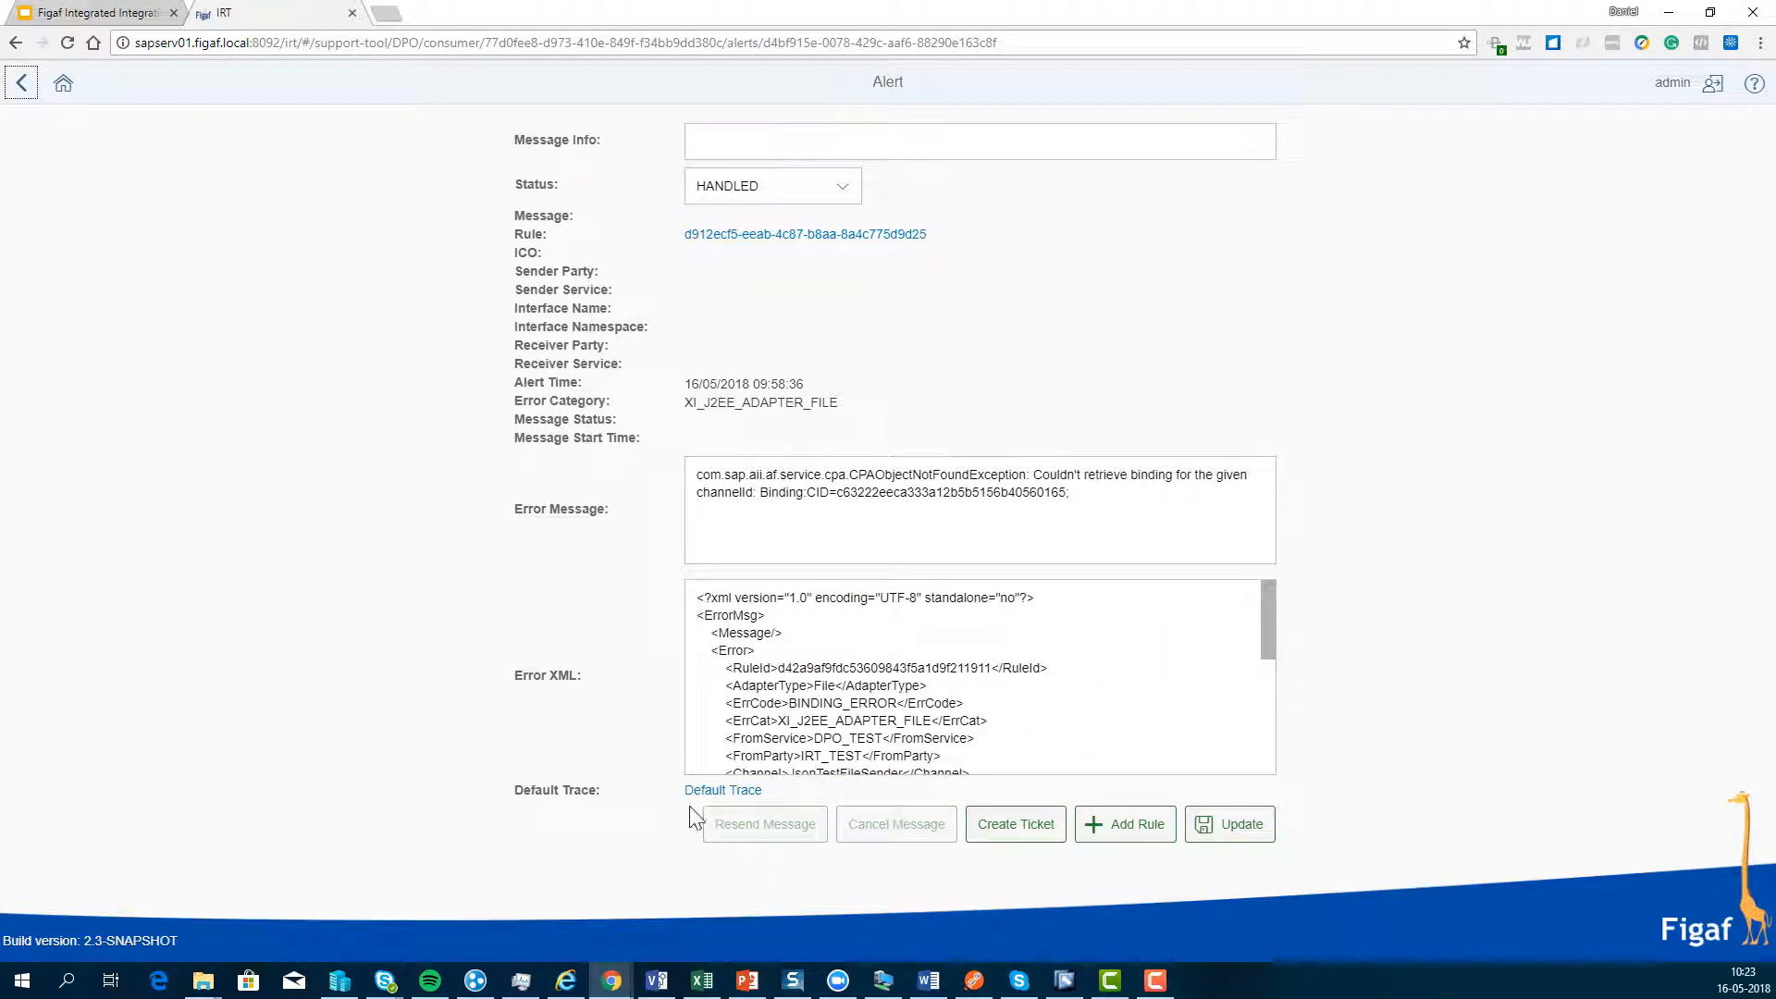
# Create a ticket from the alert named Ticket 5, type Incident, status In Progress, with the description "Alert triggered"
pyautogui.click(981, 832)
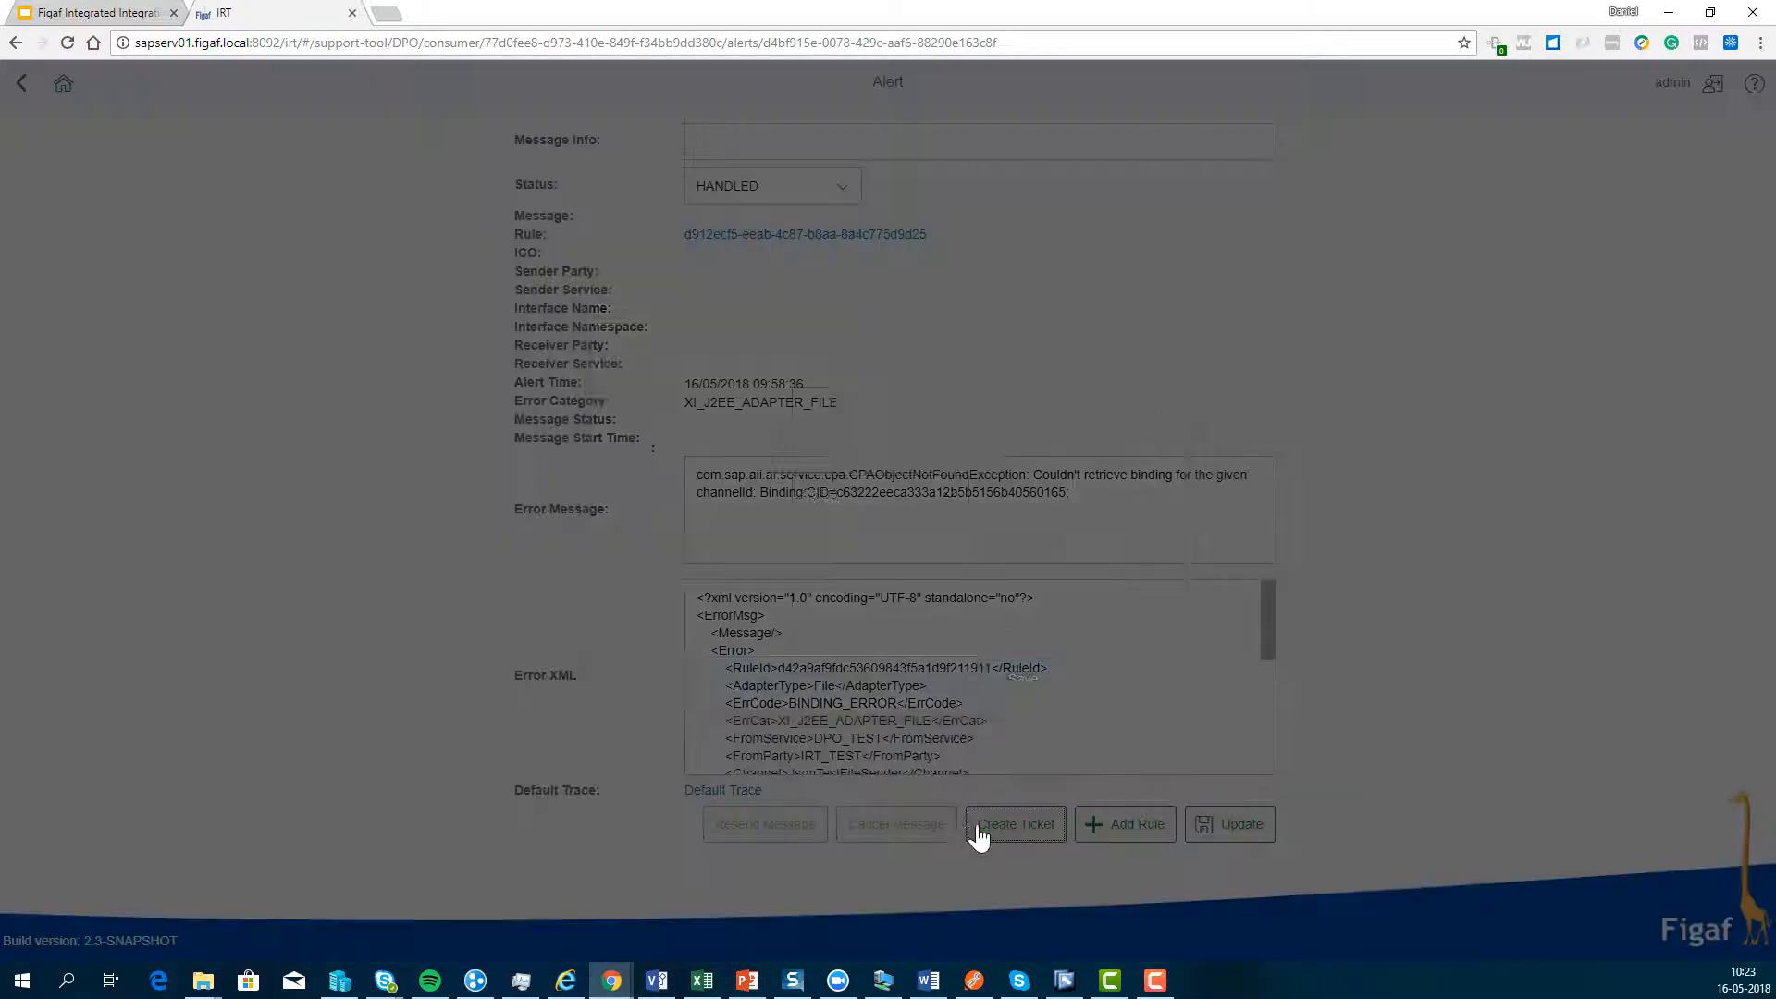
pyautogui.write('Ticket 5')
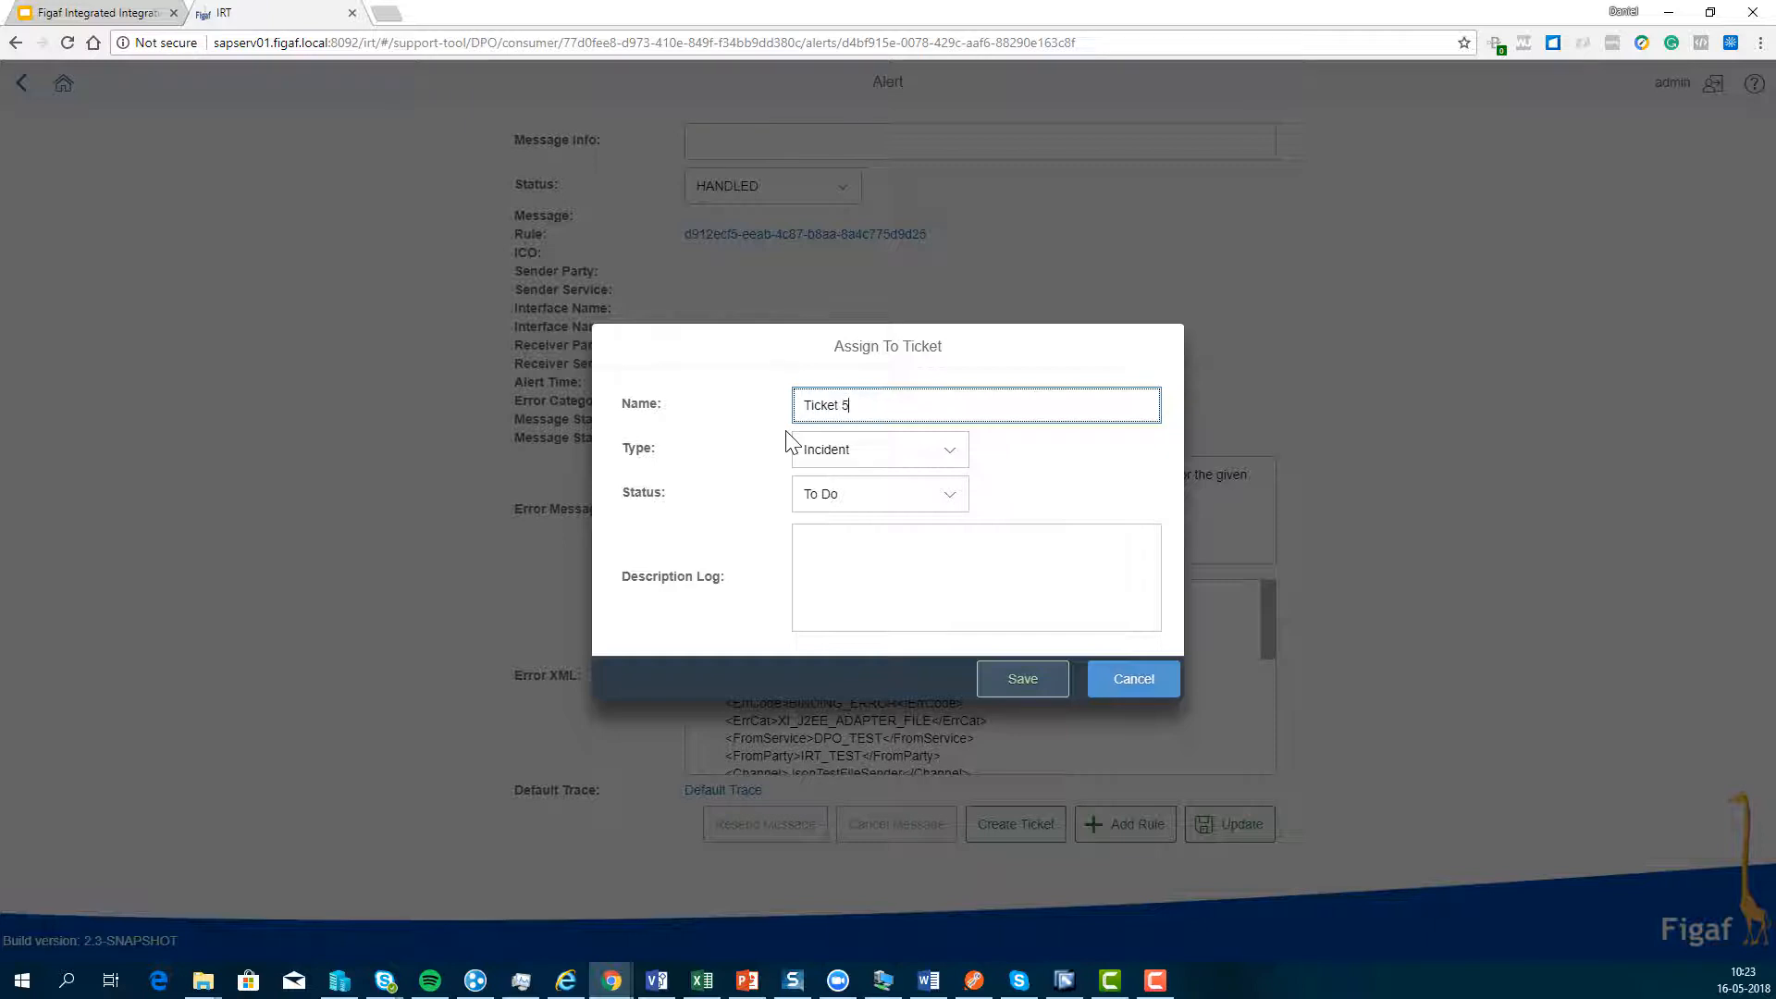
pyautogui.click(943, 449)
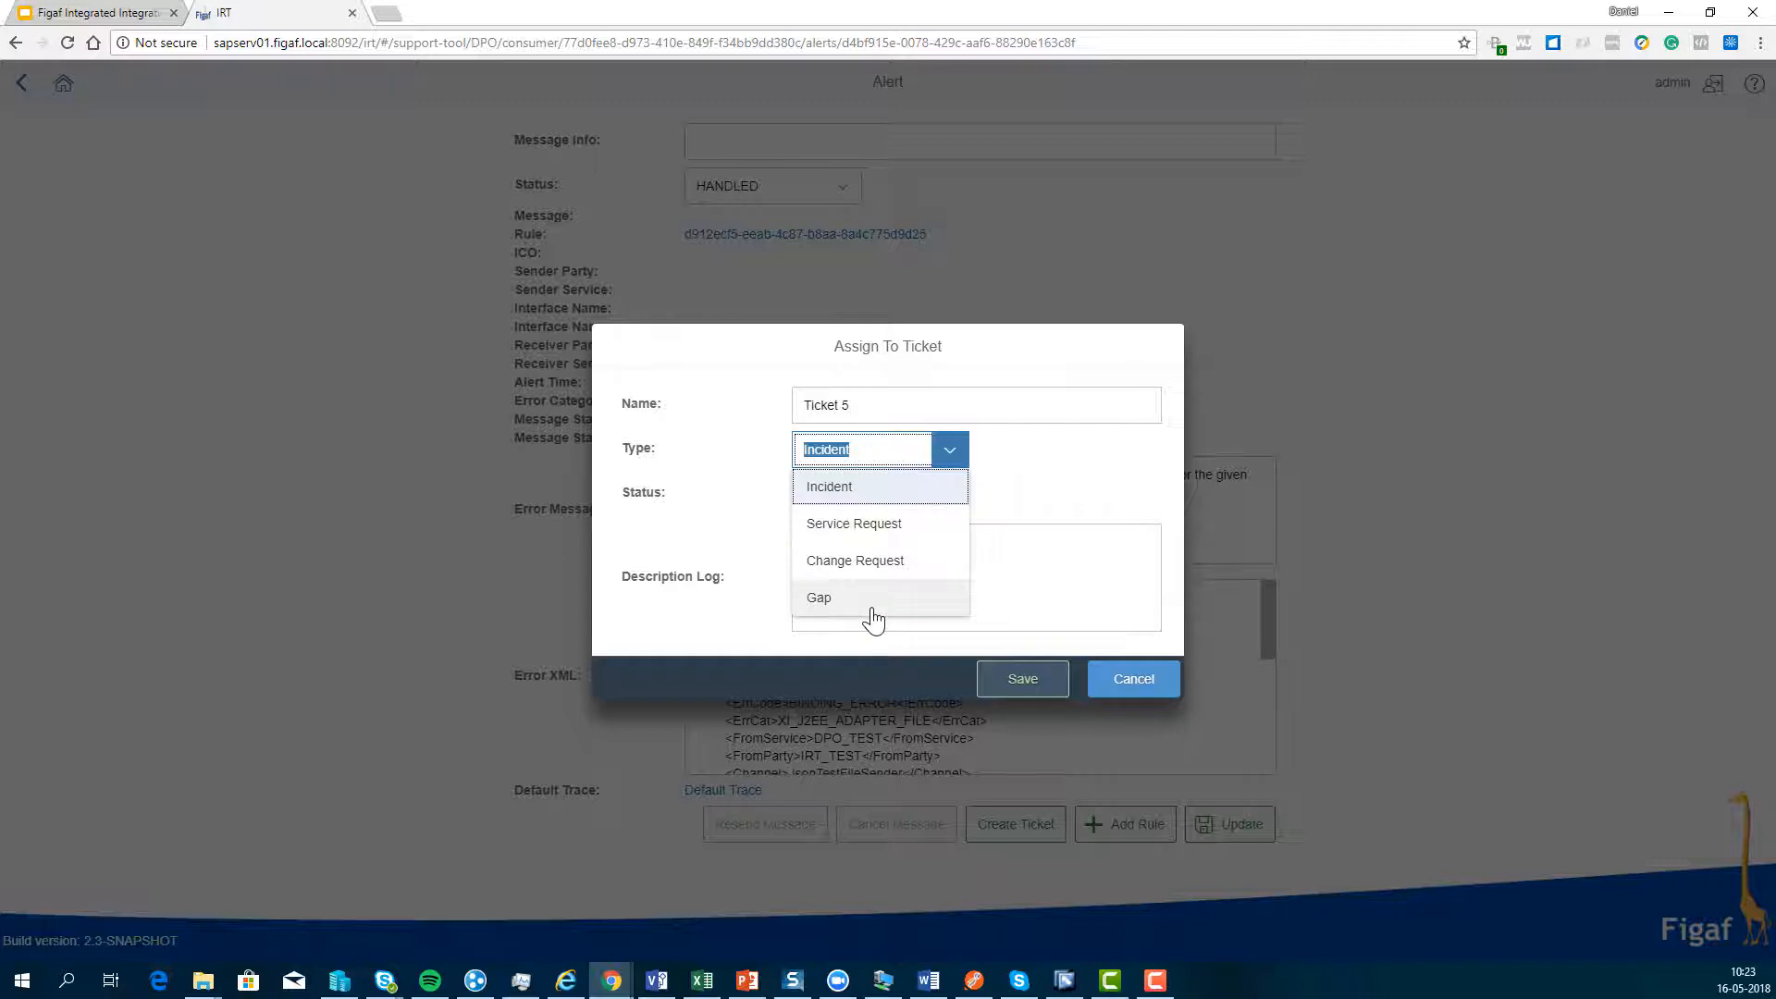
pyautogui.click(865, 493)
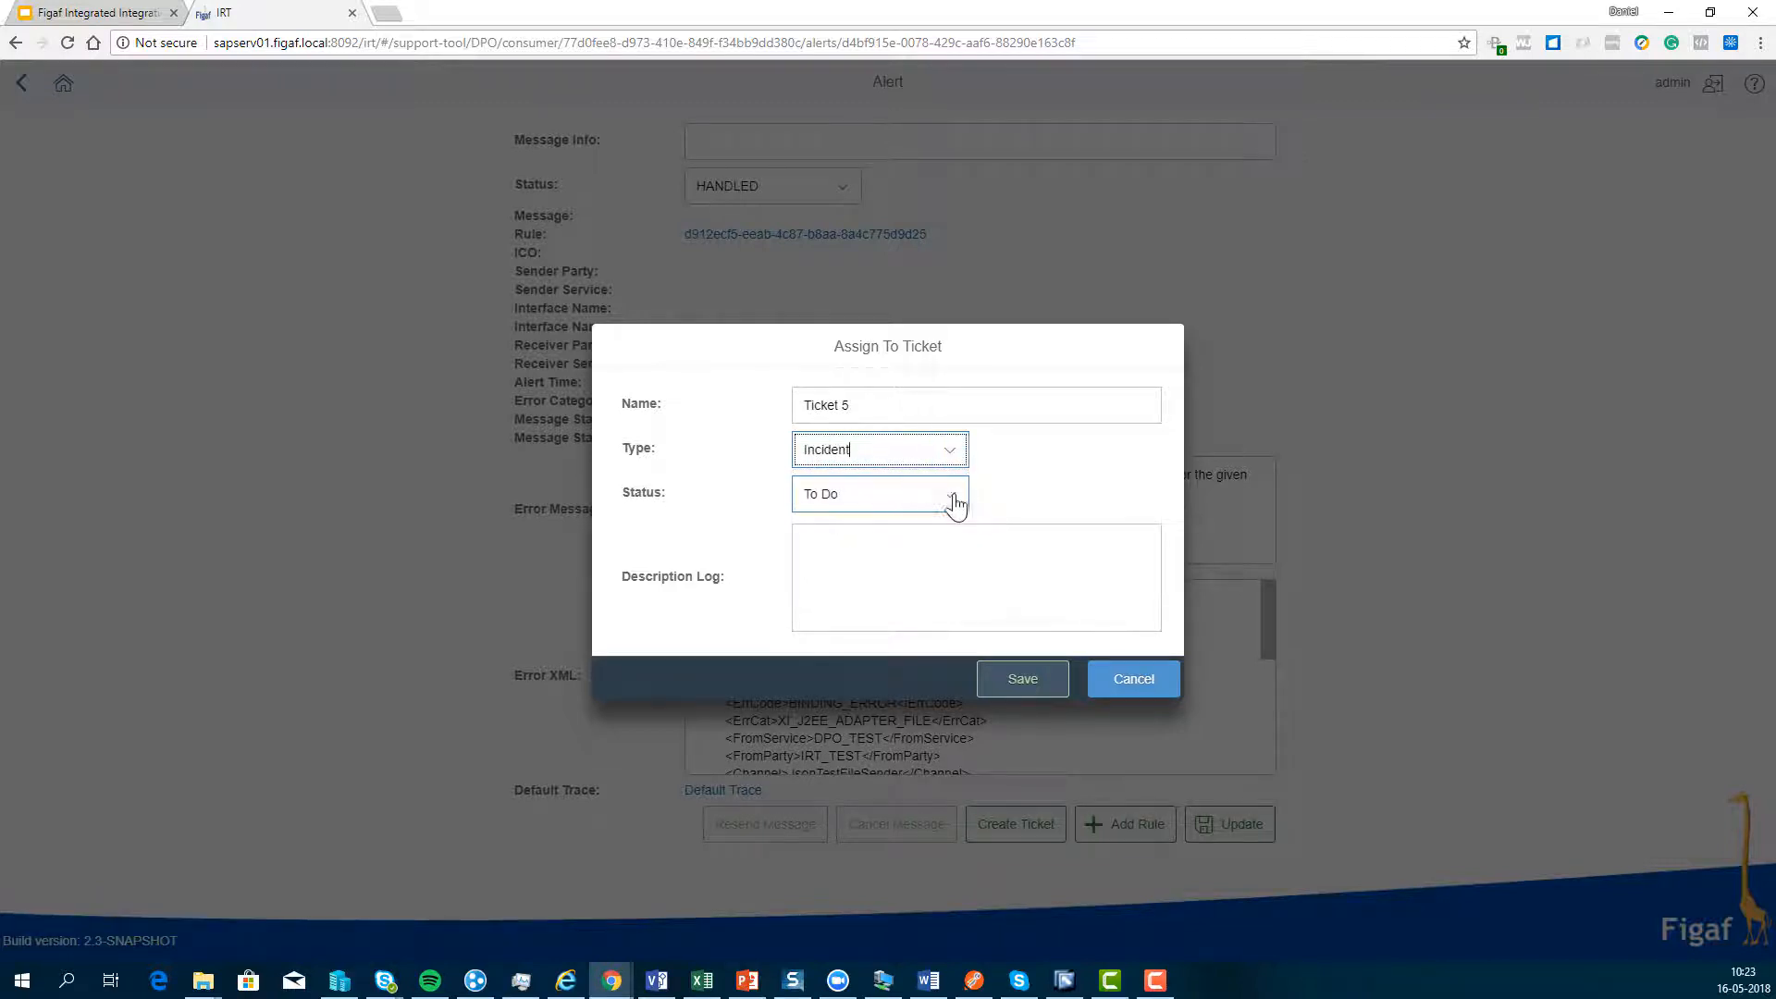
pyautogui.click(953, 499)
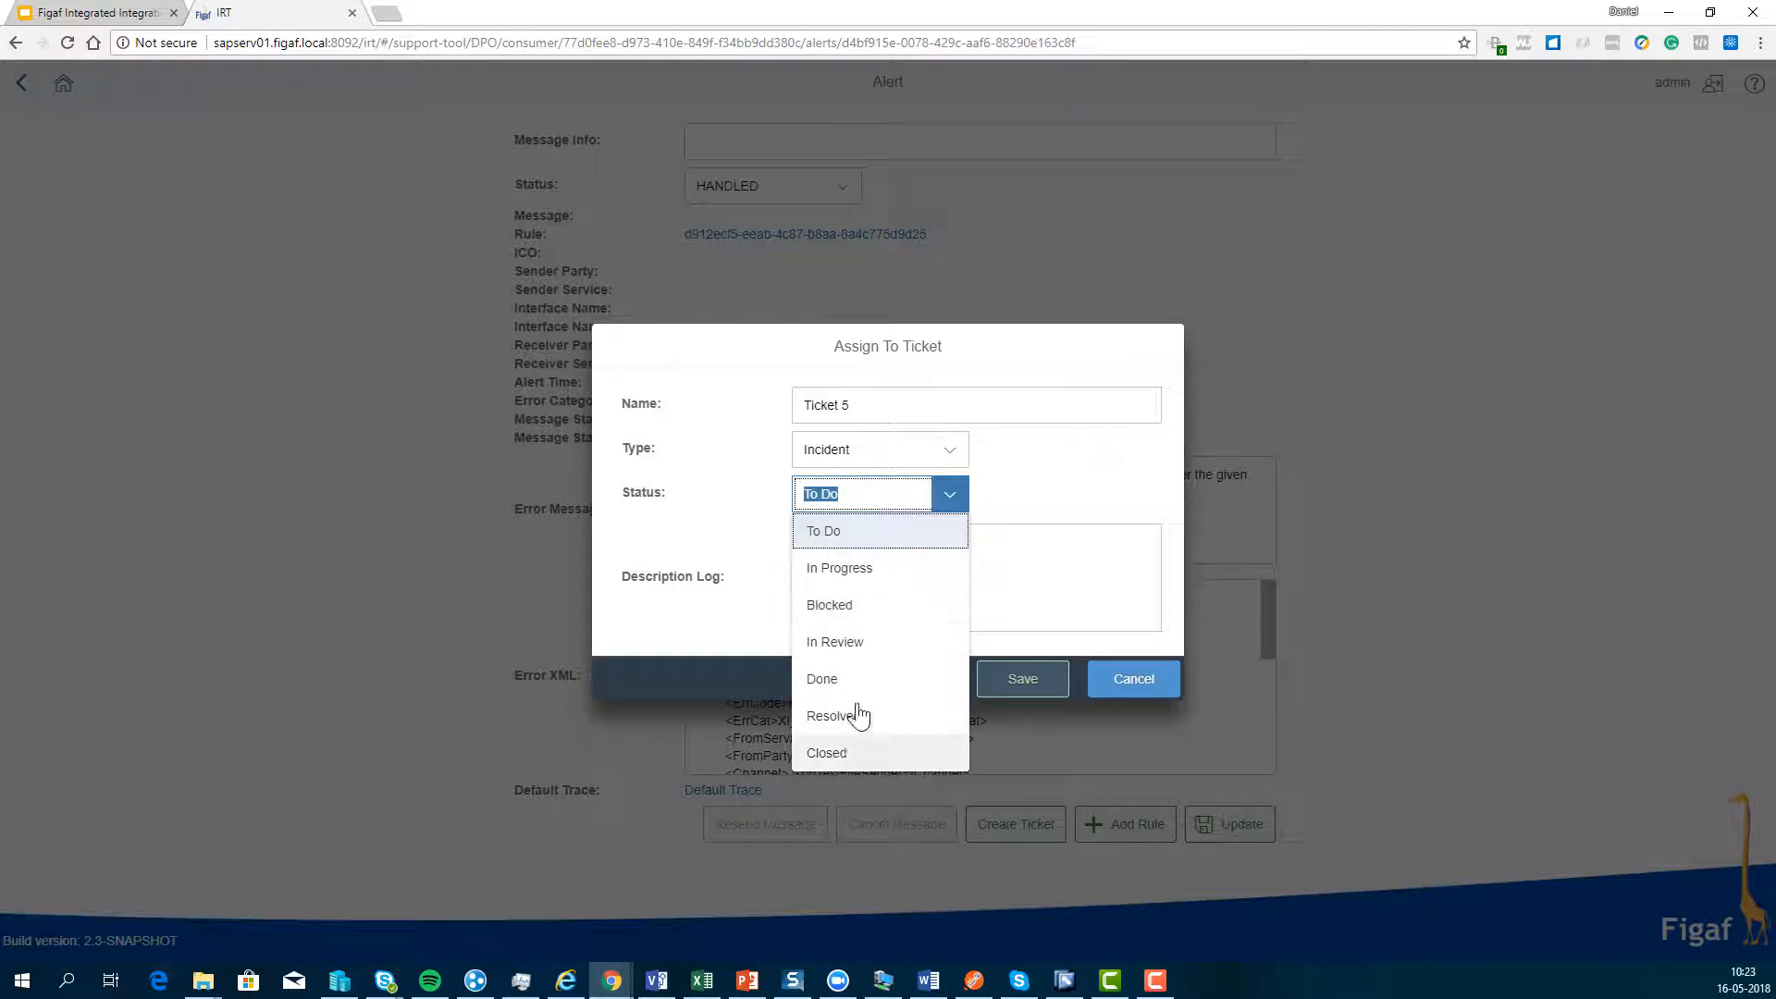
pyautogui.click(874, 571)
pyautogui.click(890, 556)
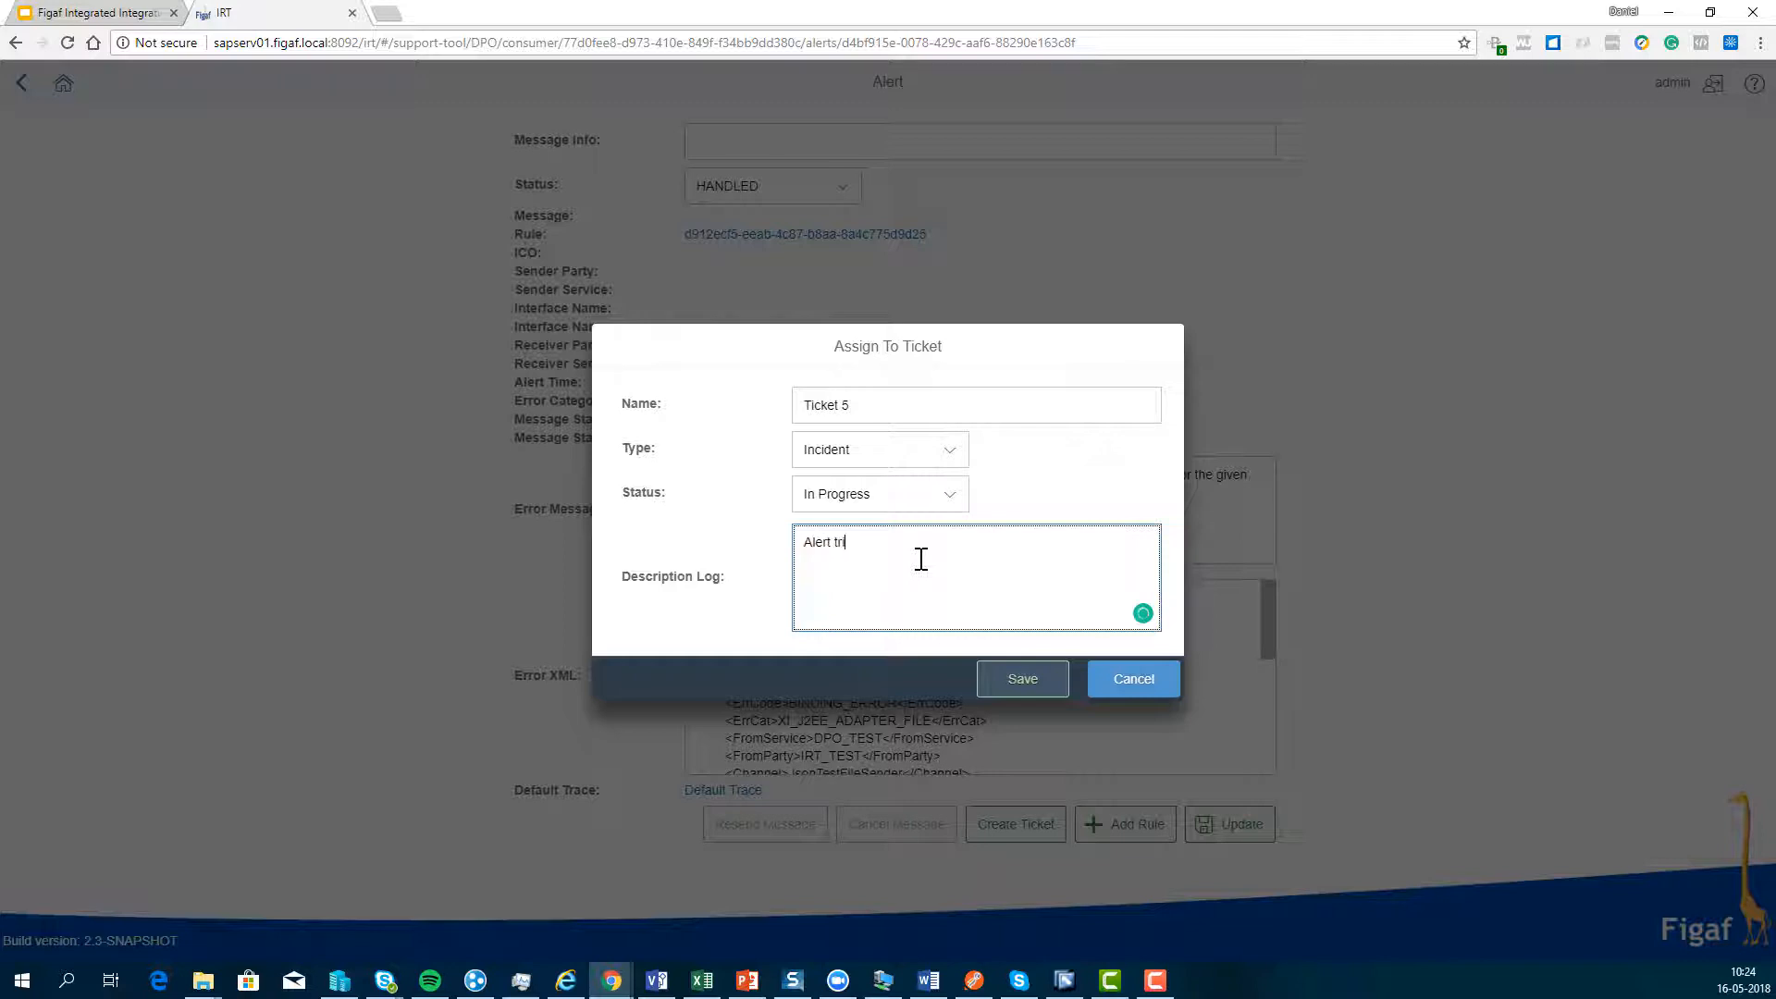
pyautogui.click(1014, 674)
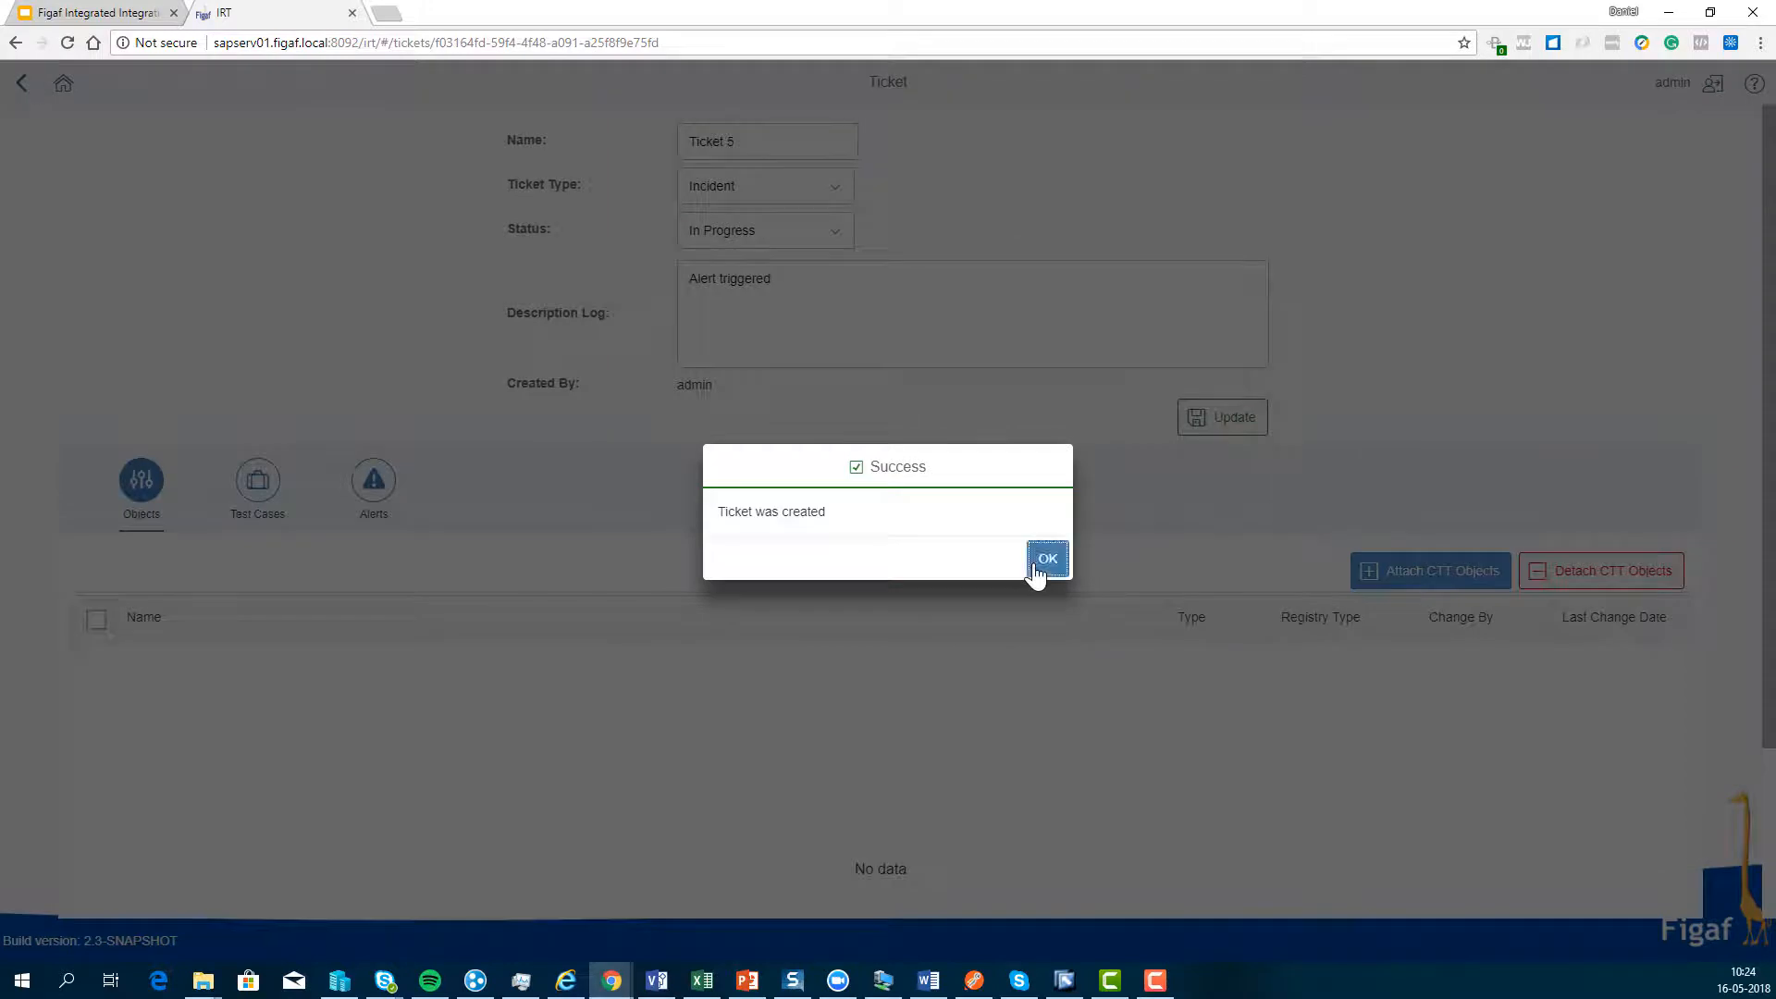
pyautogui.click(1046, 560)
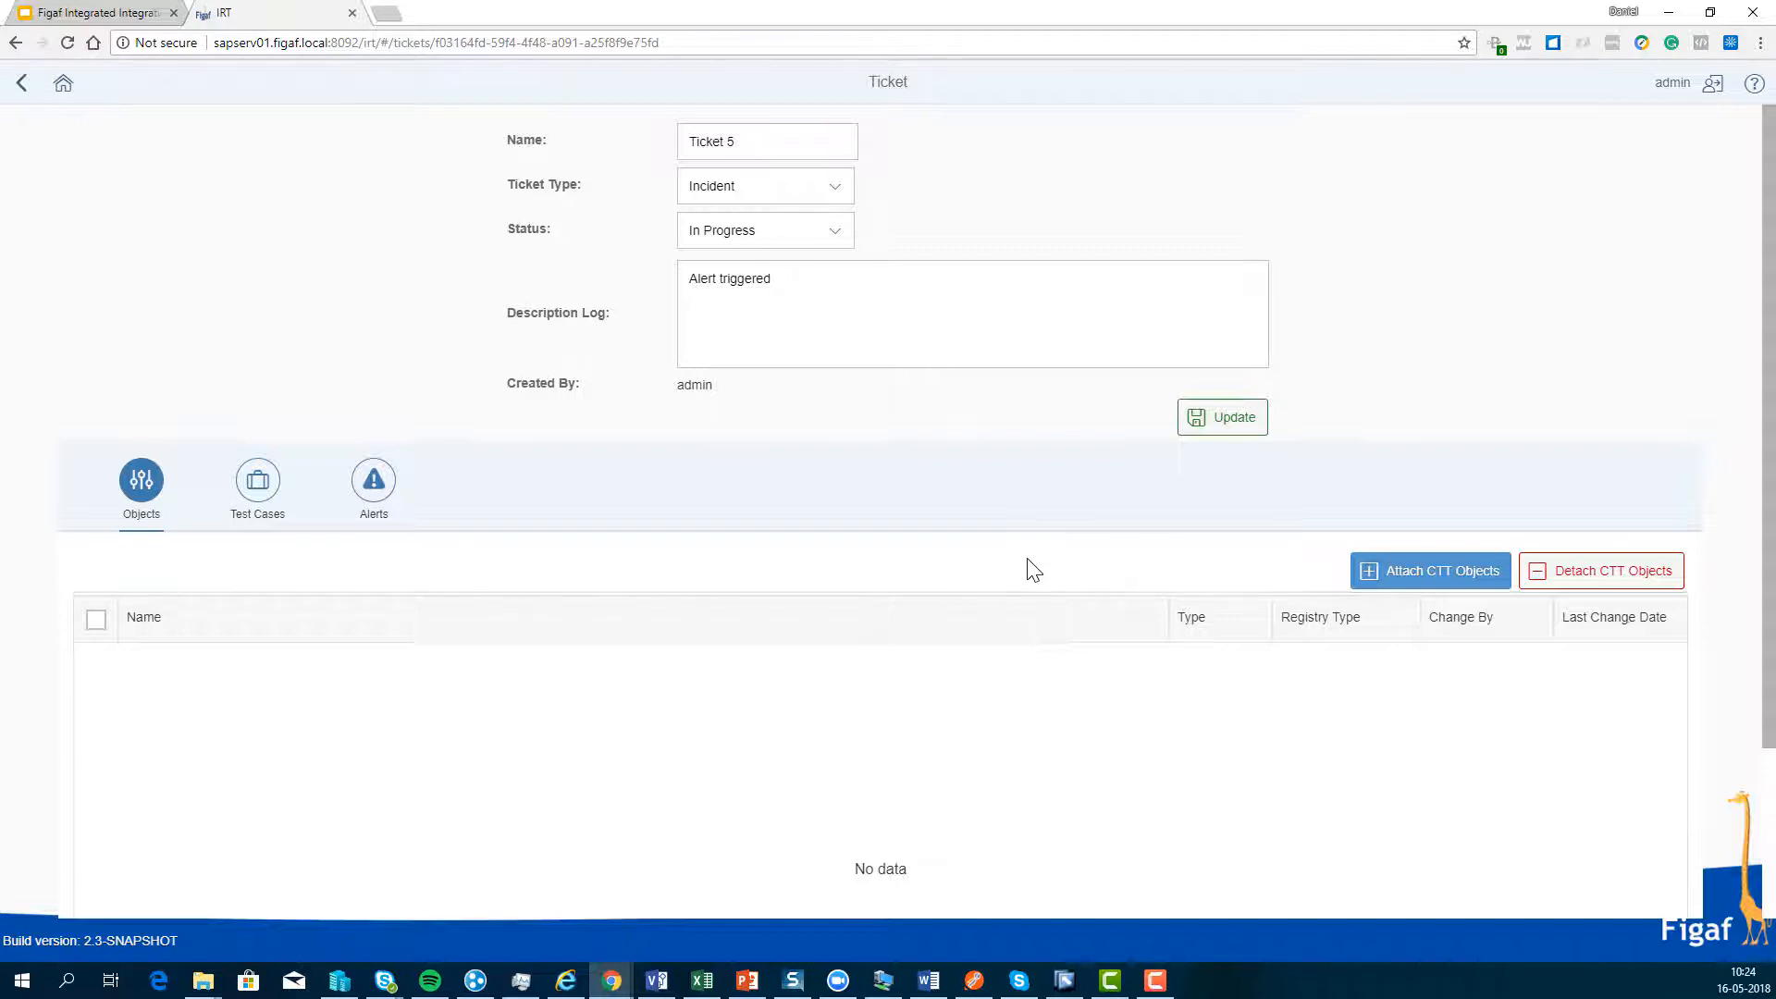
pyautogui.click(334, 49)
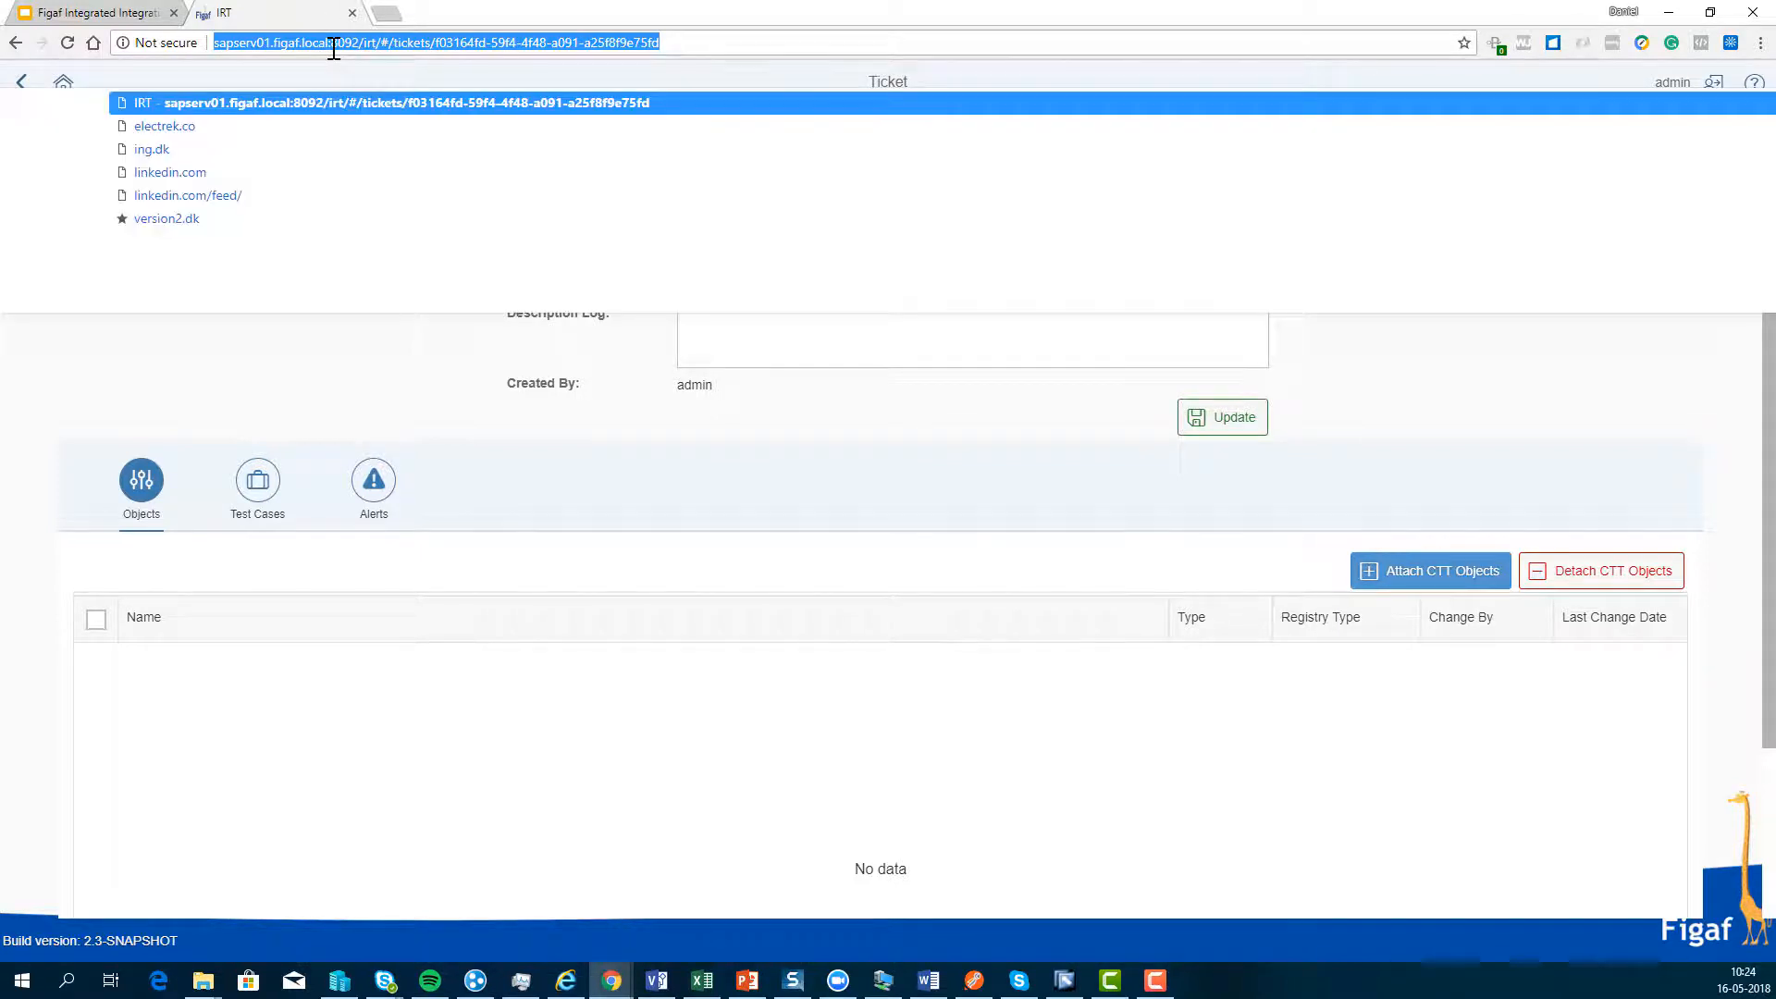
pyautogui.click(370, 407)
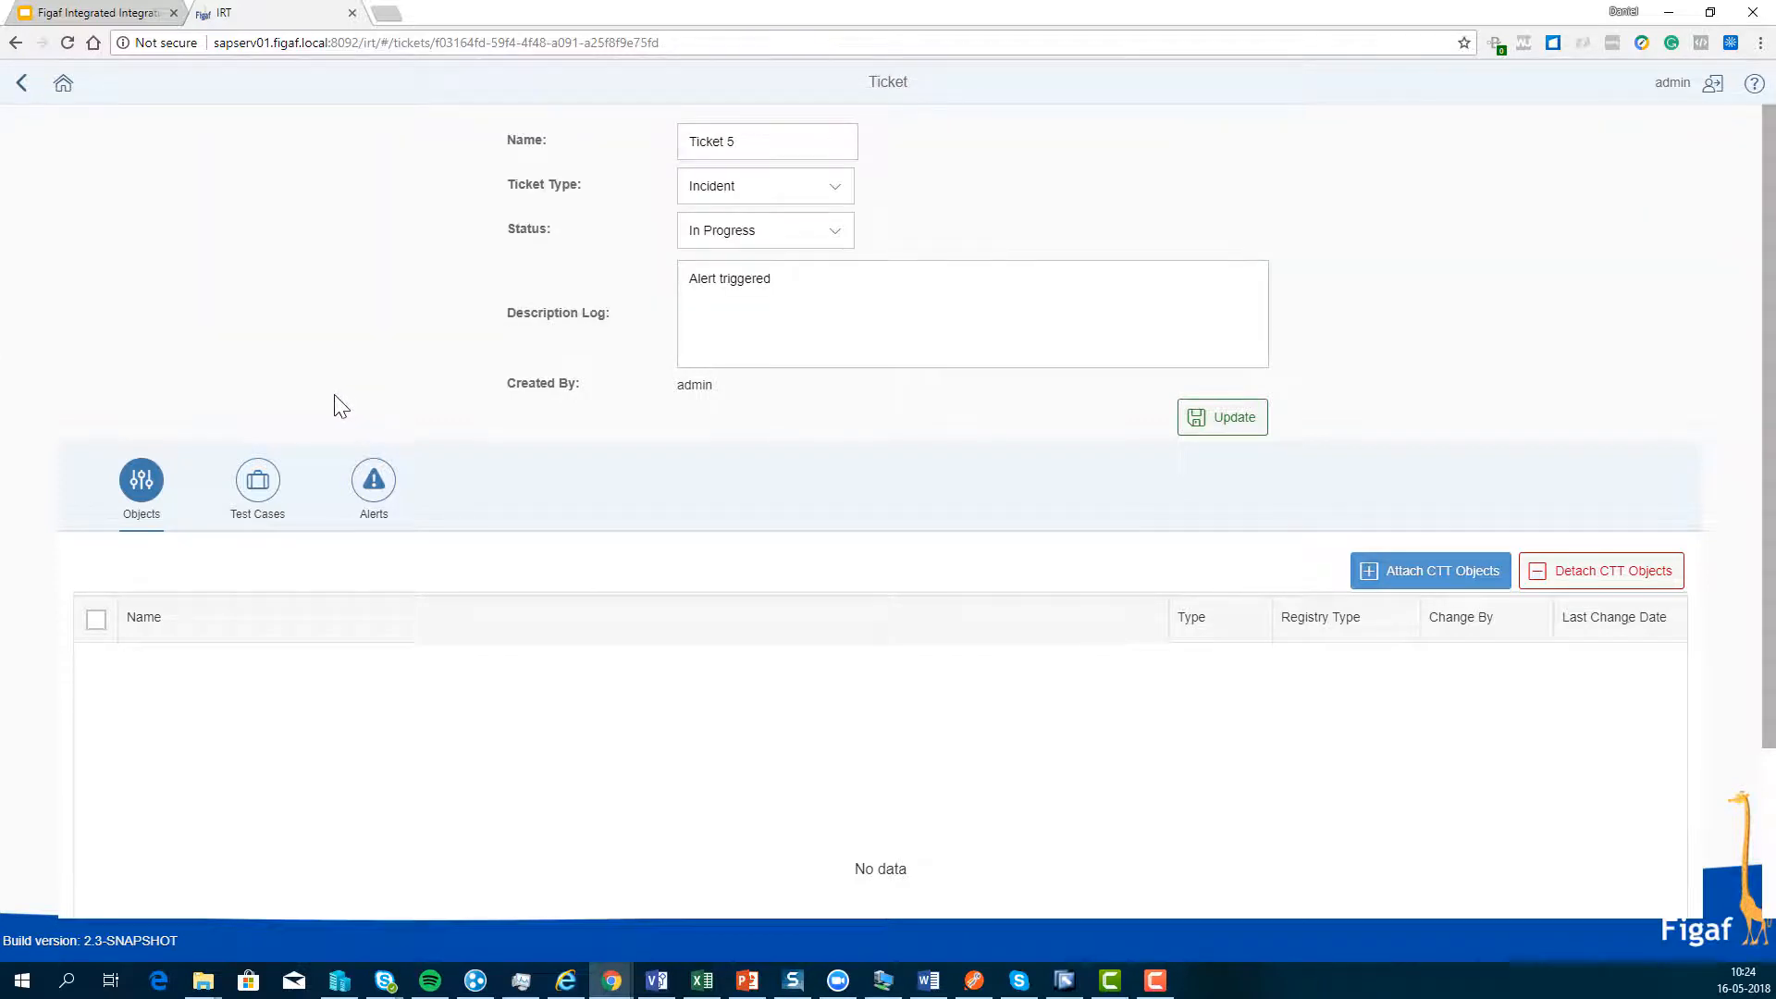
# Attach the most recently changed Invoice message mapping and the MultiSenderFile04 channel from the DPO agent to the ticket as CTT objects
pyautogui.click(1429, 575)
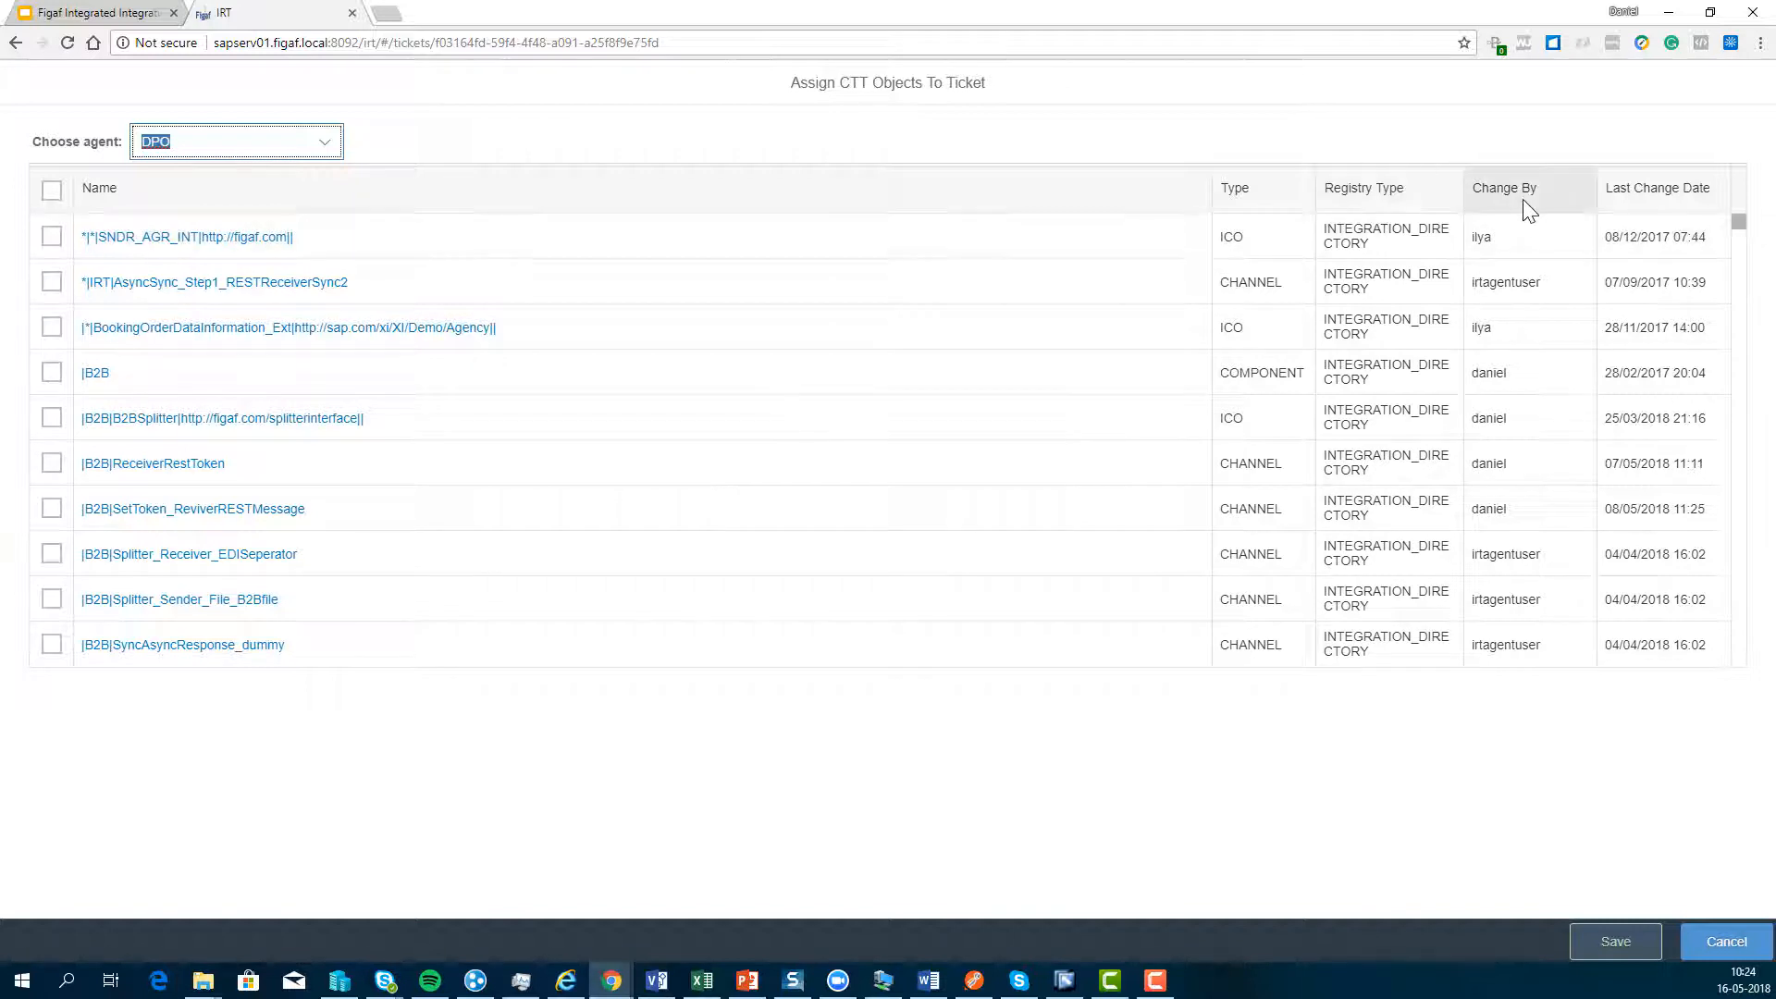
pyautogui.click(1620, 187)
pyautogui.click(1630, 274)
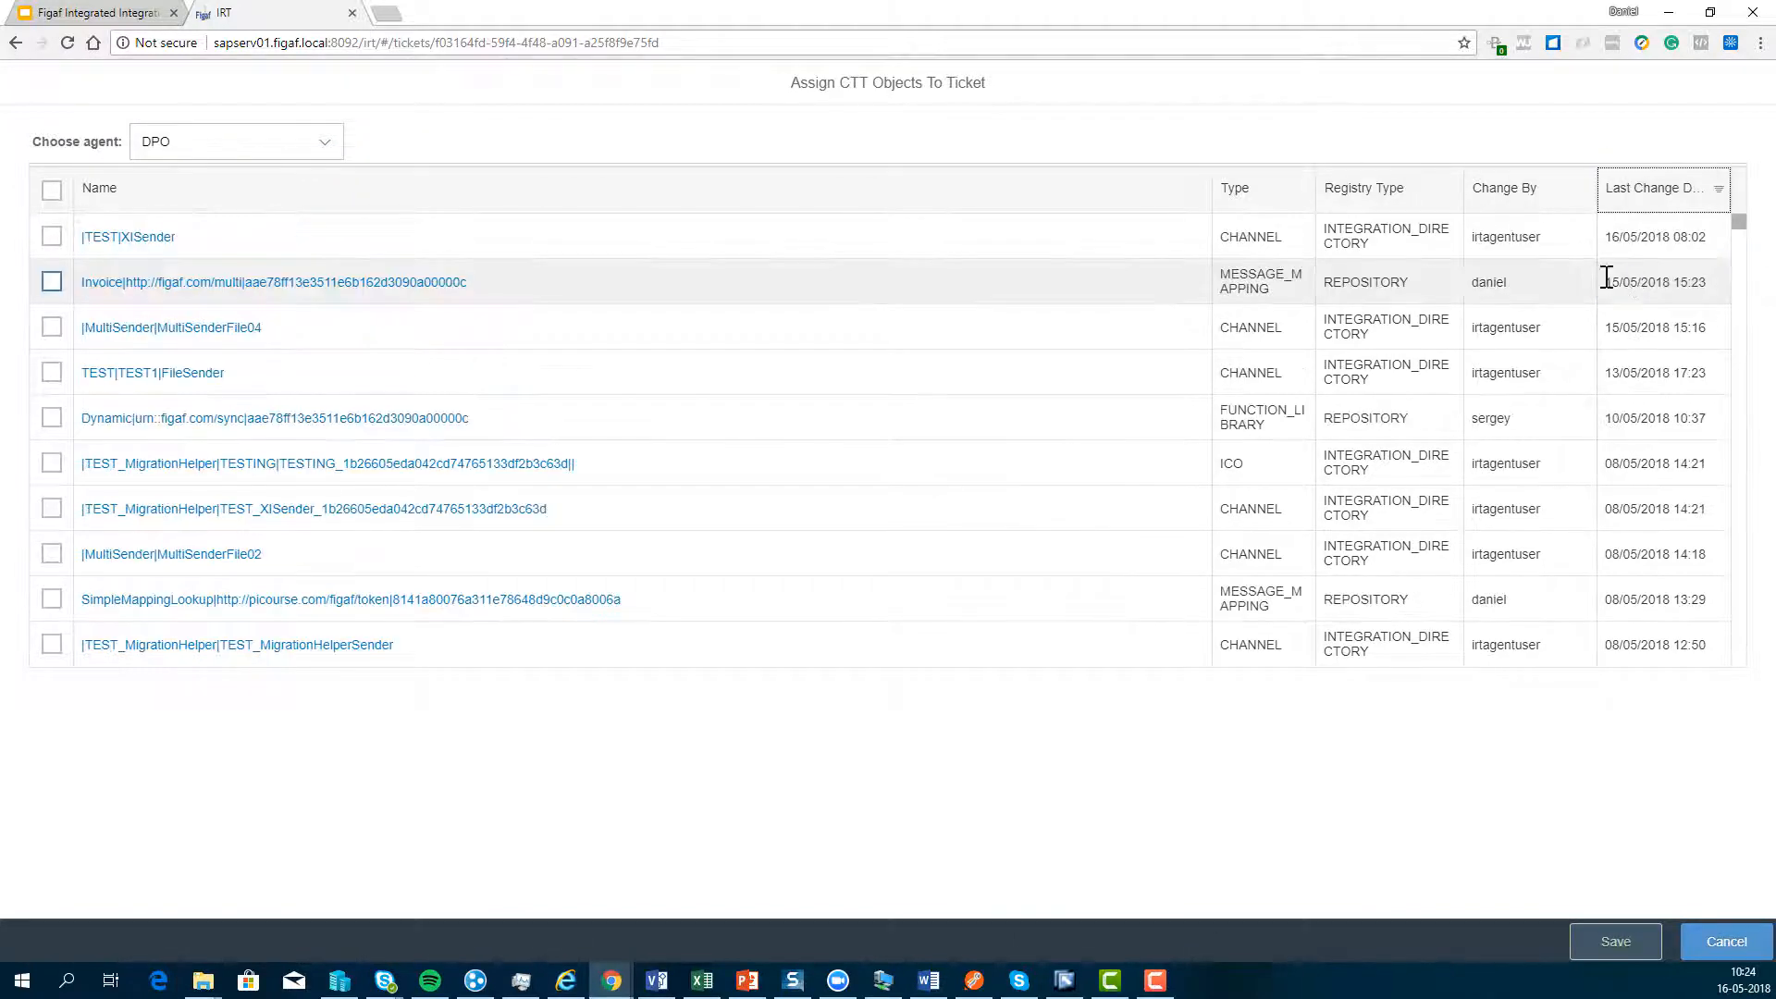
pyautogui.click(51, 281)
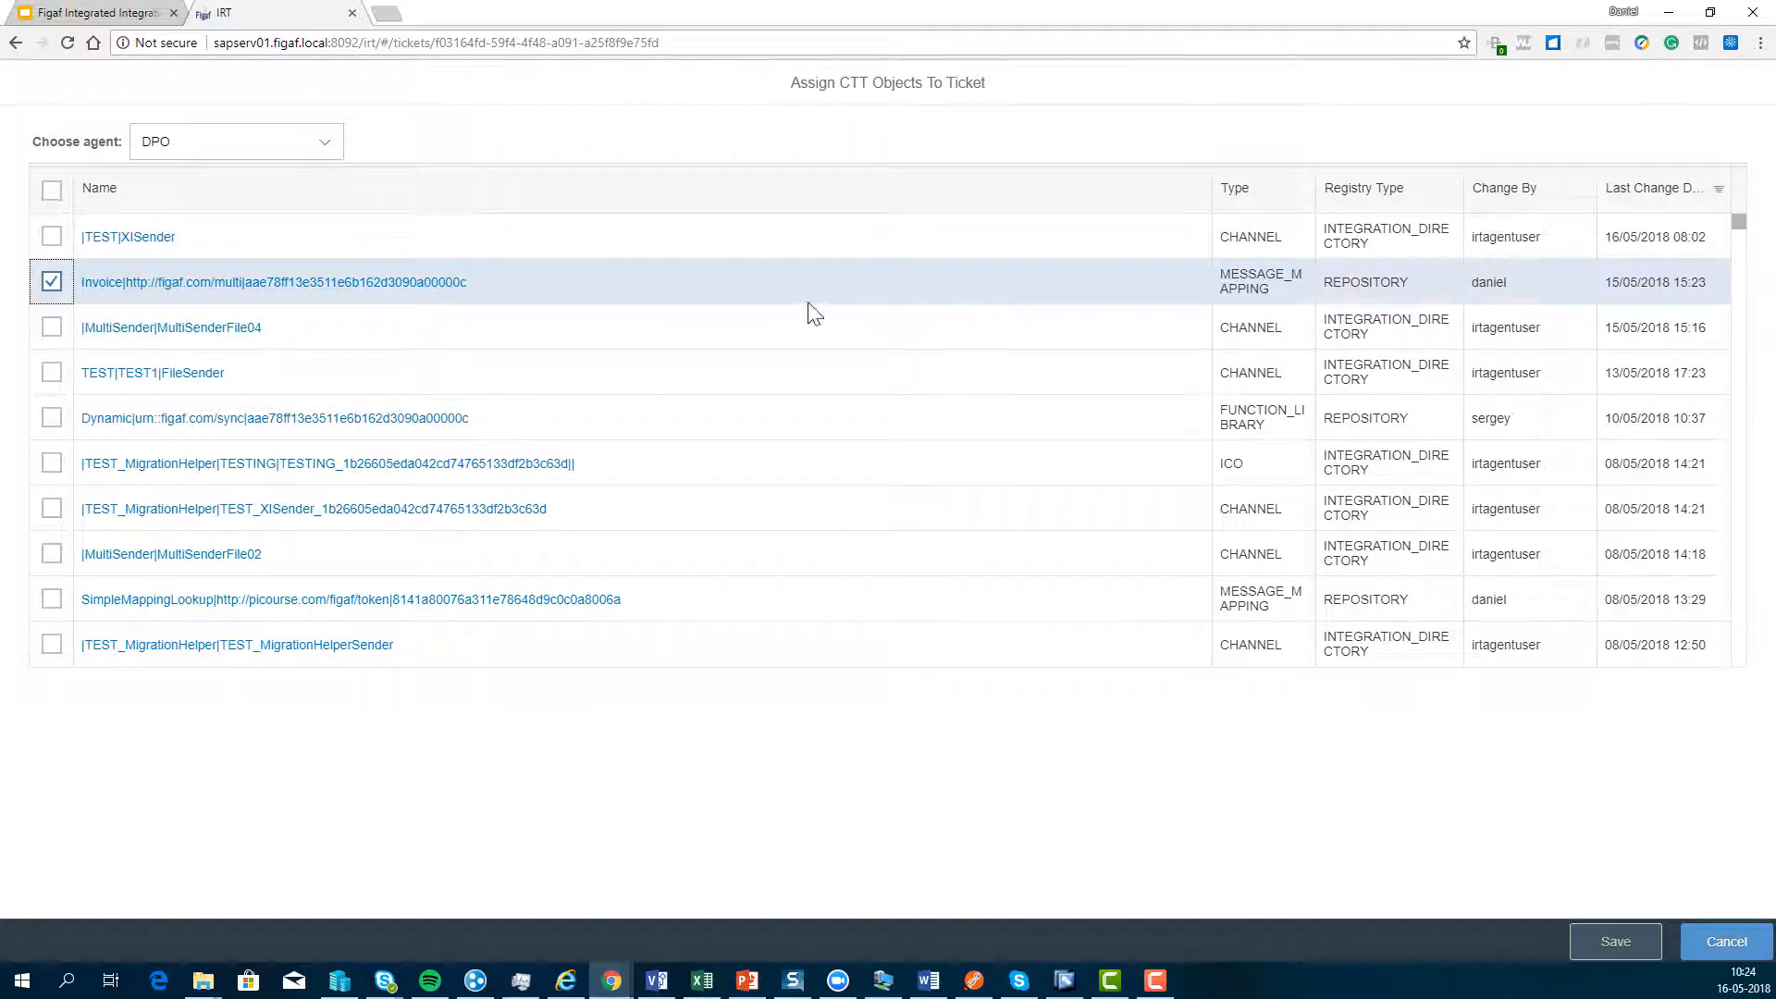
pyautogui.click(51, 329)
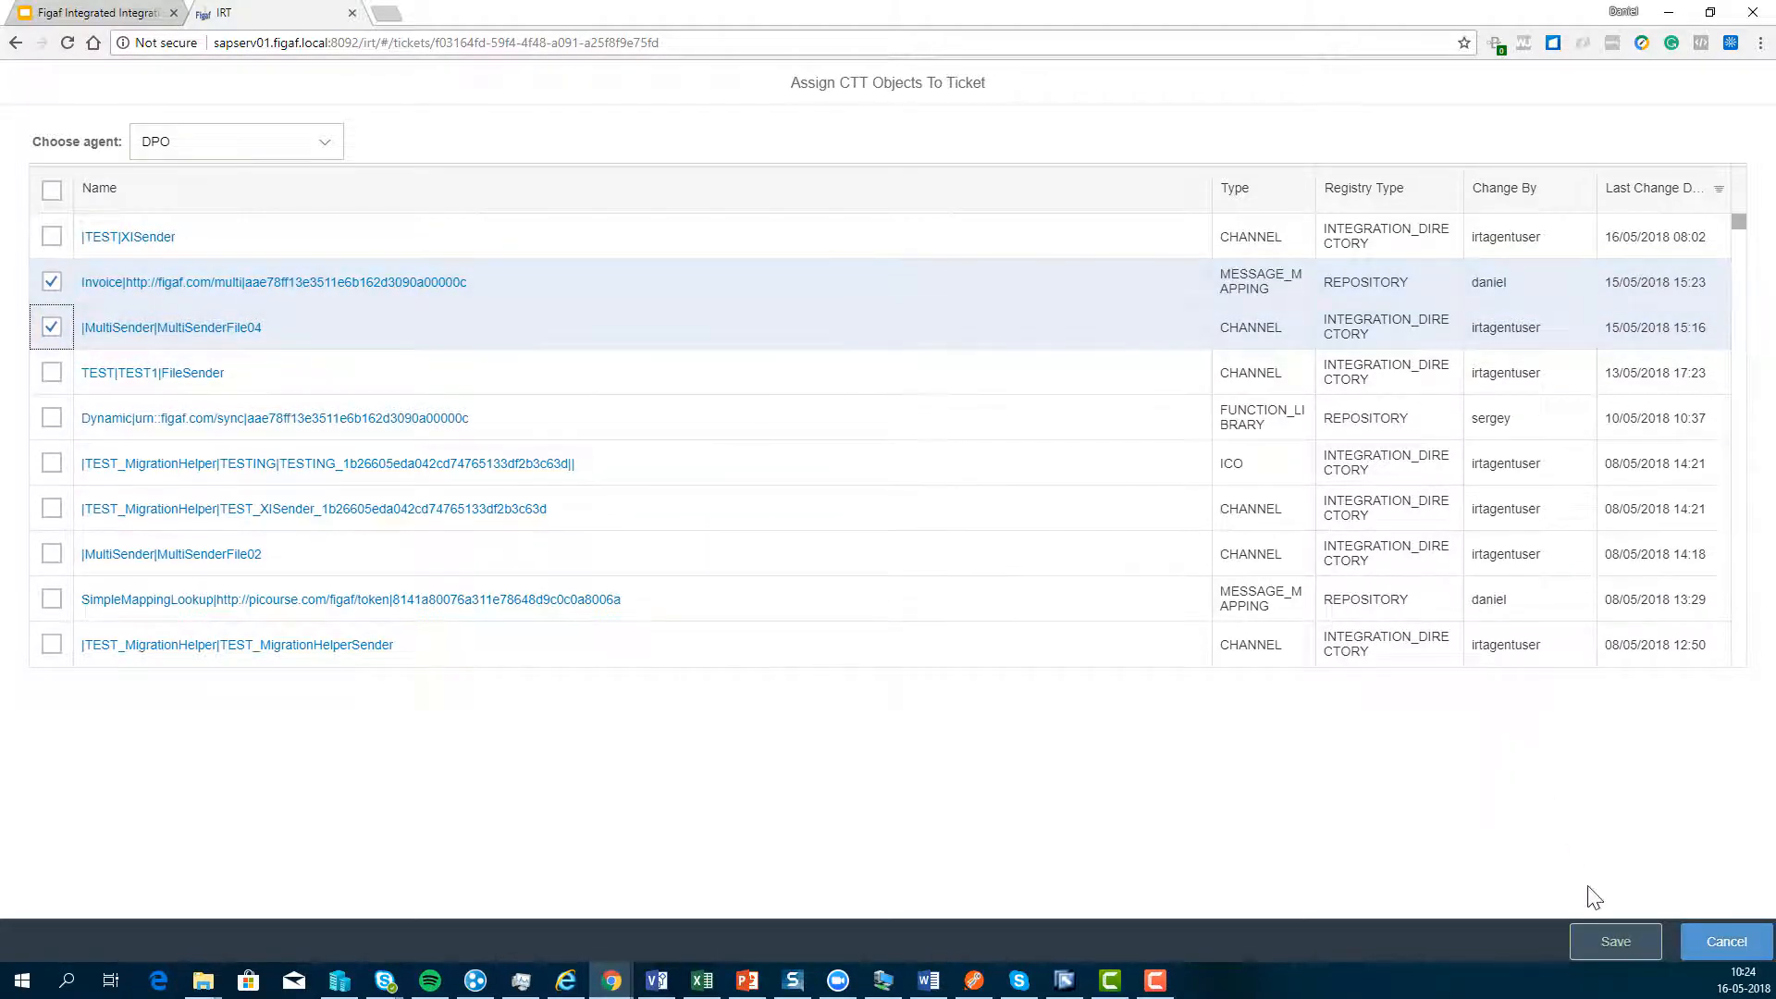
pyautogui.click(1609, 944)
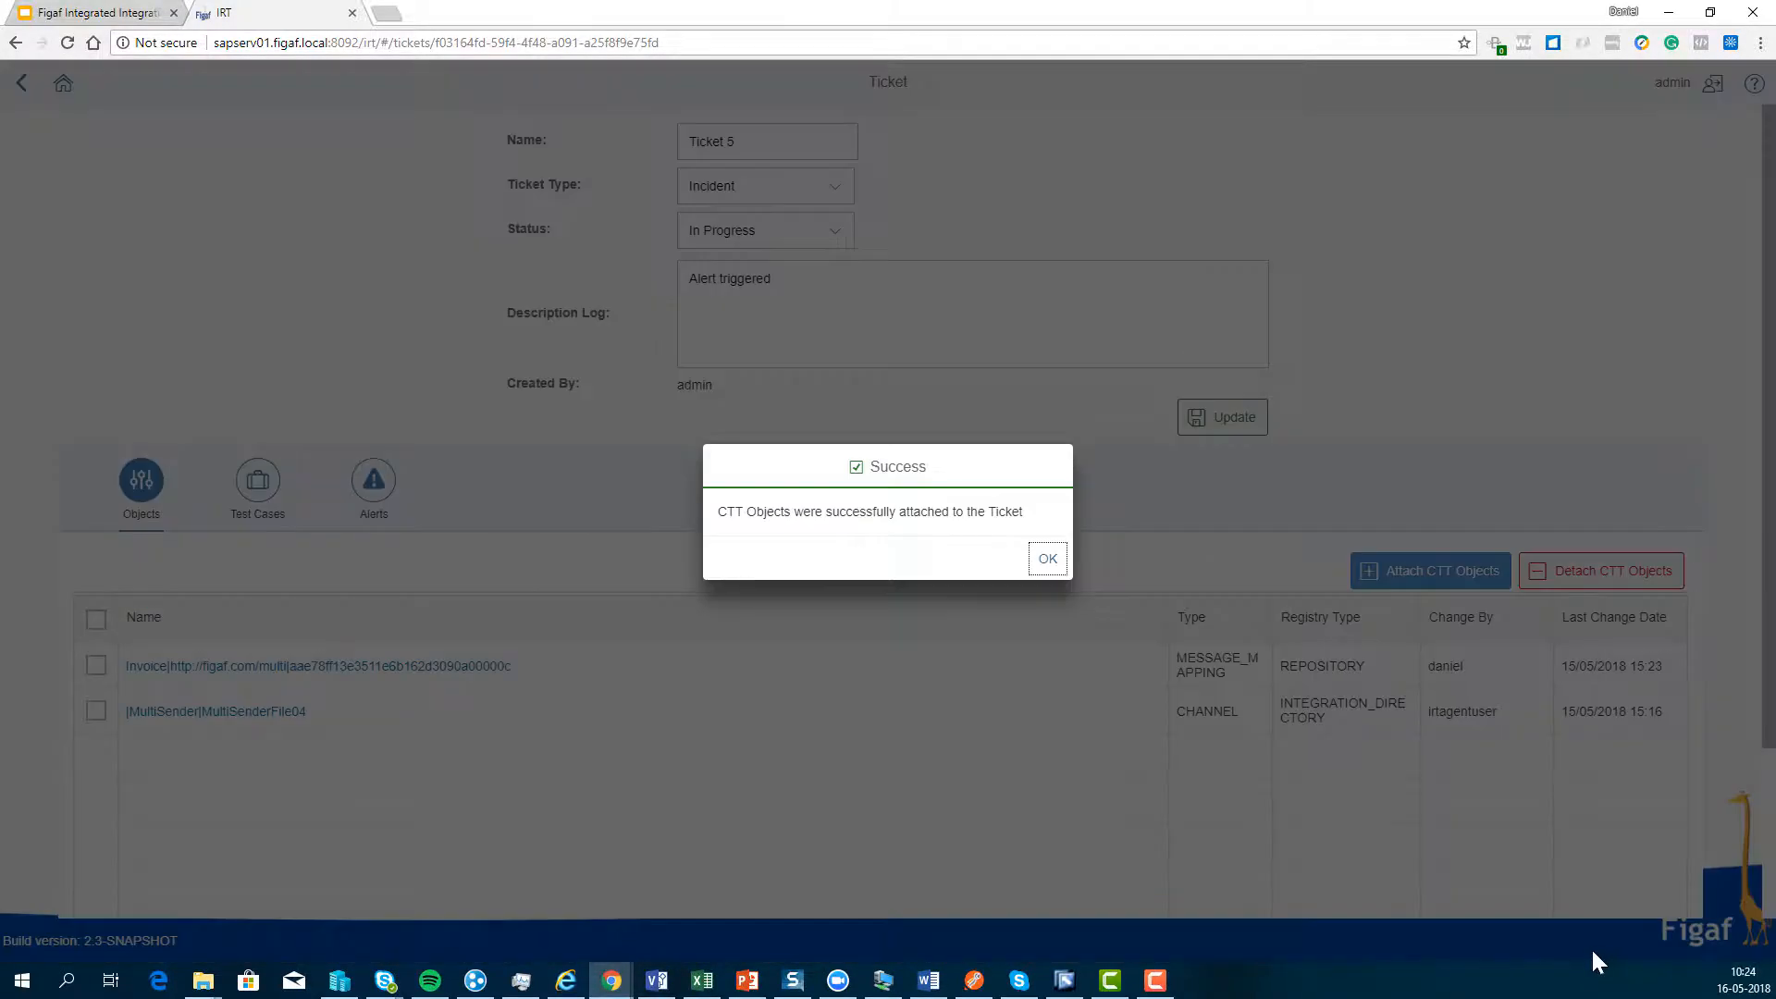
pyautogui.click(1045, 559)
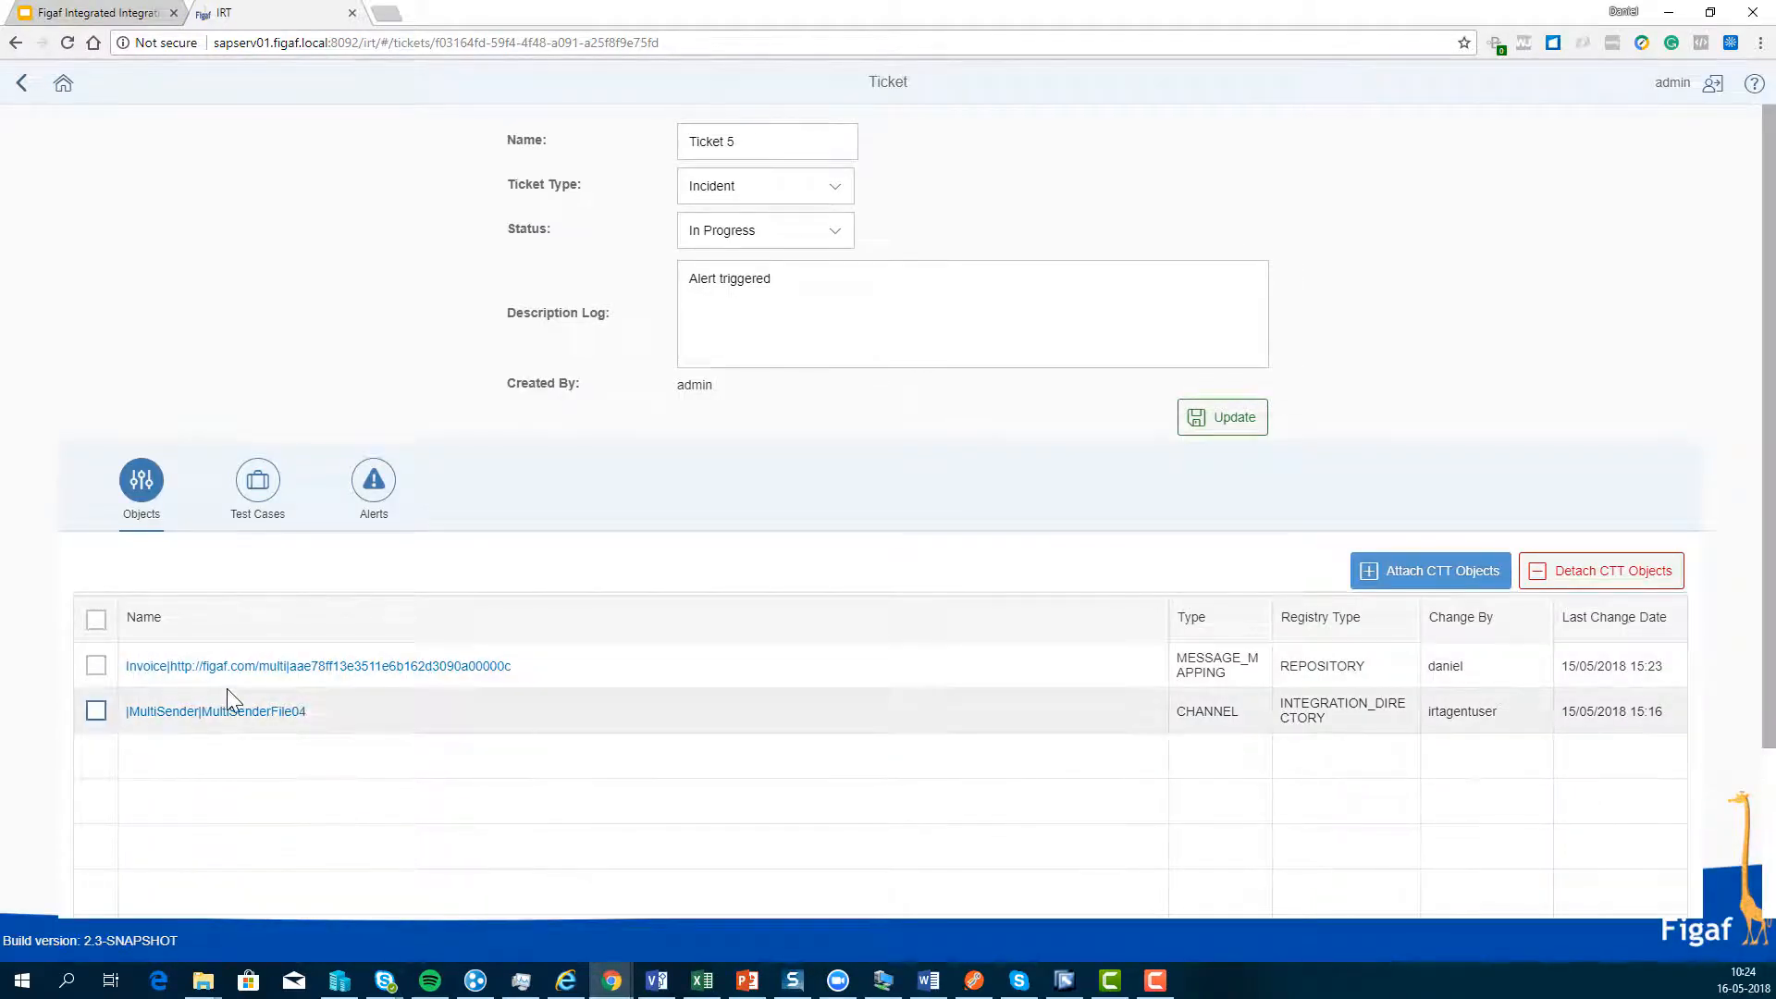
# Look up the ticket's related integration objects and select the 07/03/2018 11:28 default test cases of Invoice05_OA and Invoice04_OA
pyautogui.click(256, 481)
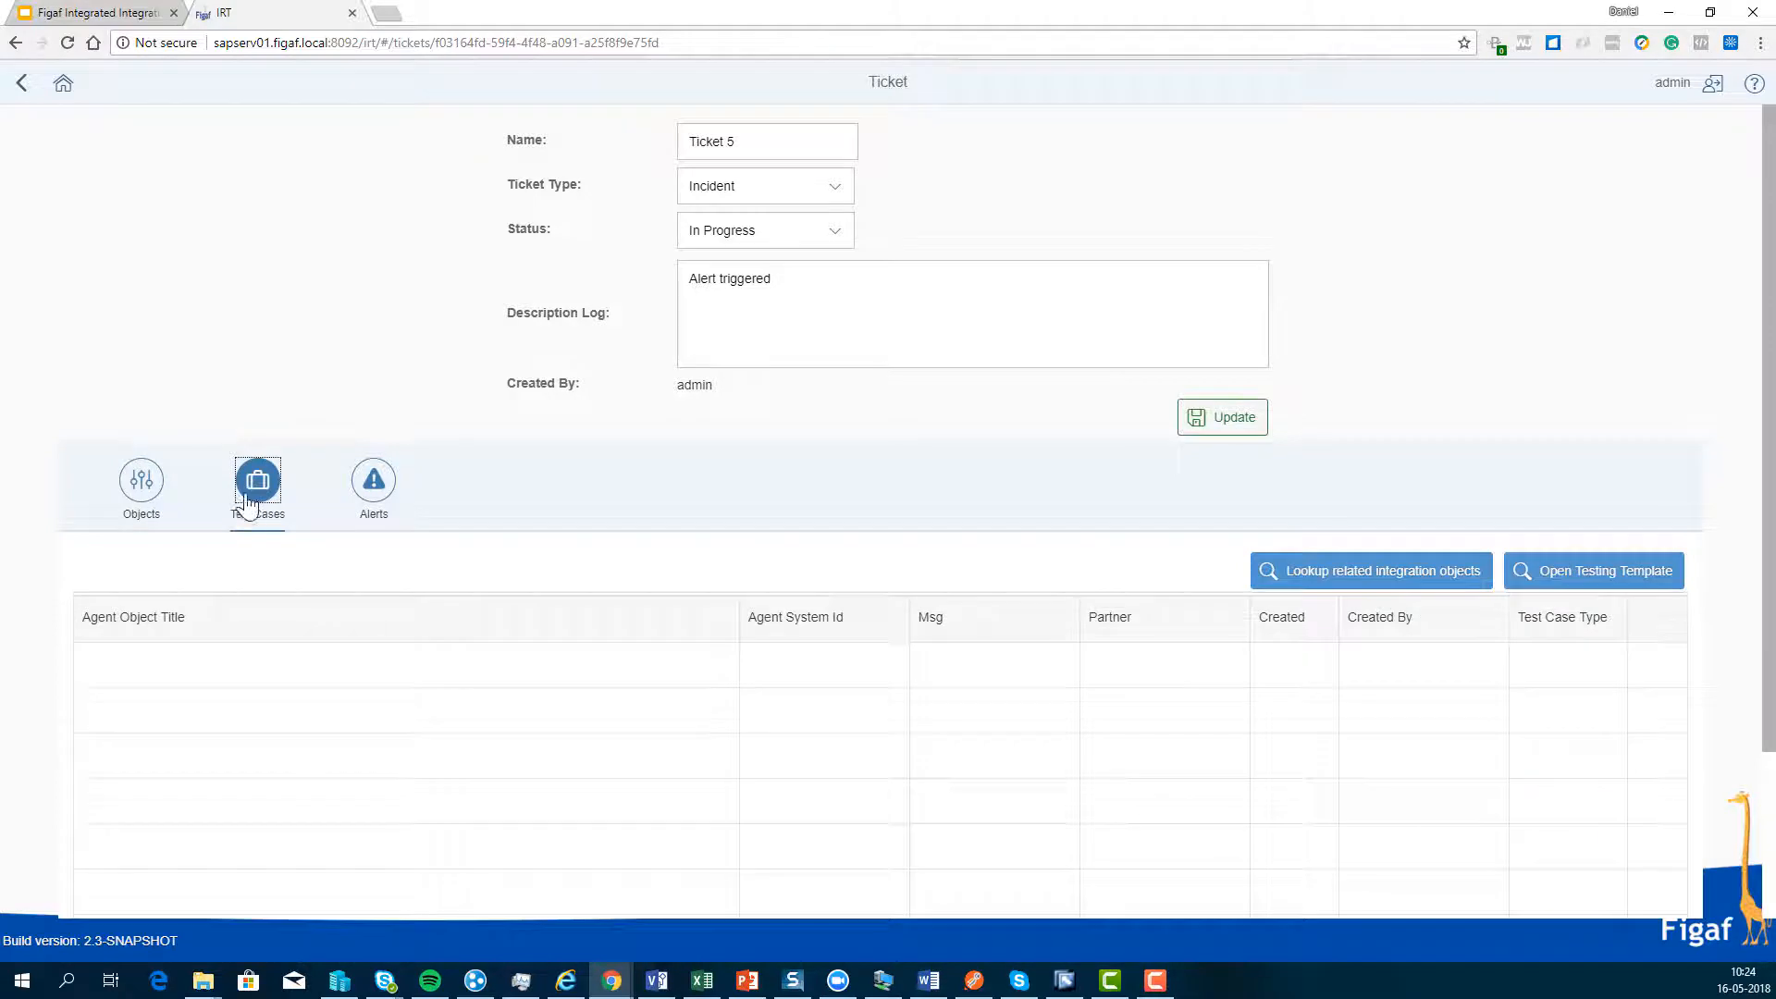
pyautogui.click(1307, 579)
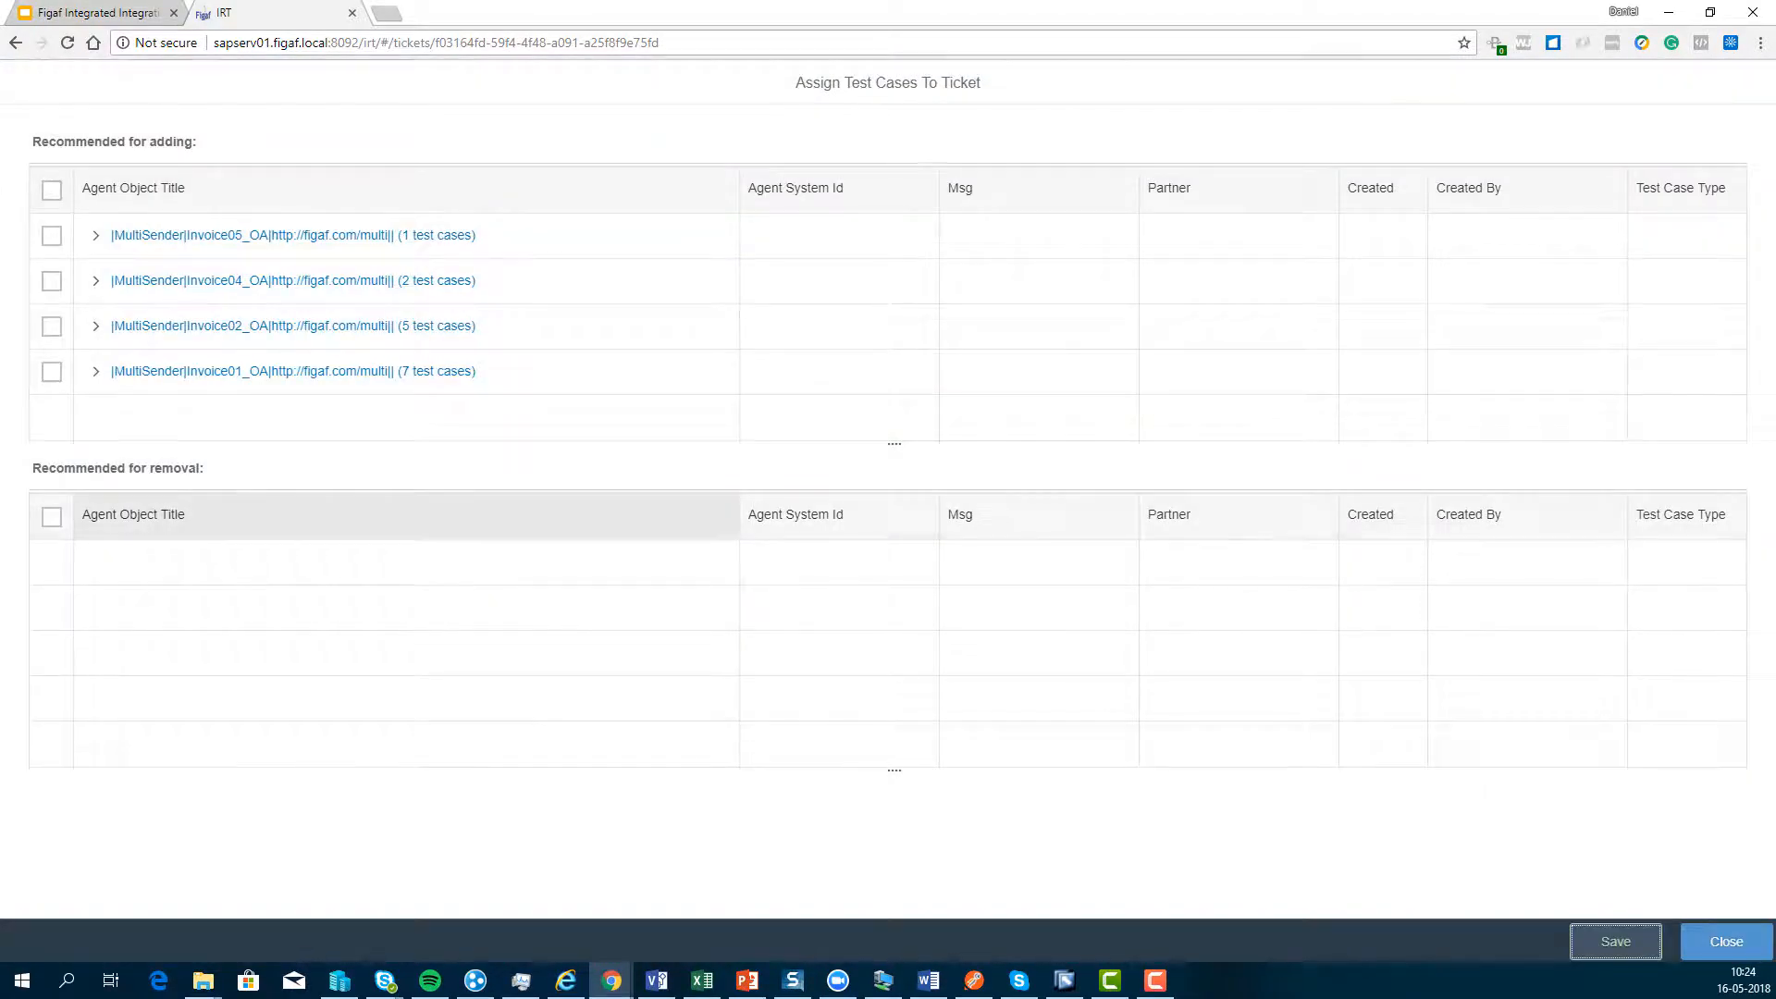
pyautogui.click(95, 235)
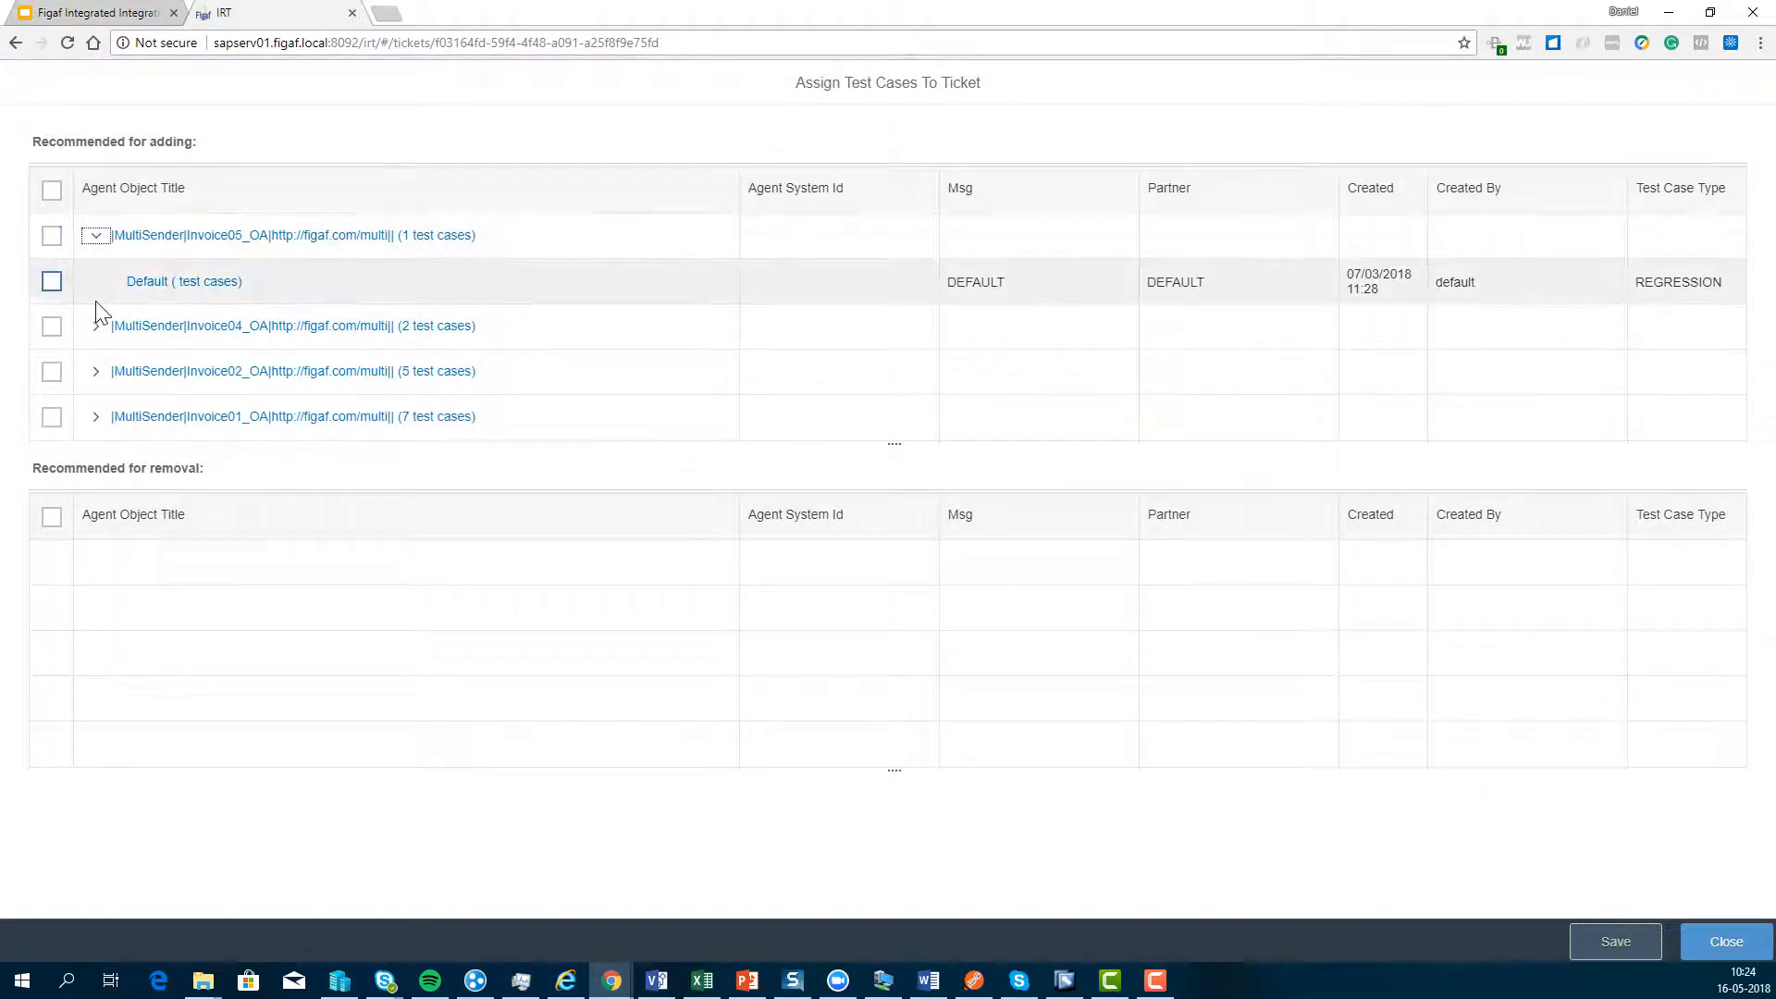
pyautogui.click(51, 281)
pyautogui.click(51, 326)
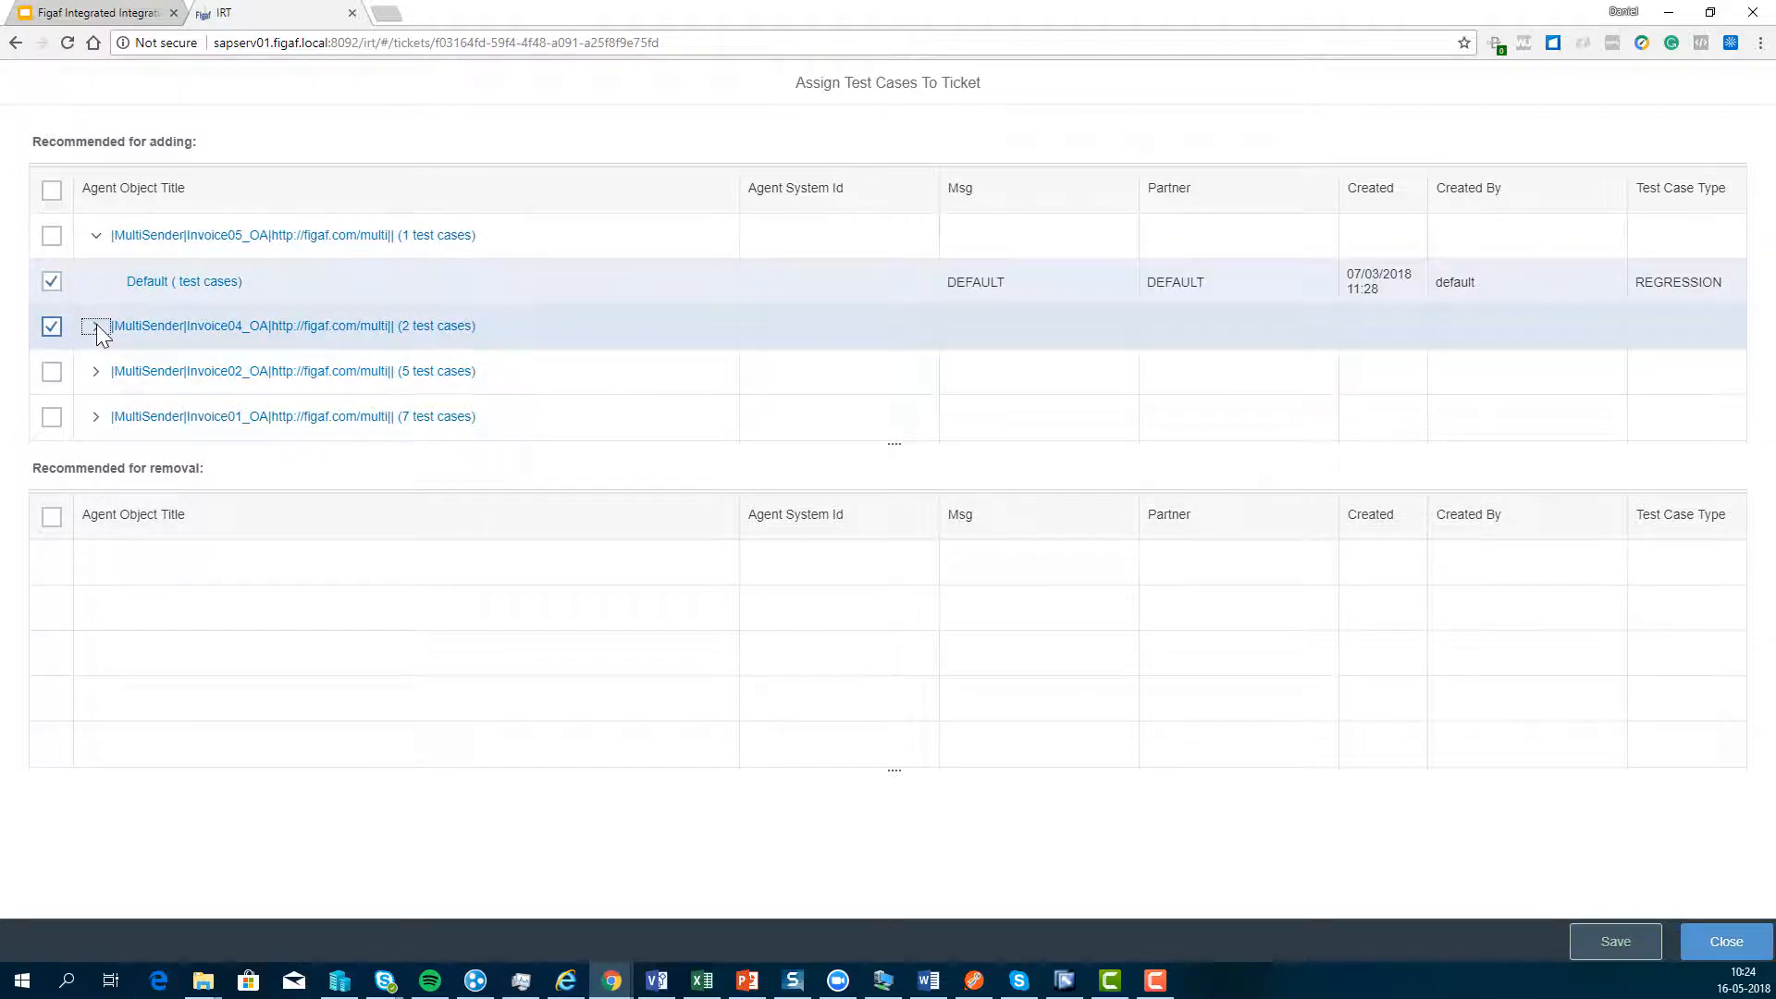
pyautogui.click(95, 325)
pyautogui.click(51, 372)
# Add the 06/03/2018 11:20 test case of Invoice02_OA and the 08/03/2018 09:40 one of Invoice01_OA, and save the selection to the ticket
pyautogui.scroll(-1, 57, 370)
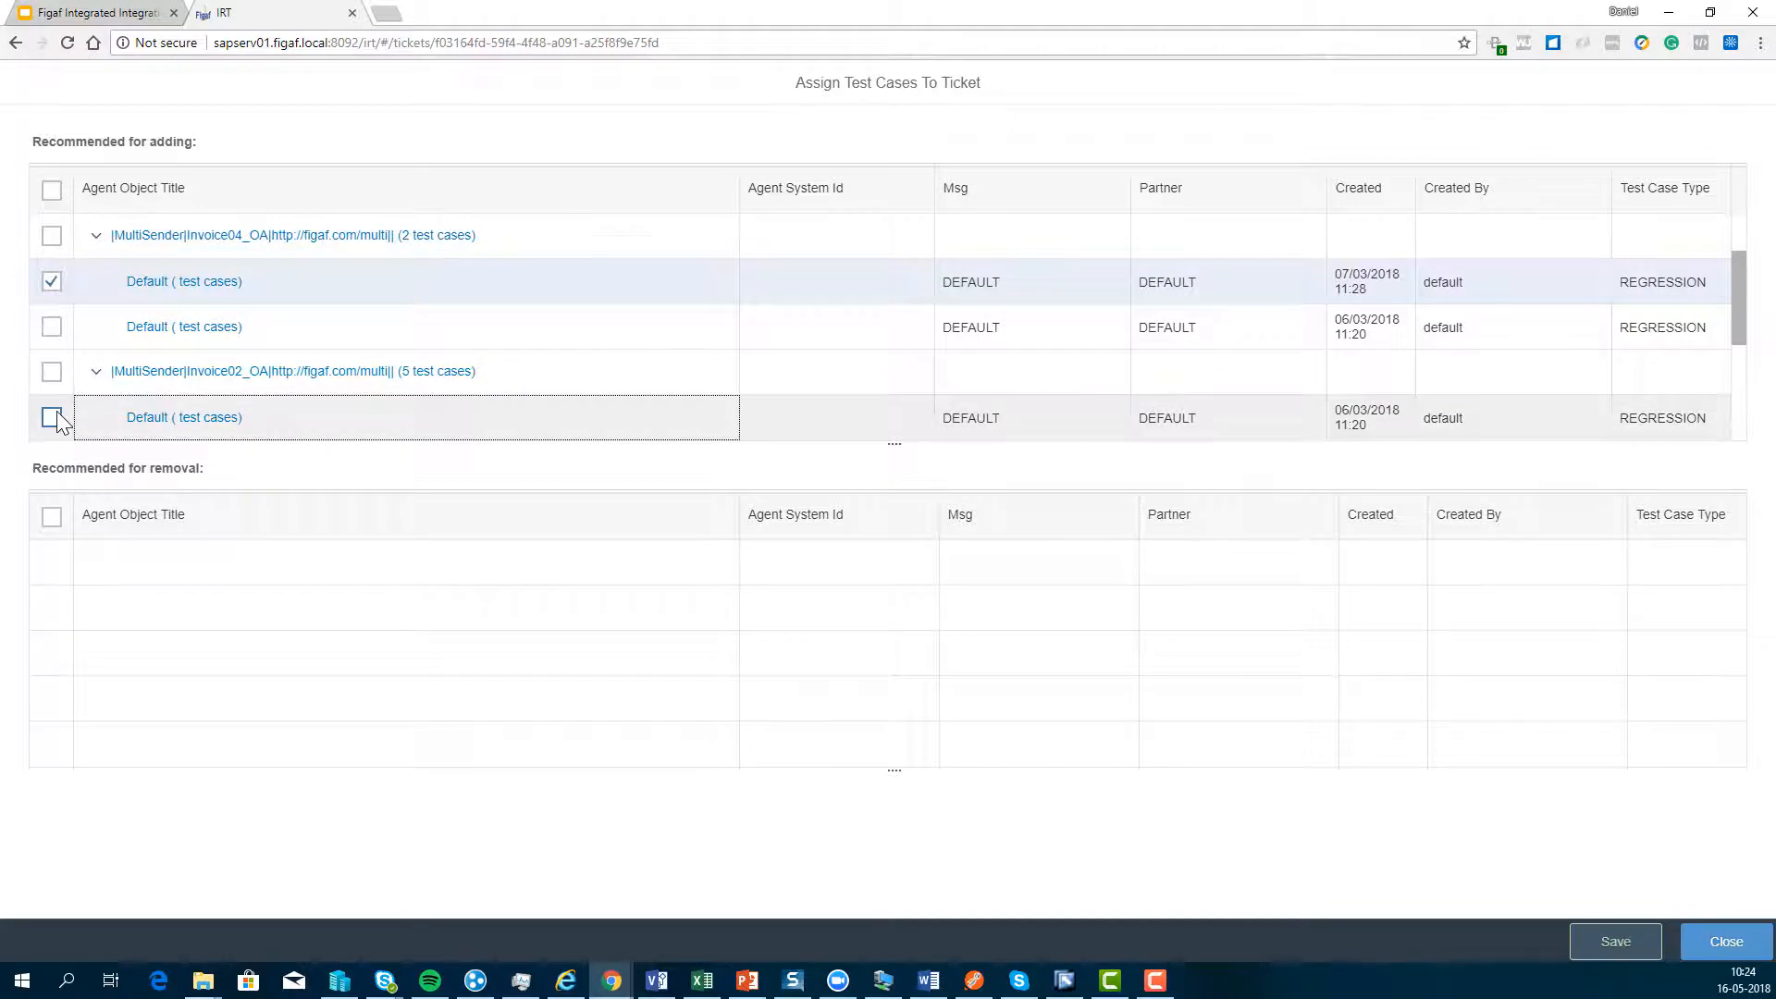
pyautogui.click(51, 417)
pyautogui.scroll(-2, 51, 417)
pyautogui.scroll(-1, 96, 414)
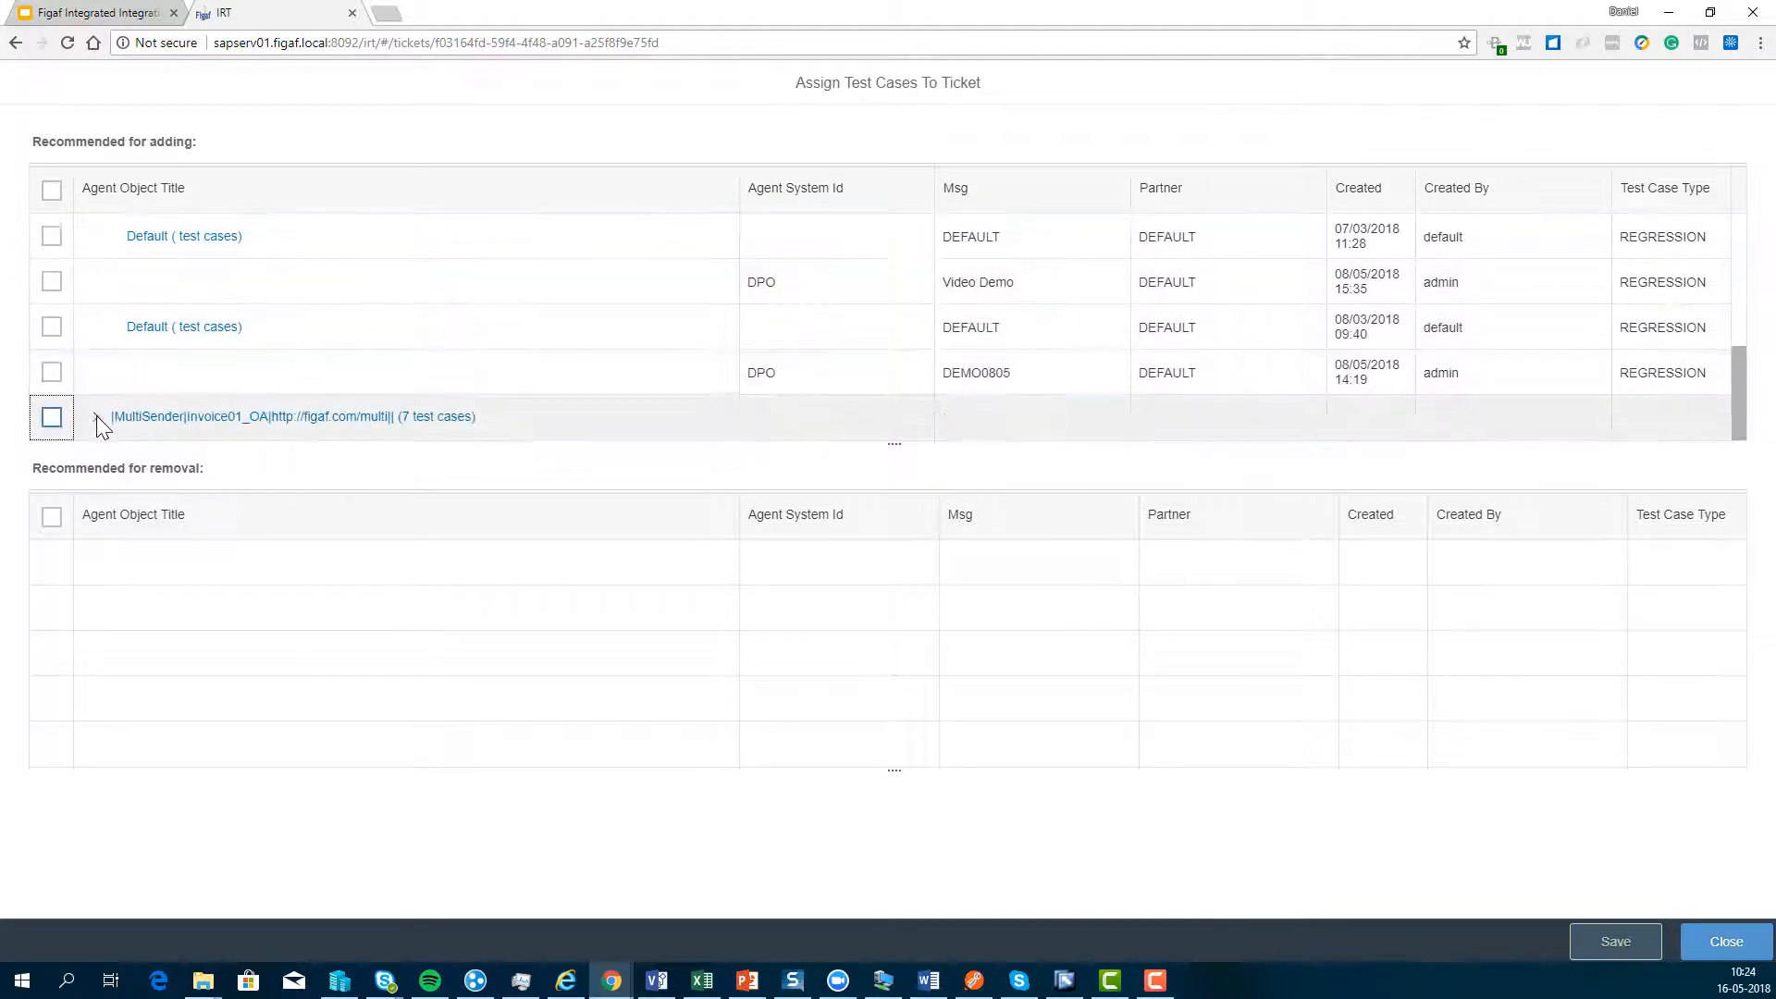
pyautogui.click(96, 418)
pyautogui.click(51, 327)
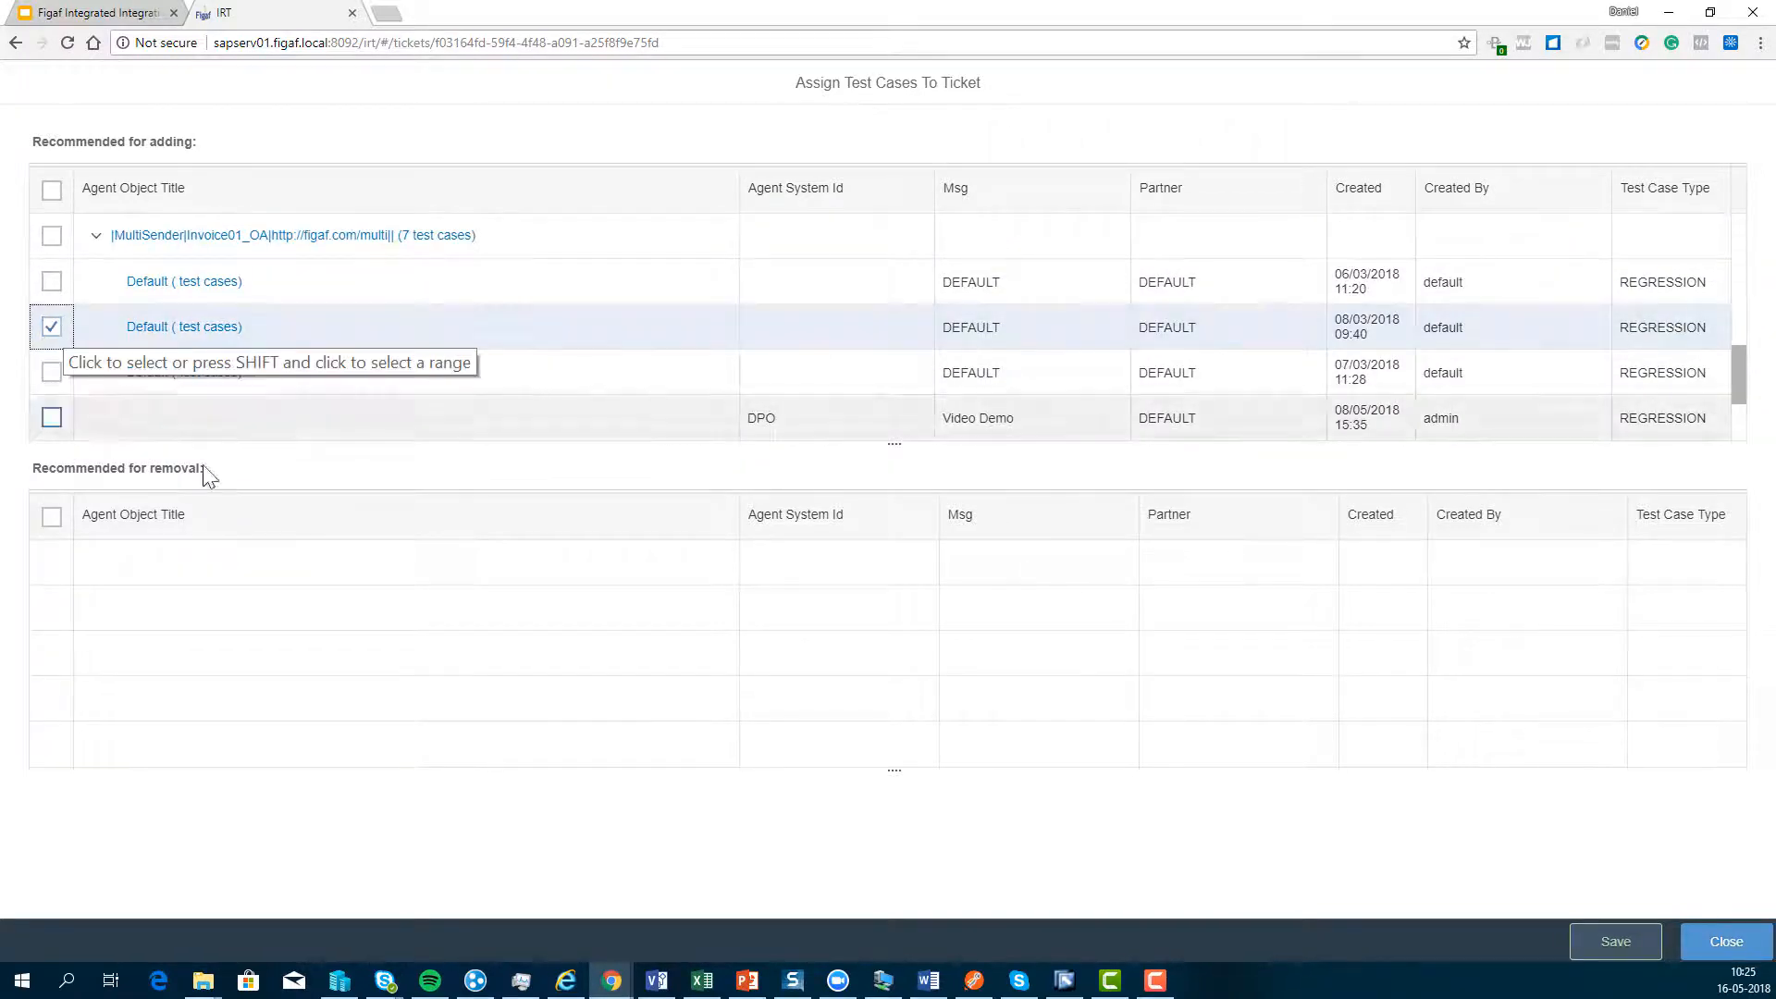
pyautogui.click(1614, 942)
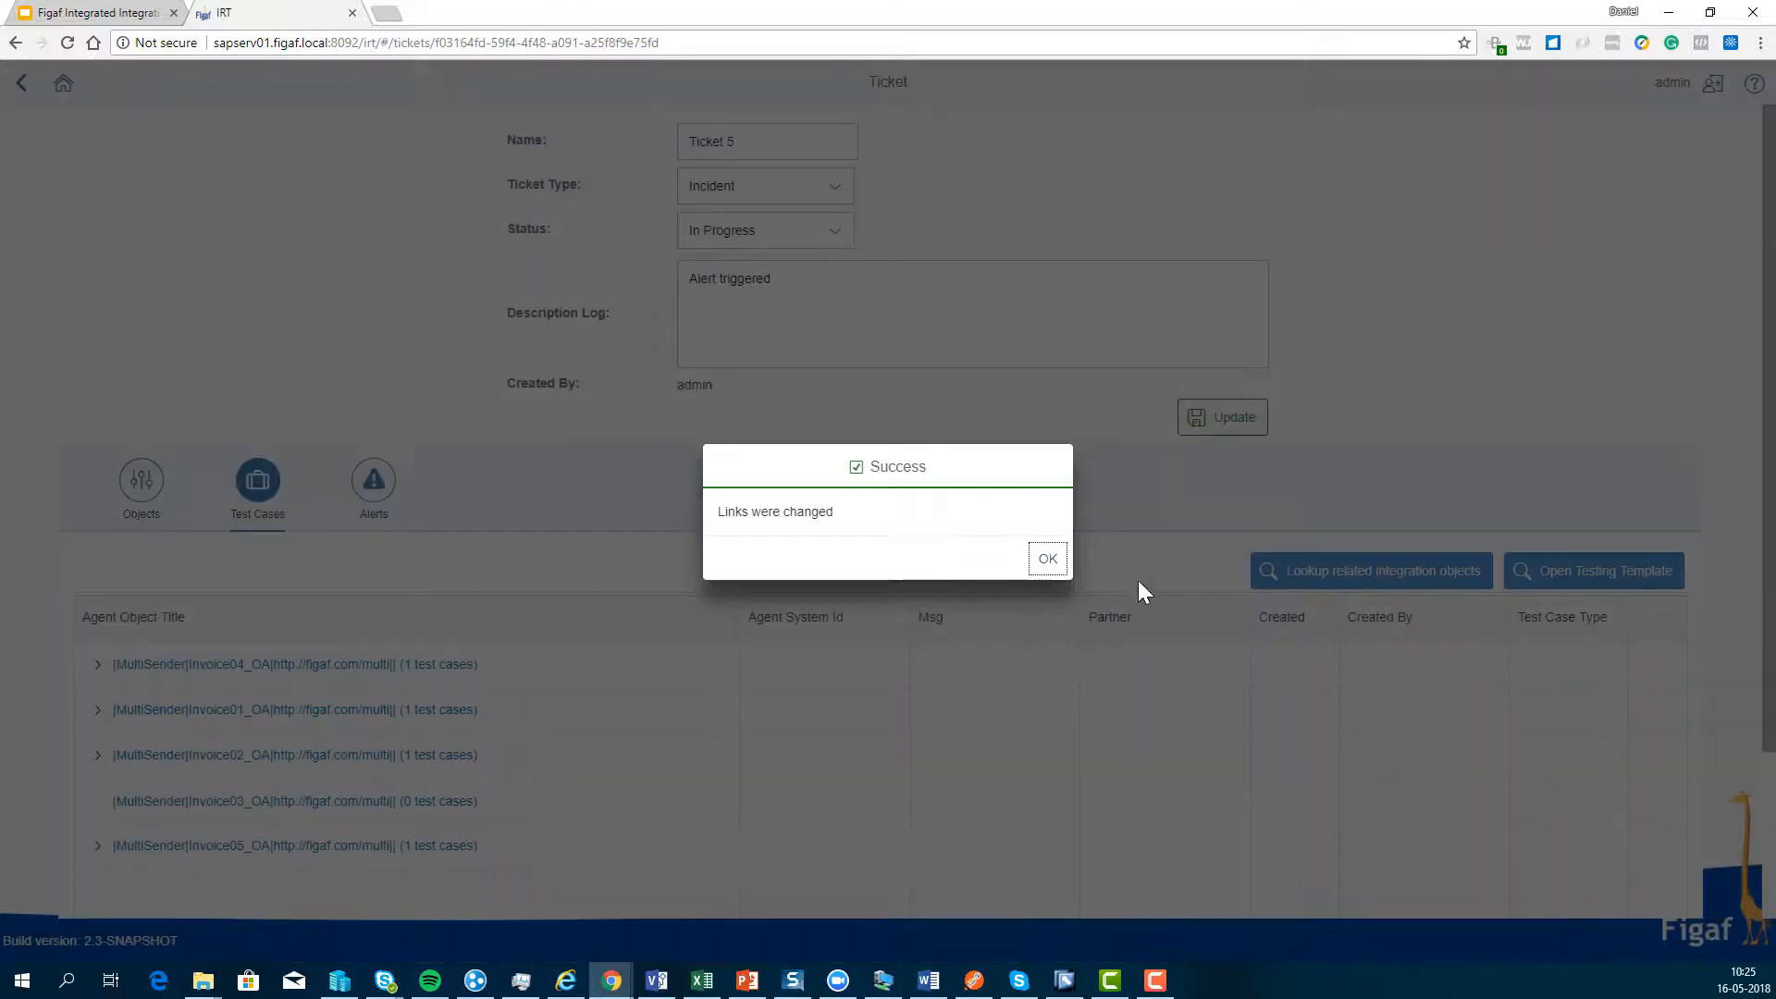
pyautogui.click(1043, 557)
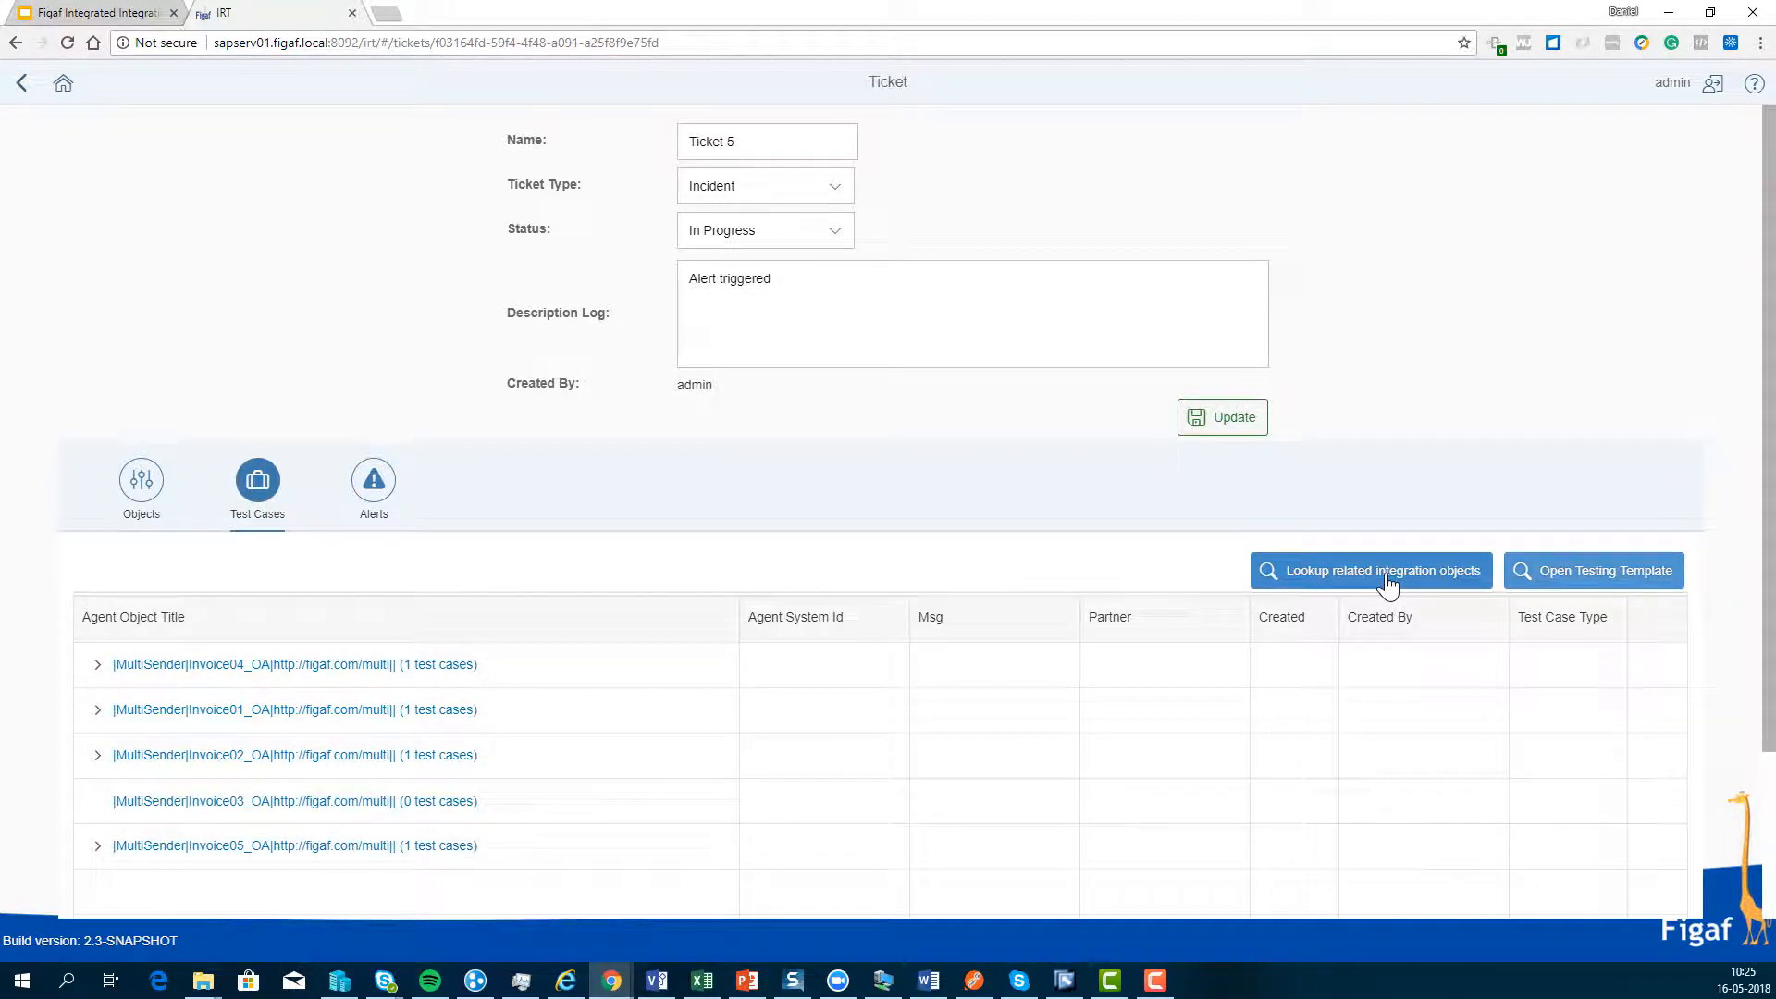
# Run the linked test cases from the ticket's testing template and open the last result
pyautogui.click(1519, 571)
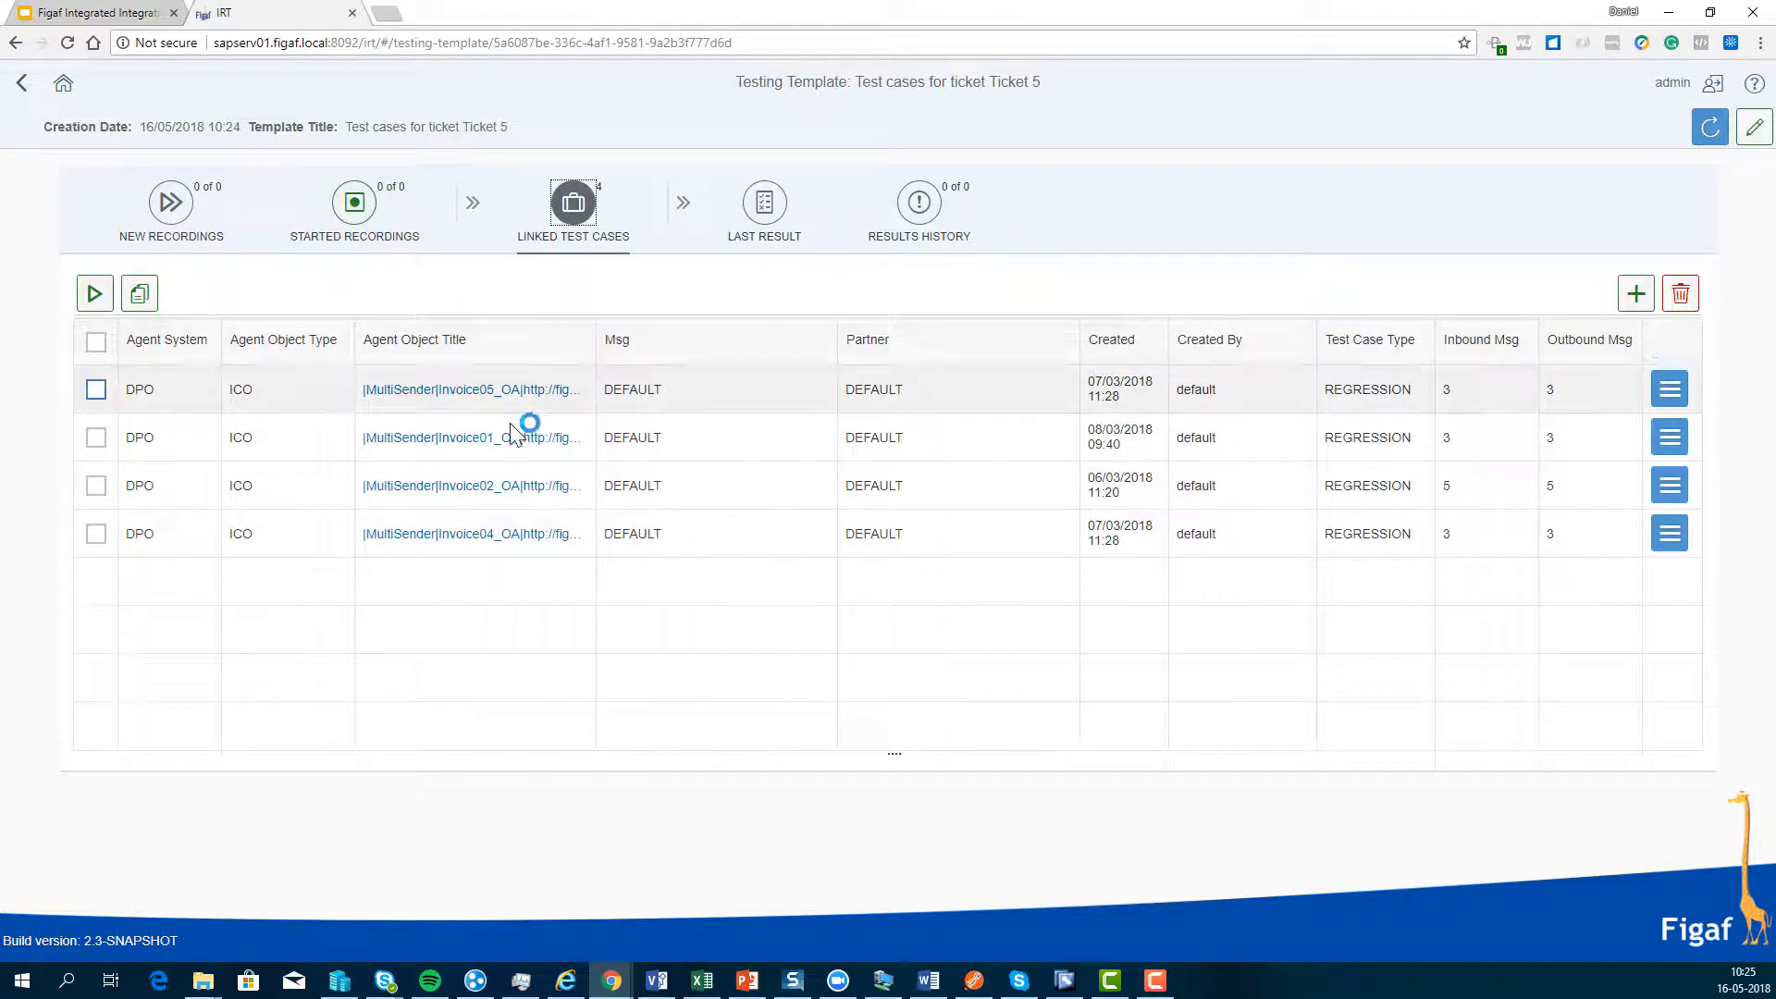
pyautogui.click(98, 303)
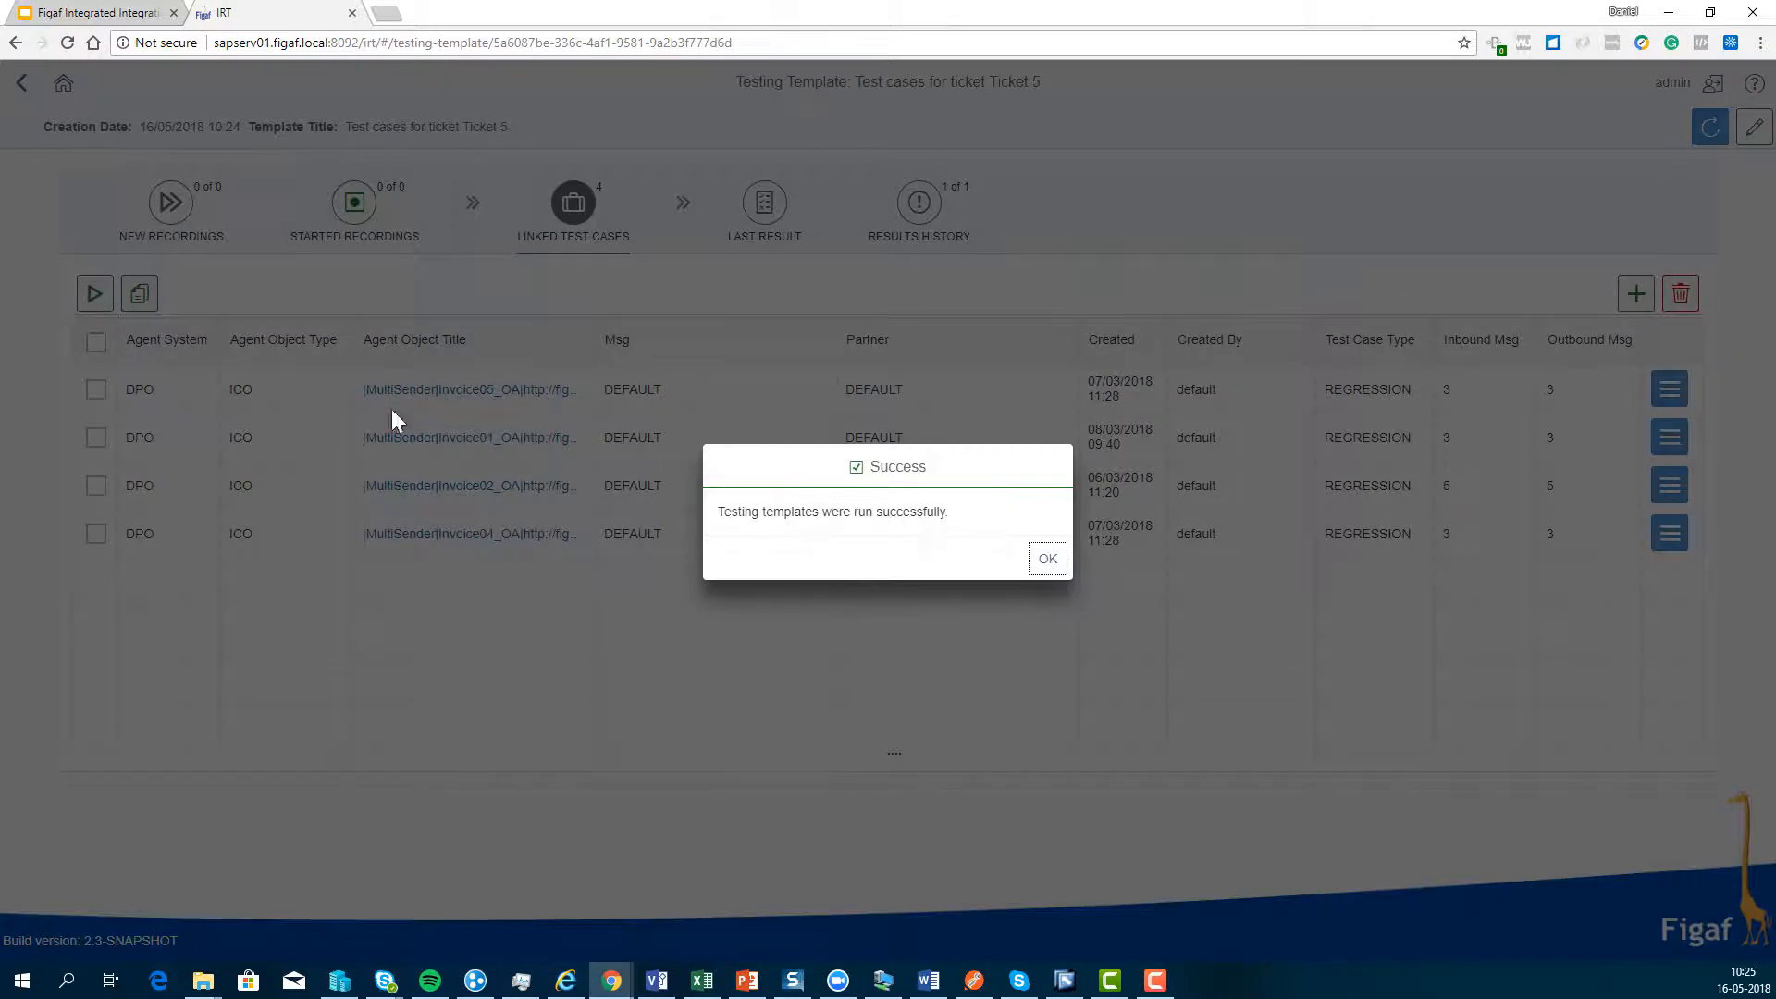
pyautogui.click(1048, 561)
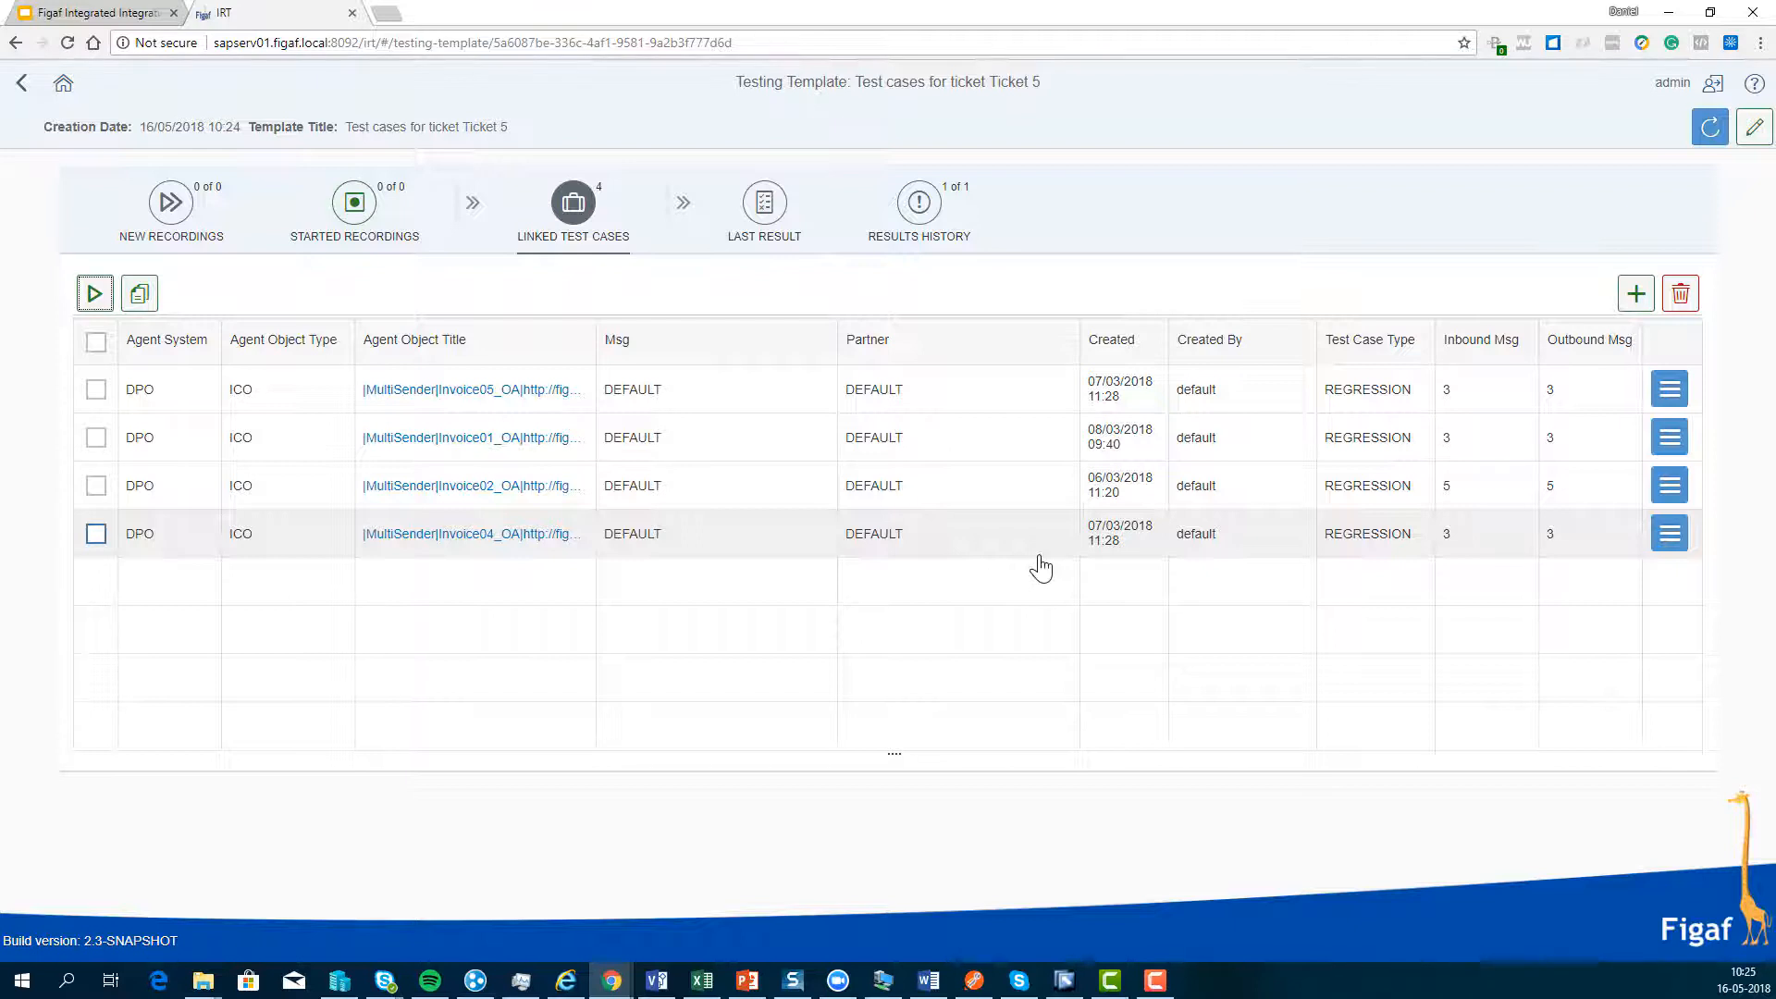
pyautogui.click(764, 227)
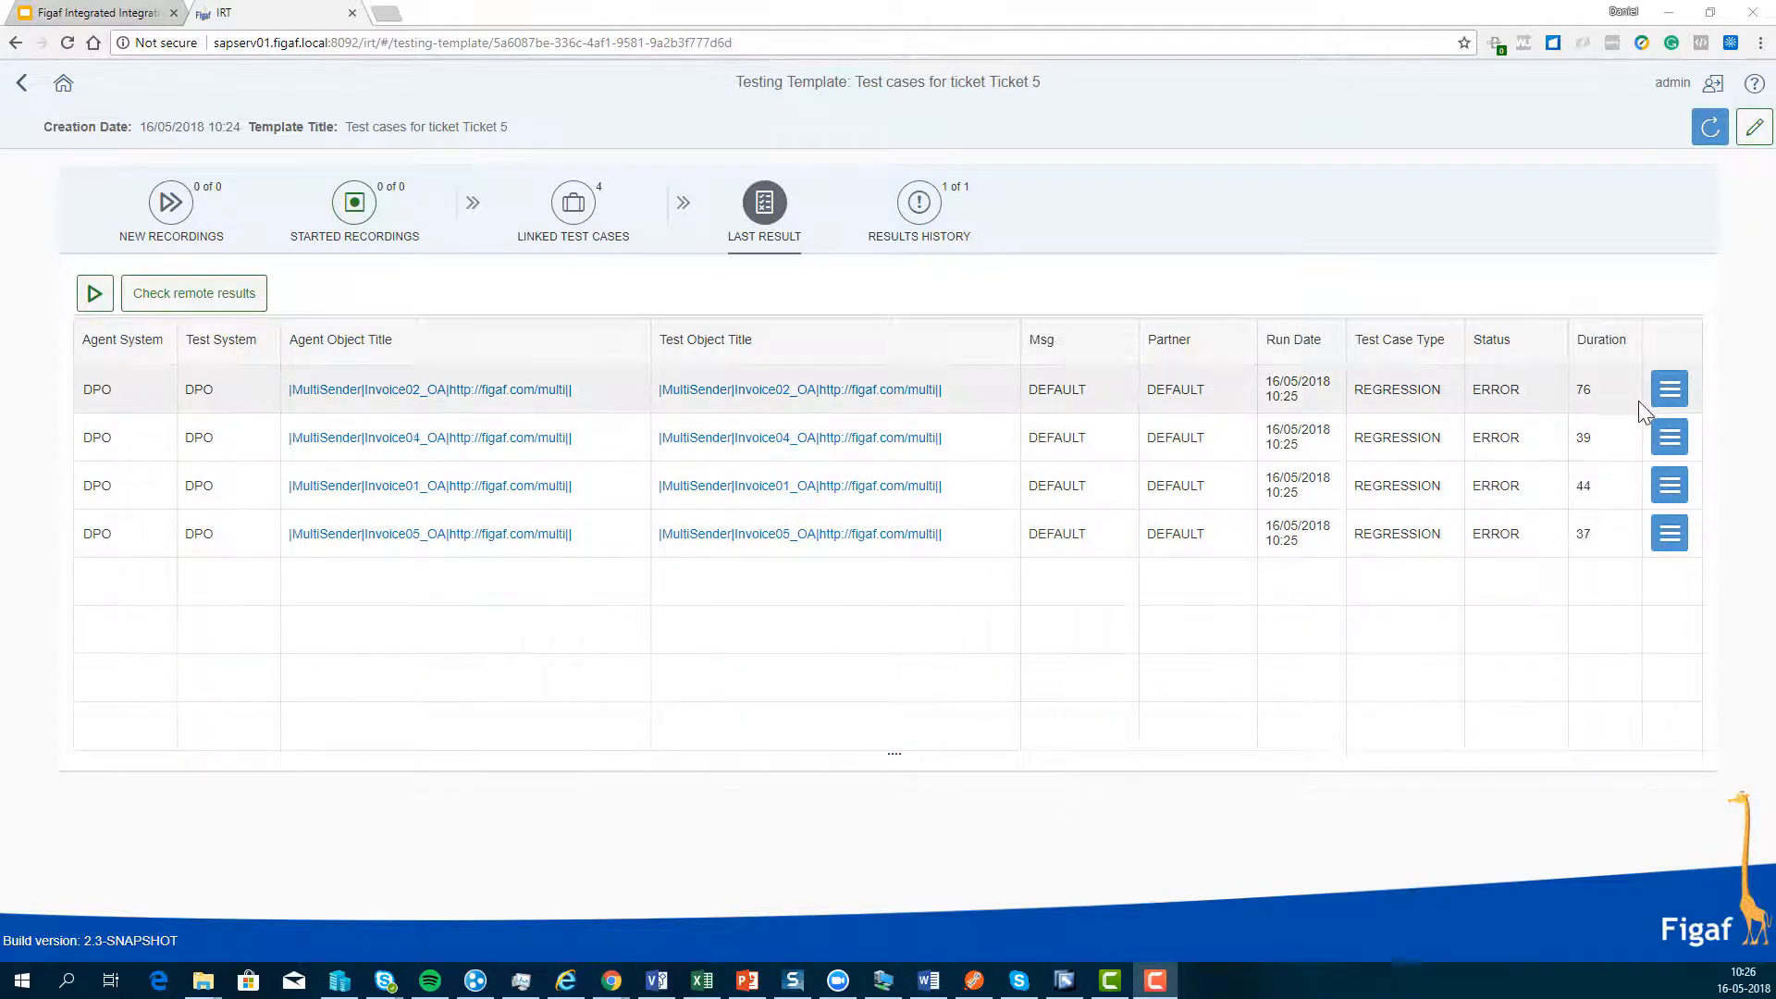
# View the Invoice02_OA test result and examine the differences between expected and actual output for inbound group 1
pyautogui.click(1665, 405)
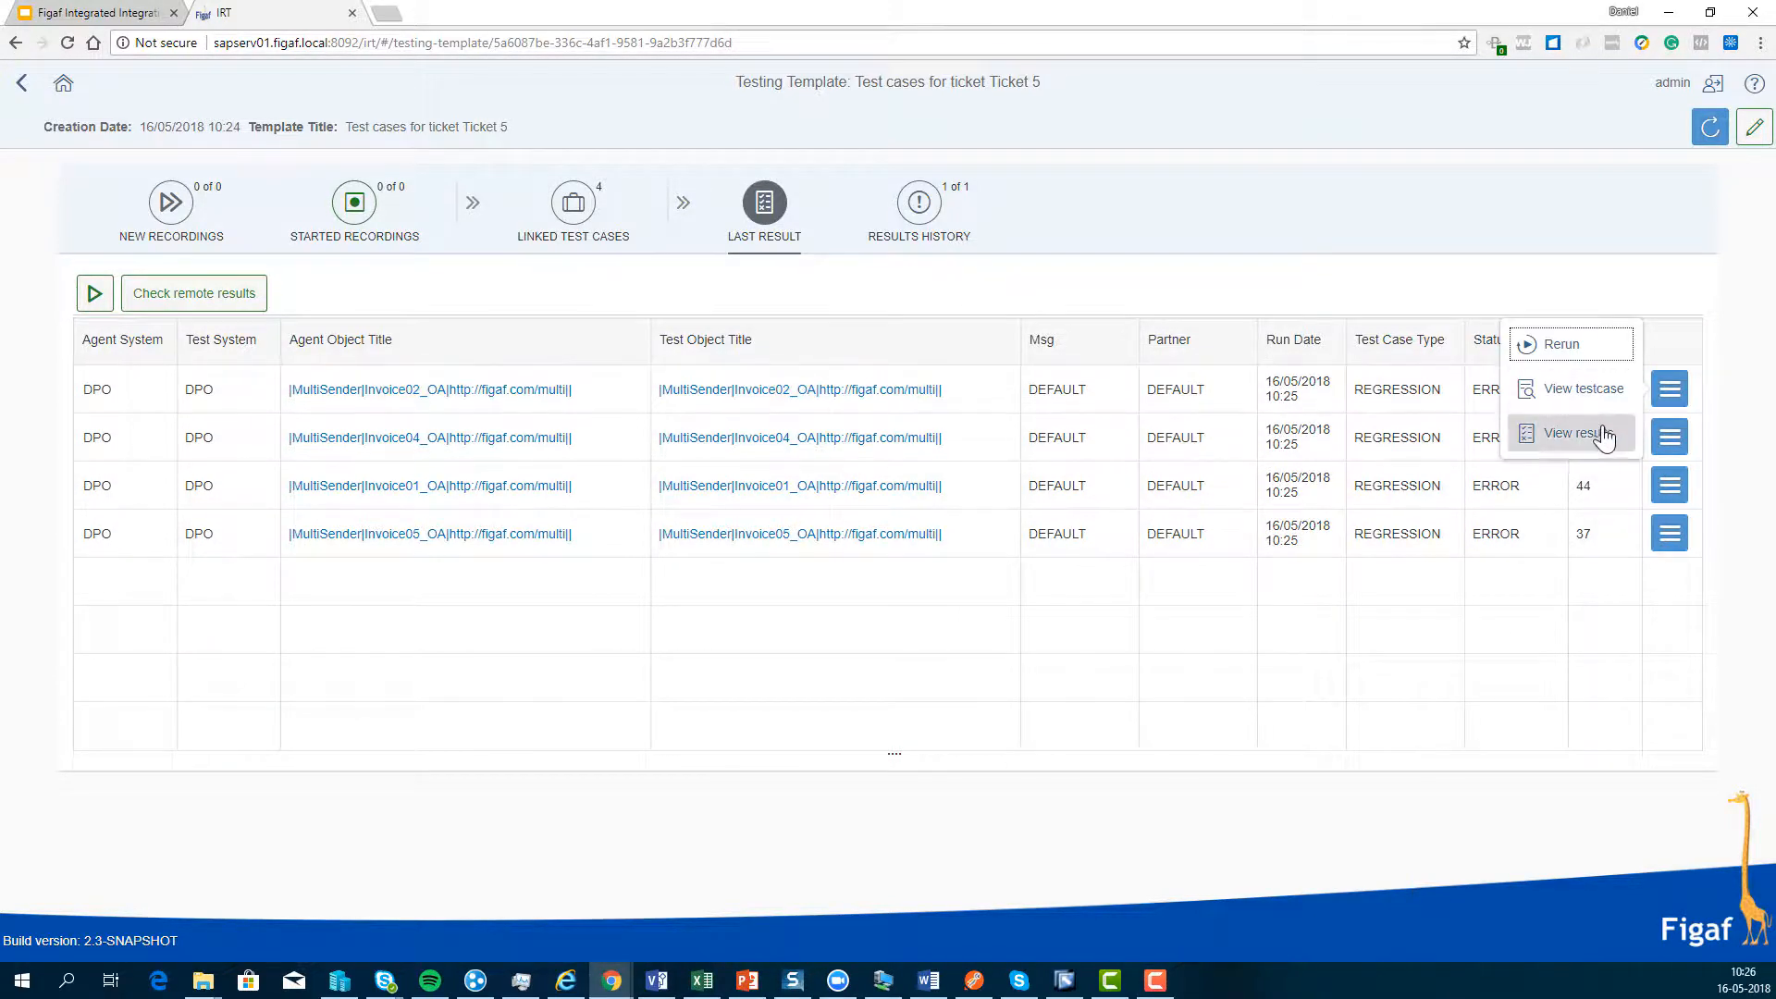
pyautogui.click(1603, 437)
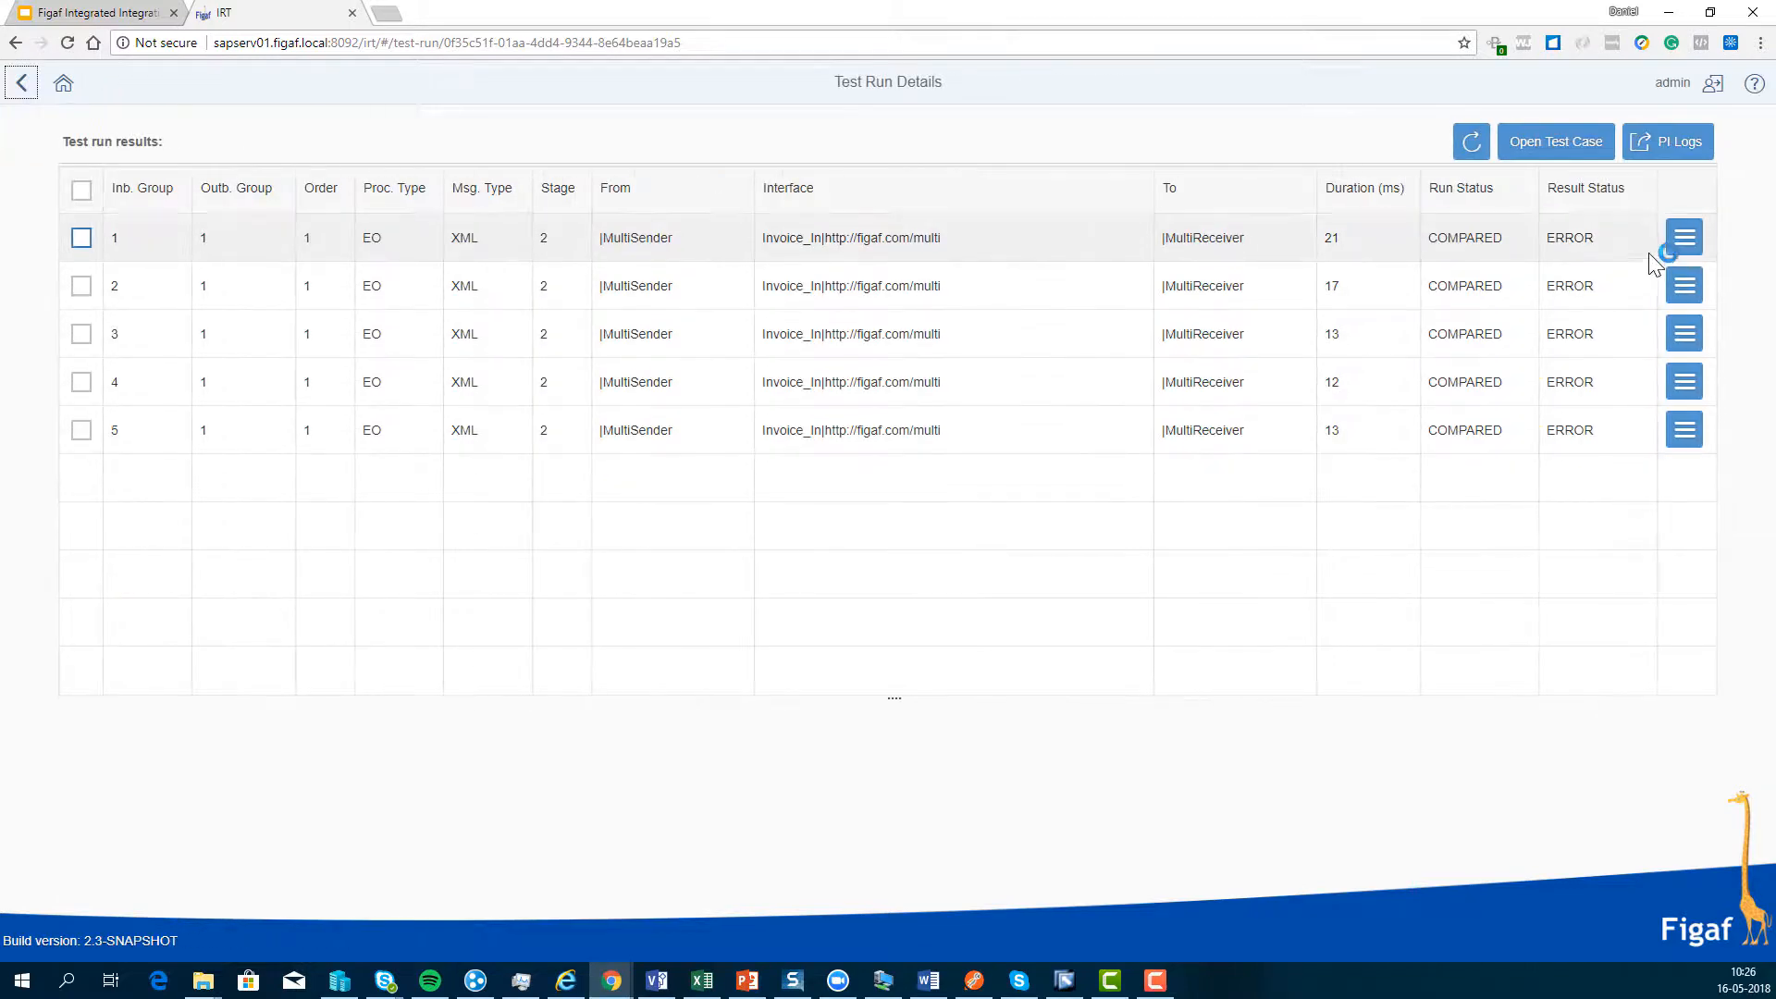
pyautogui.click(1682, 239)
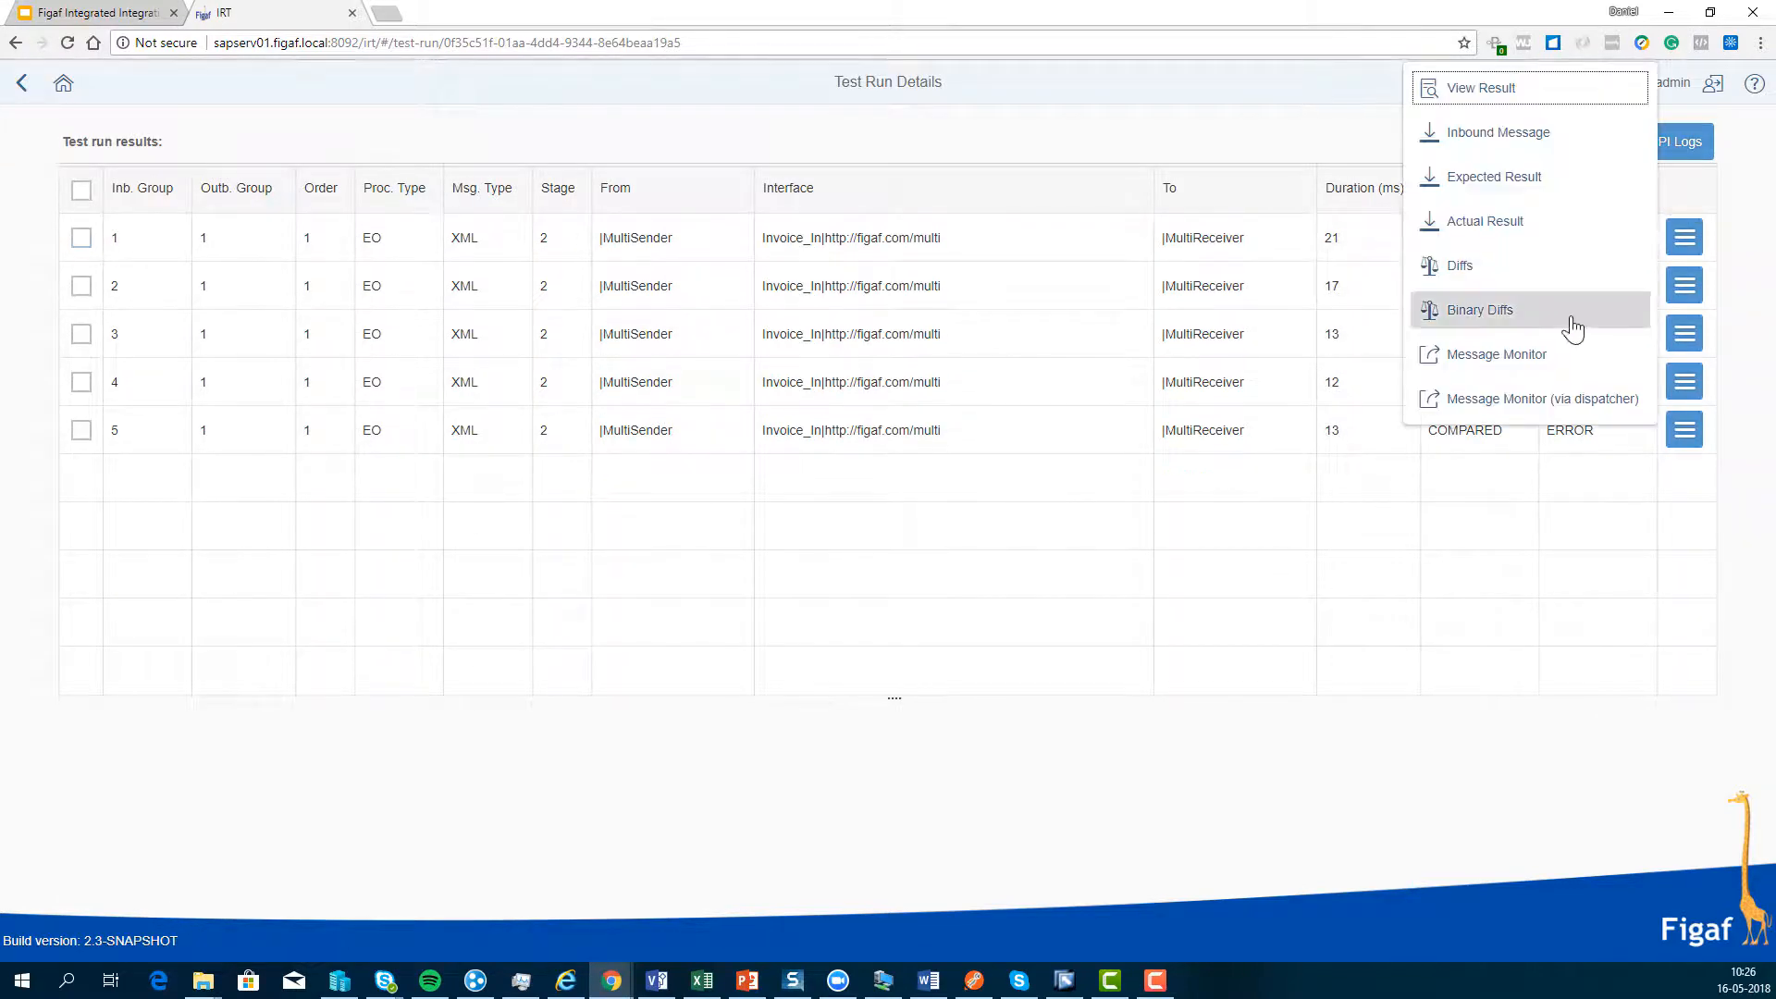
pyautogui.click(1549, 290)
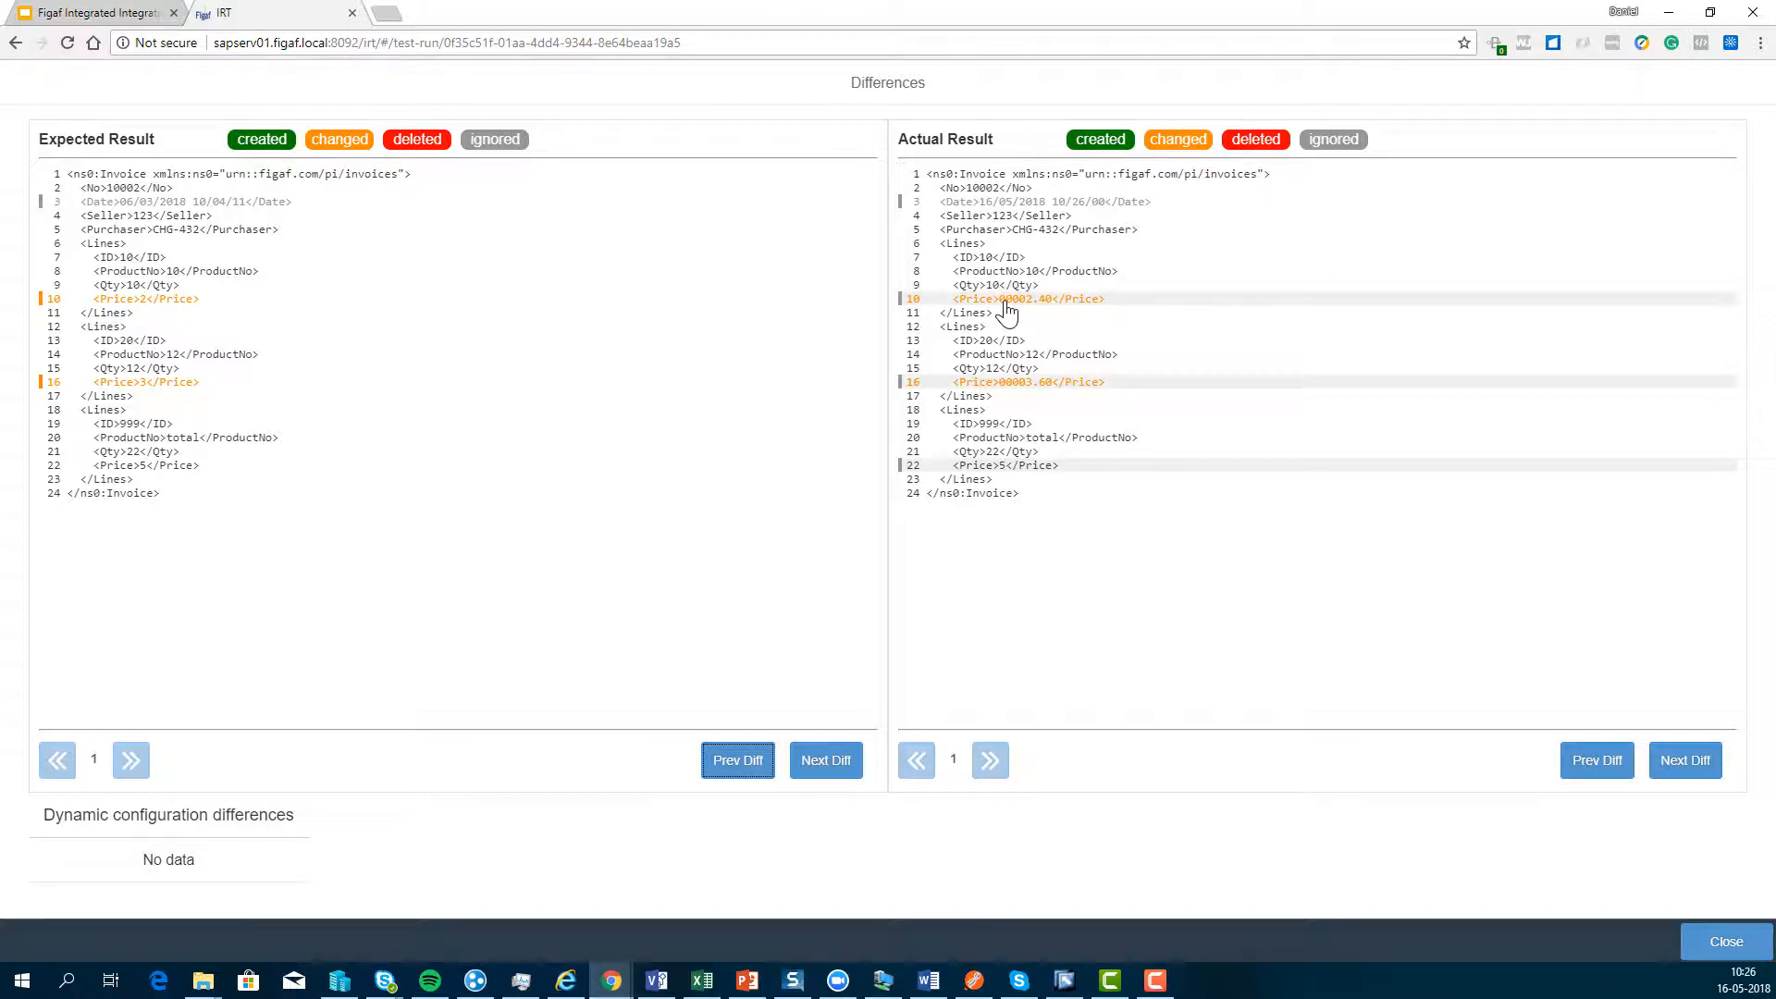
pyautogui.click(1706, 945)
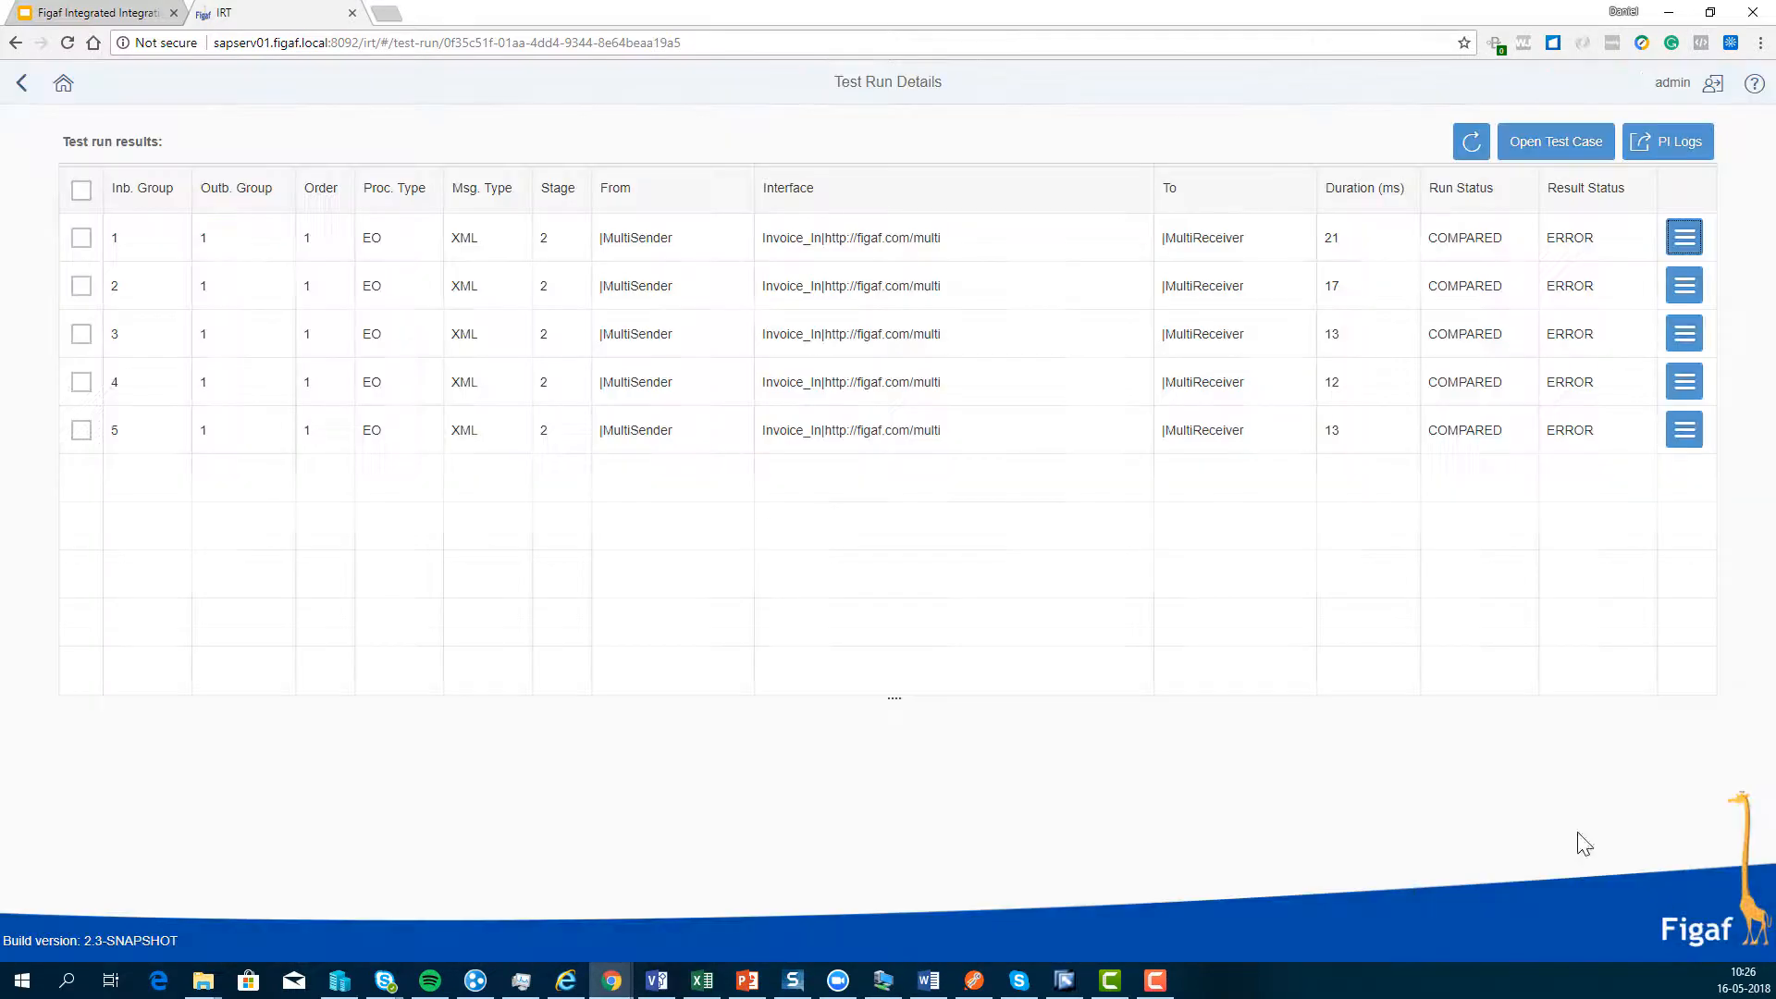
# Sort the DPO agent's PI objects by last change date, descending, and open the version history of the Invoice message mapping
pyautogui.click(63, 83)
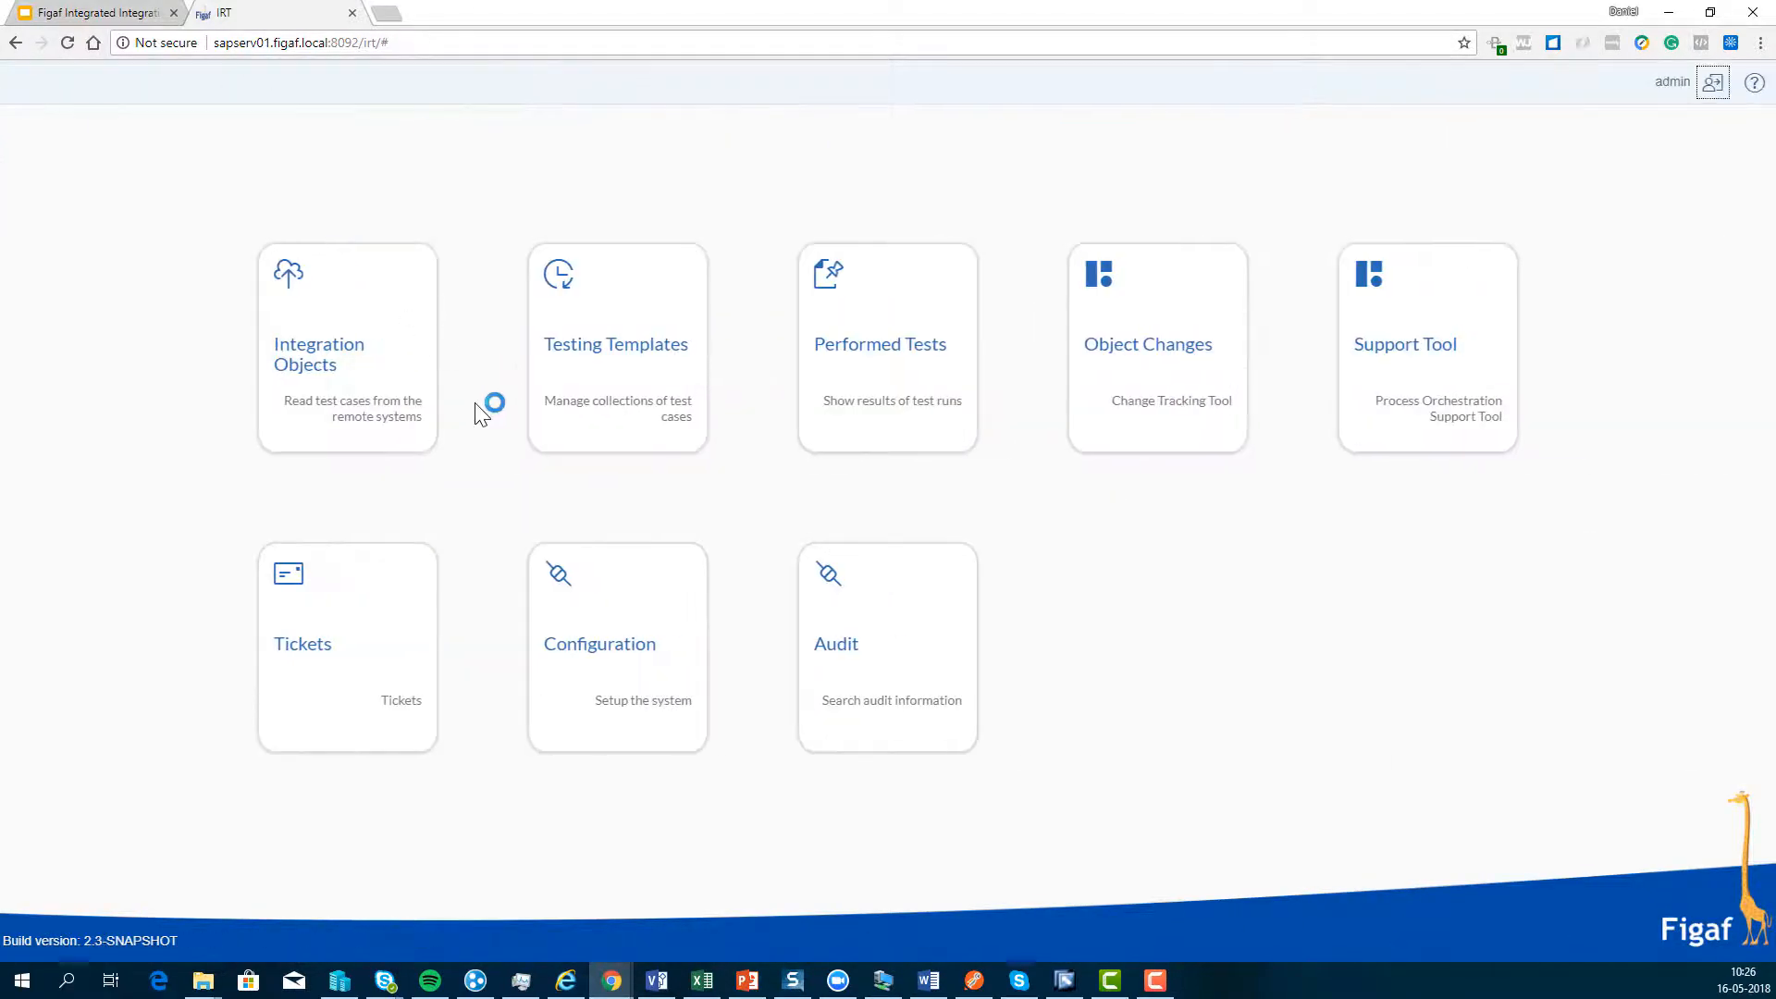
pyautogui.click(1128, 344)
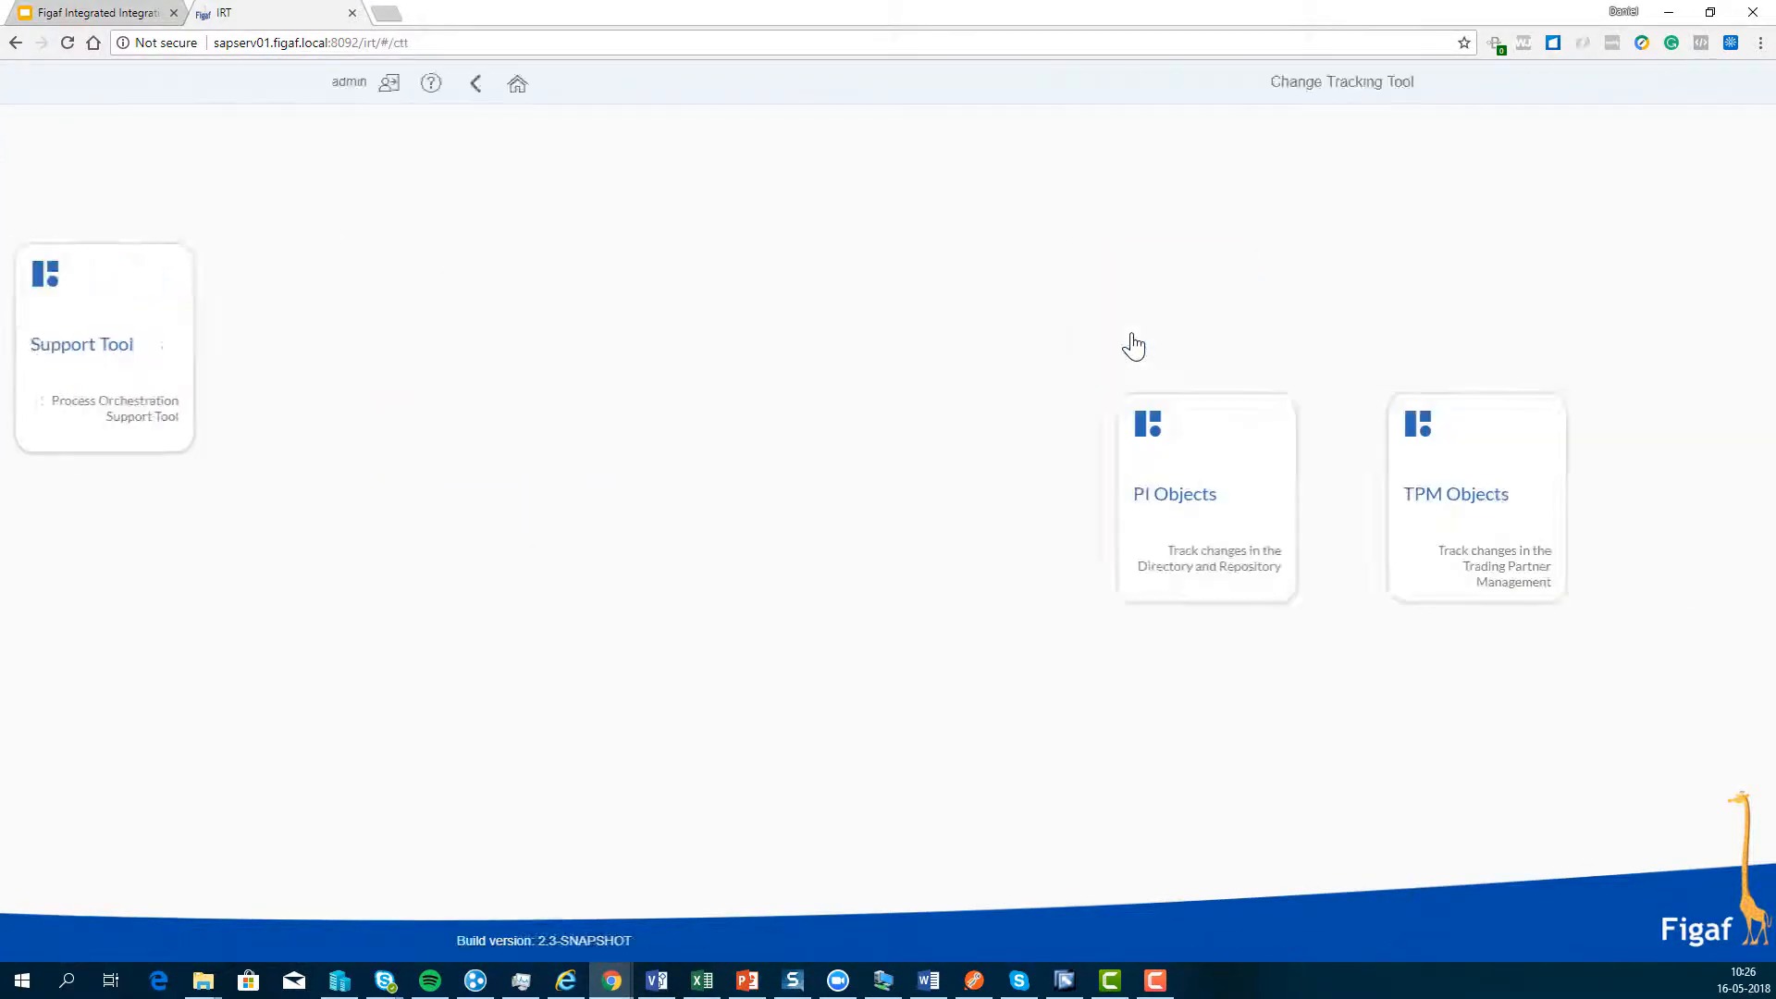
pyautogui.click(714, 524)
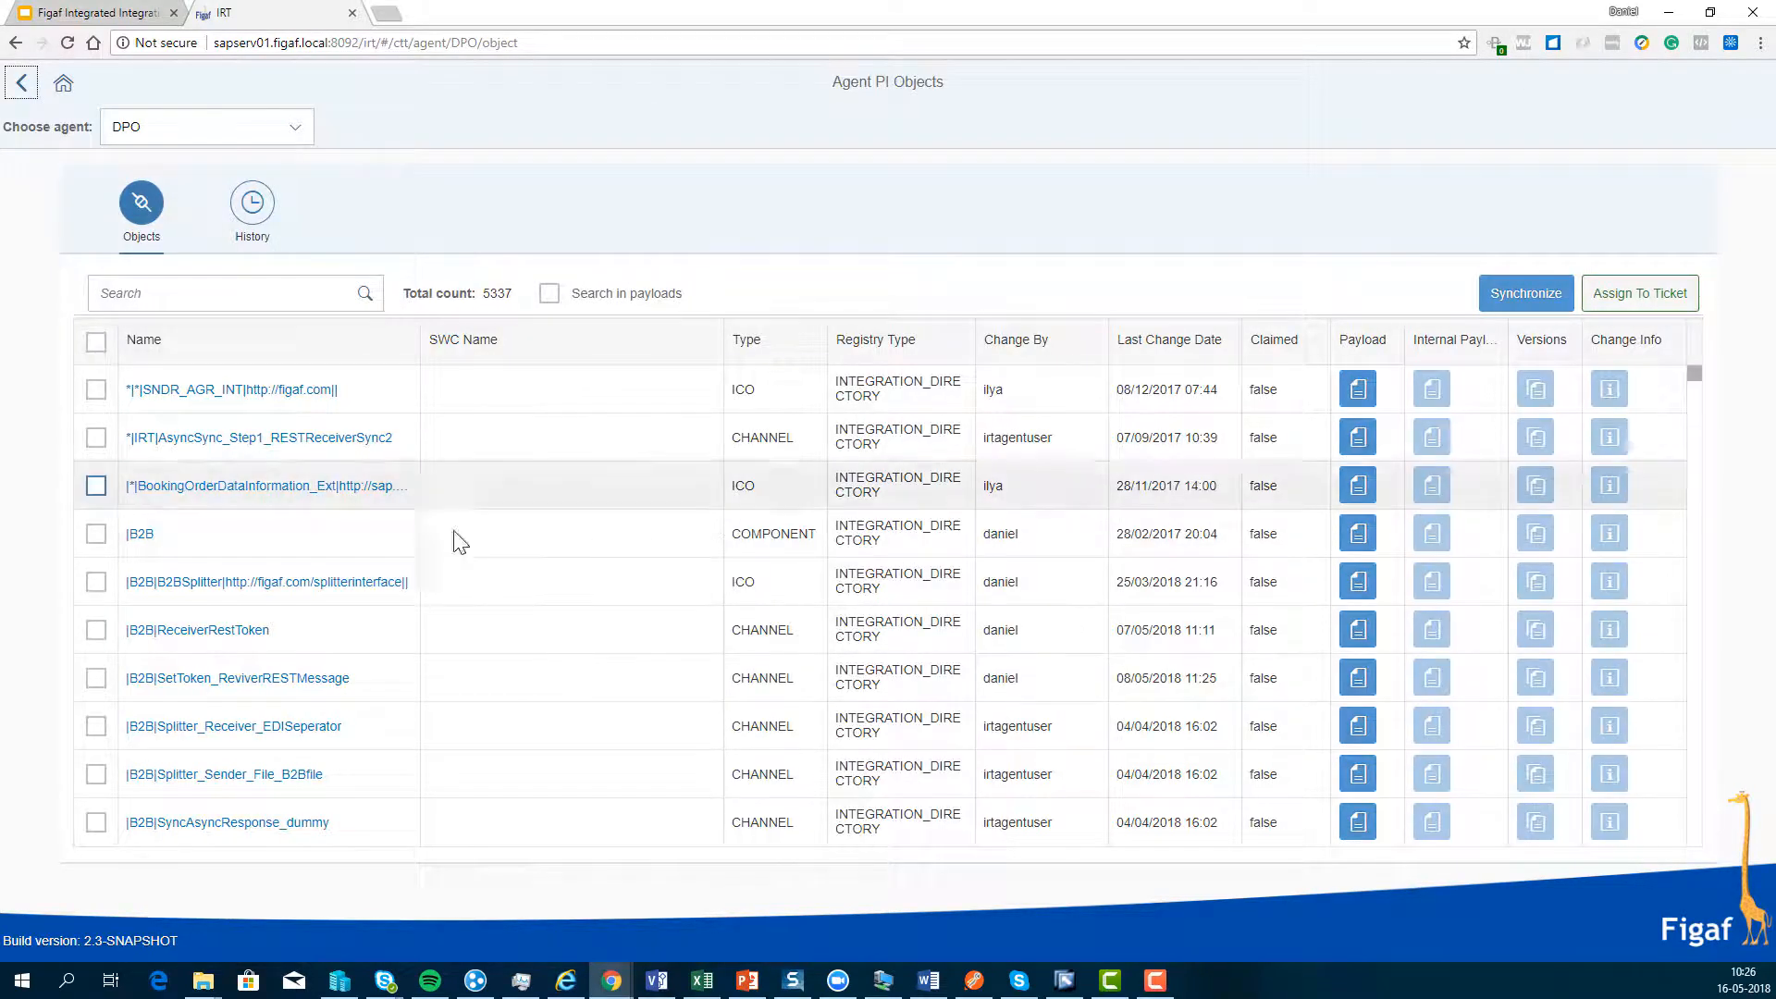
pyautogui.click(1169, 340)
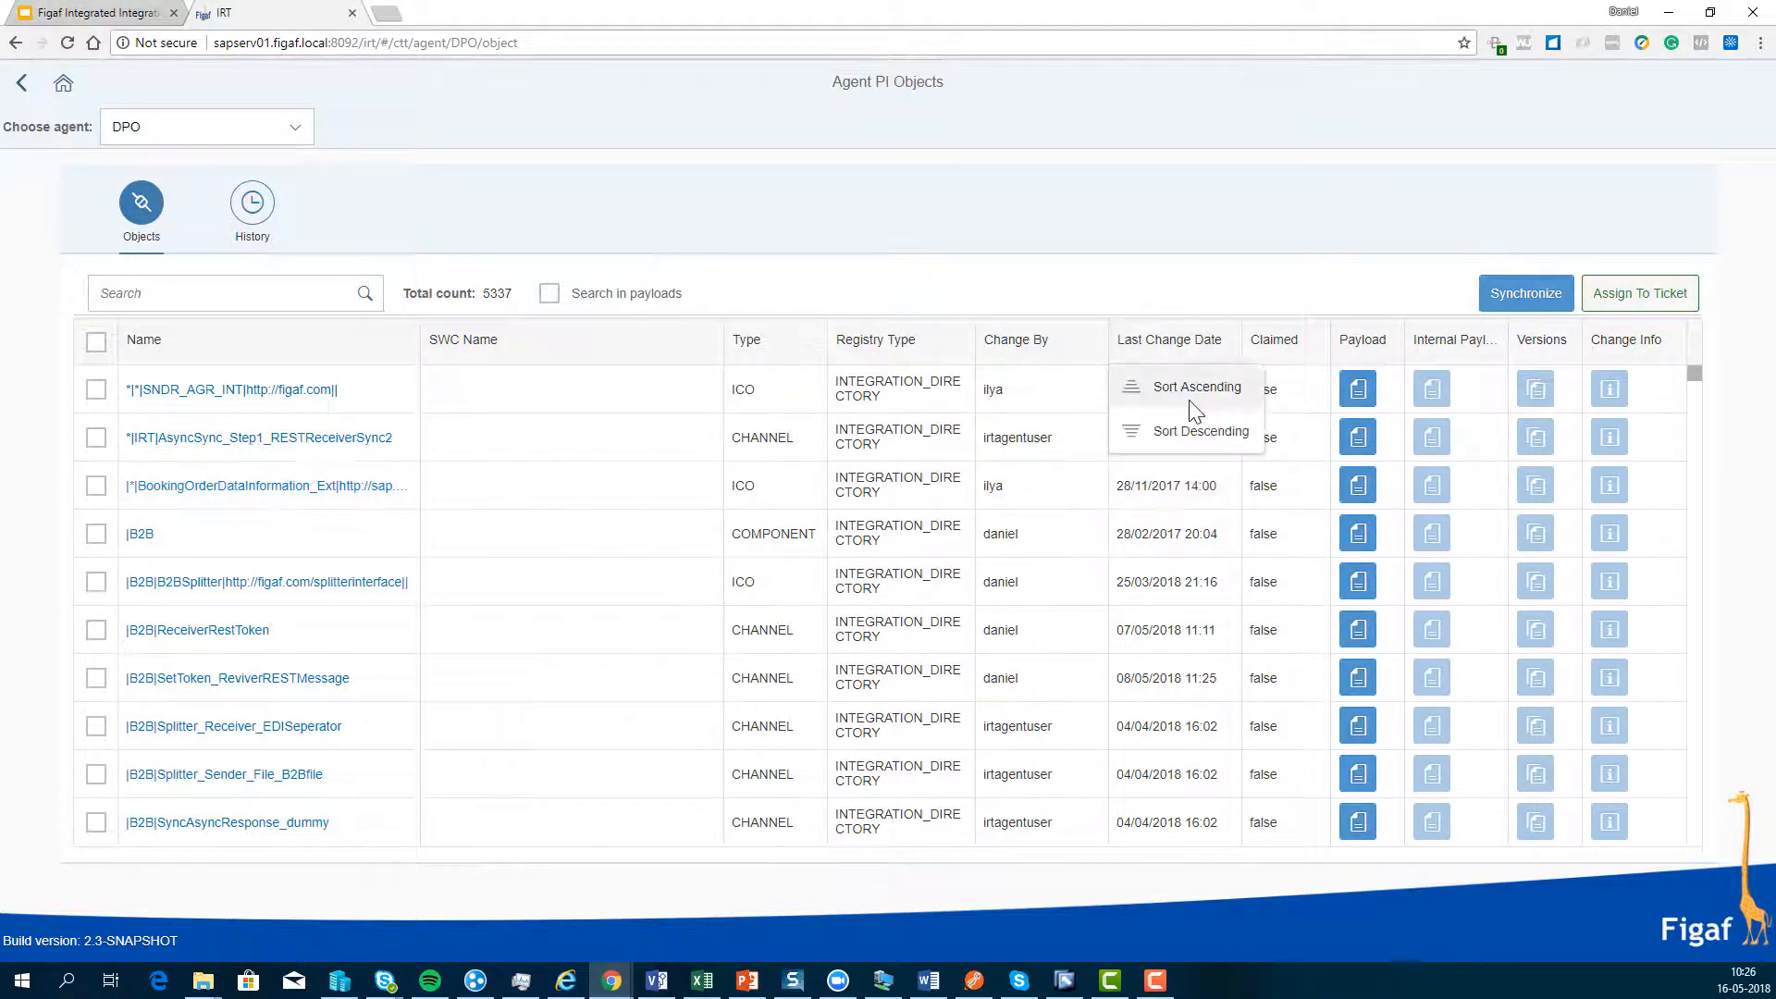
pyautogui.click(1188, 425)
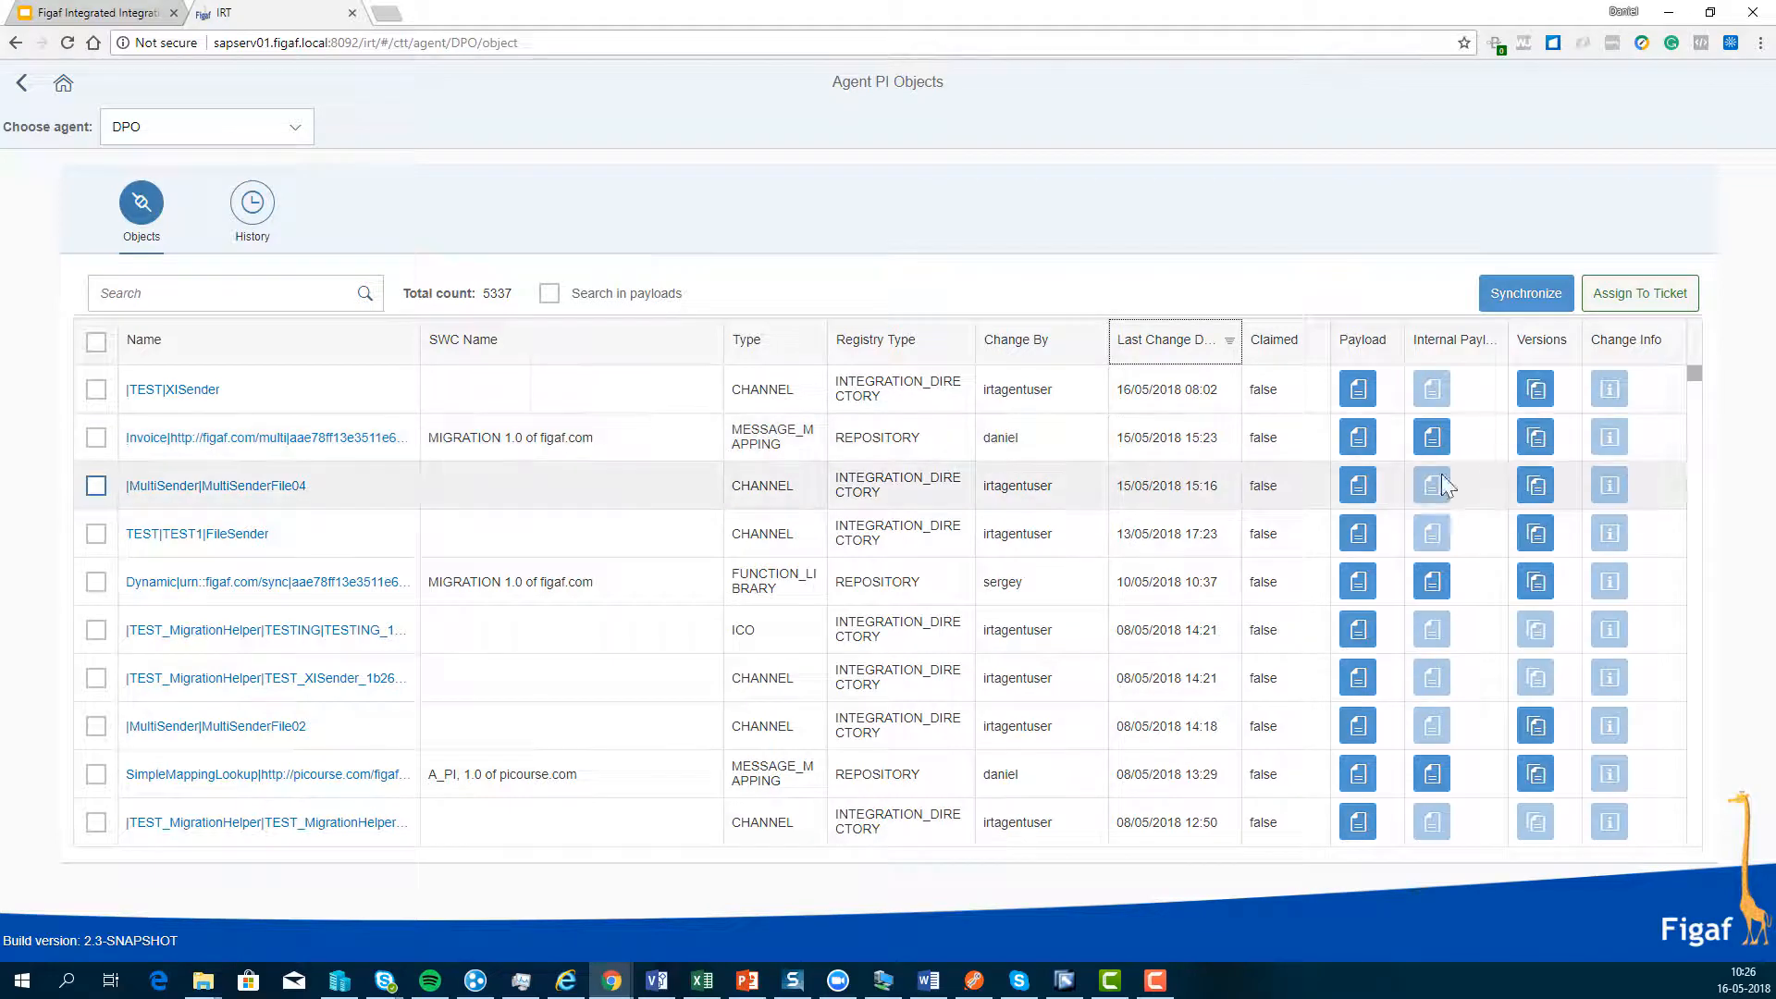
pyautogui.click(1532, 443)
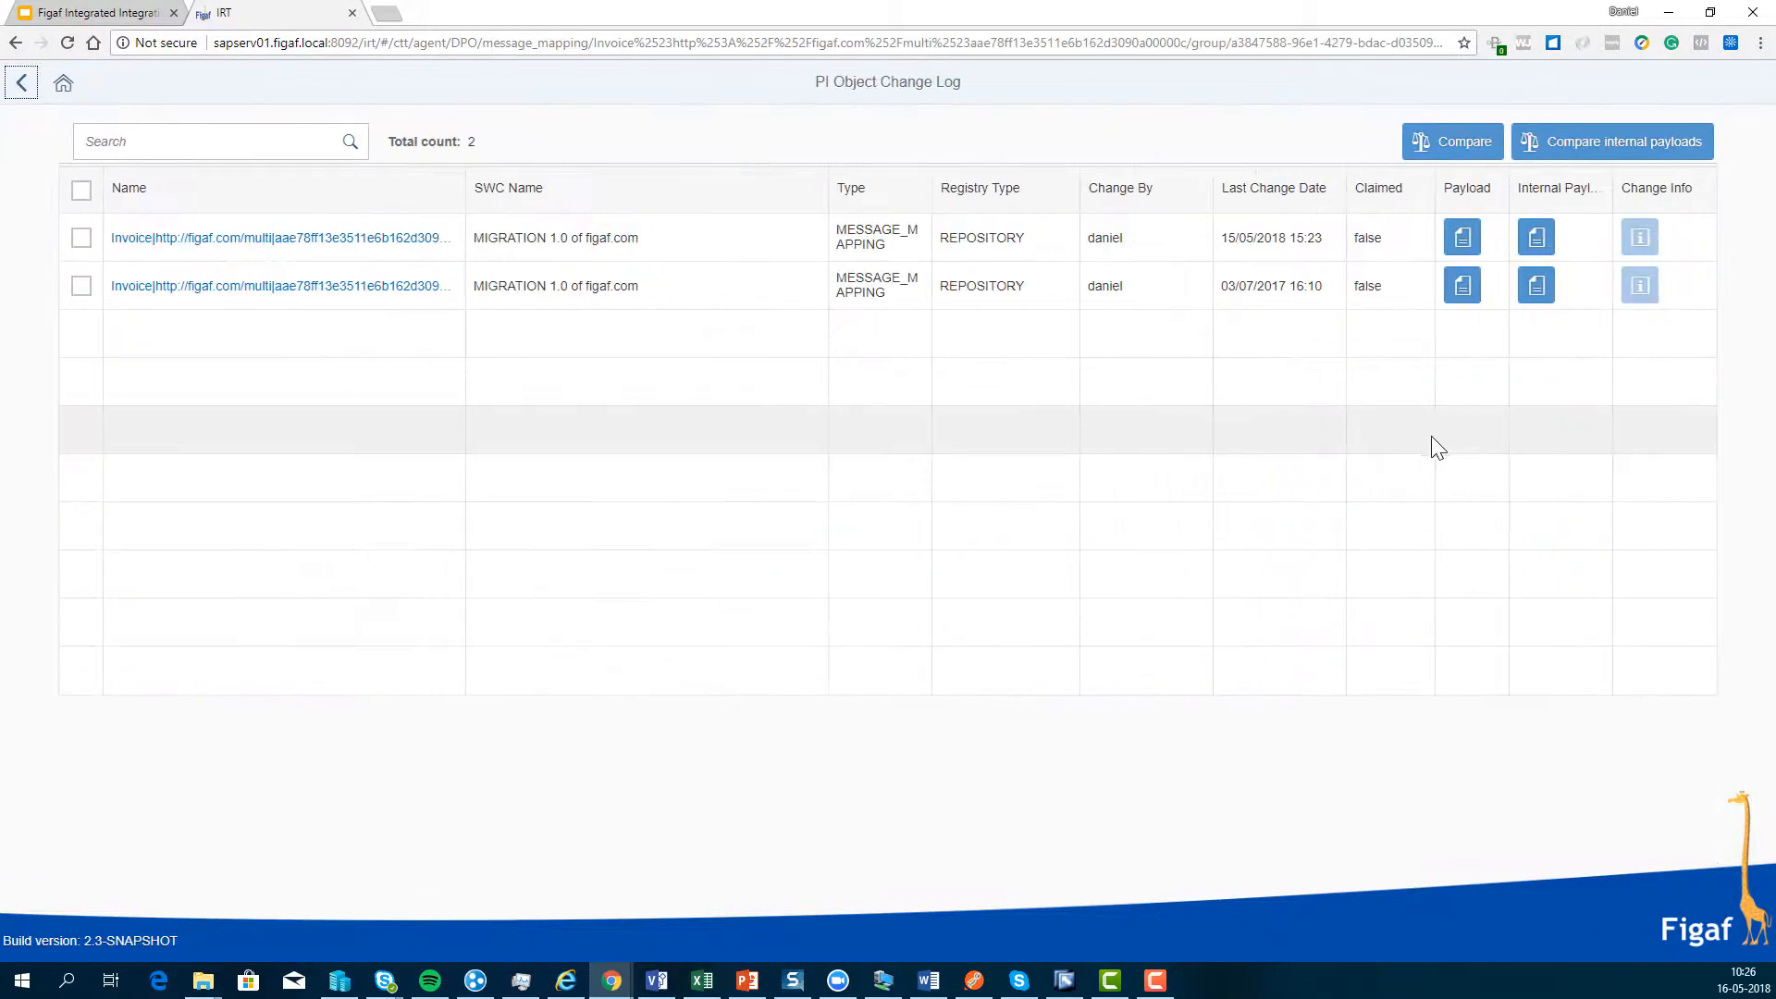
# Compare the internal payloads of the 03/07/2017 and 15/05/2018 Invoice mapping versions and examine the changed Price mapping
pyautogui.click(81, 286)
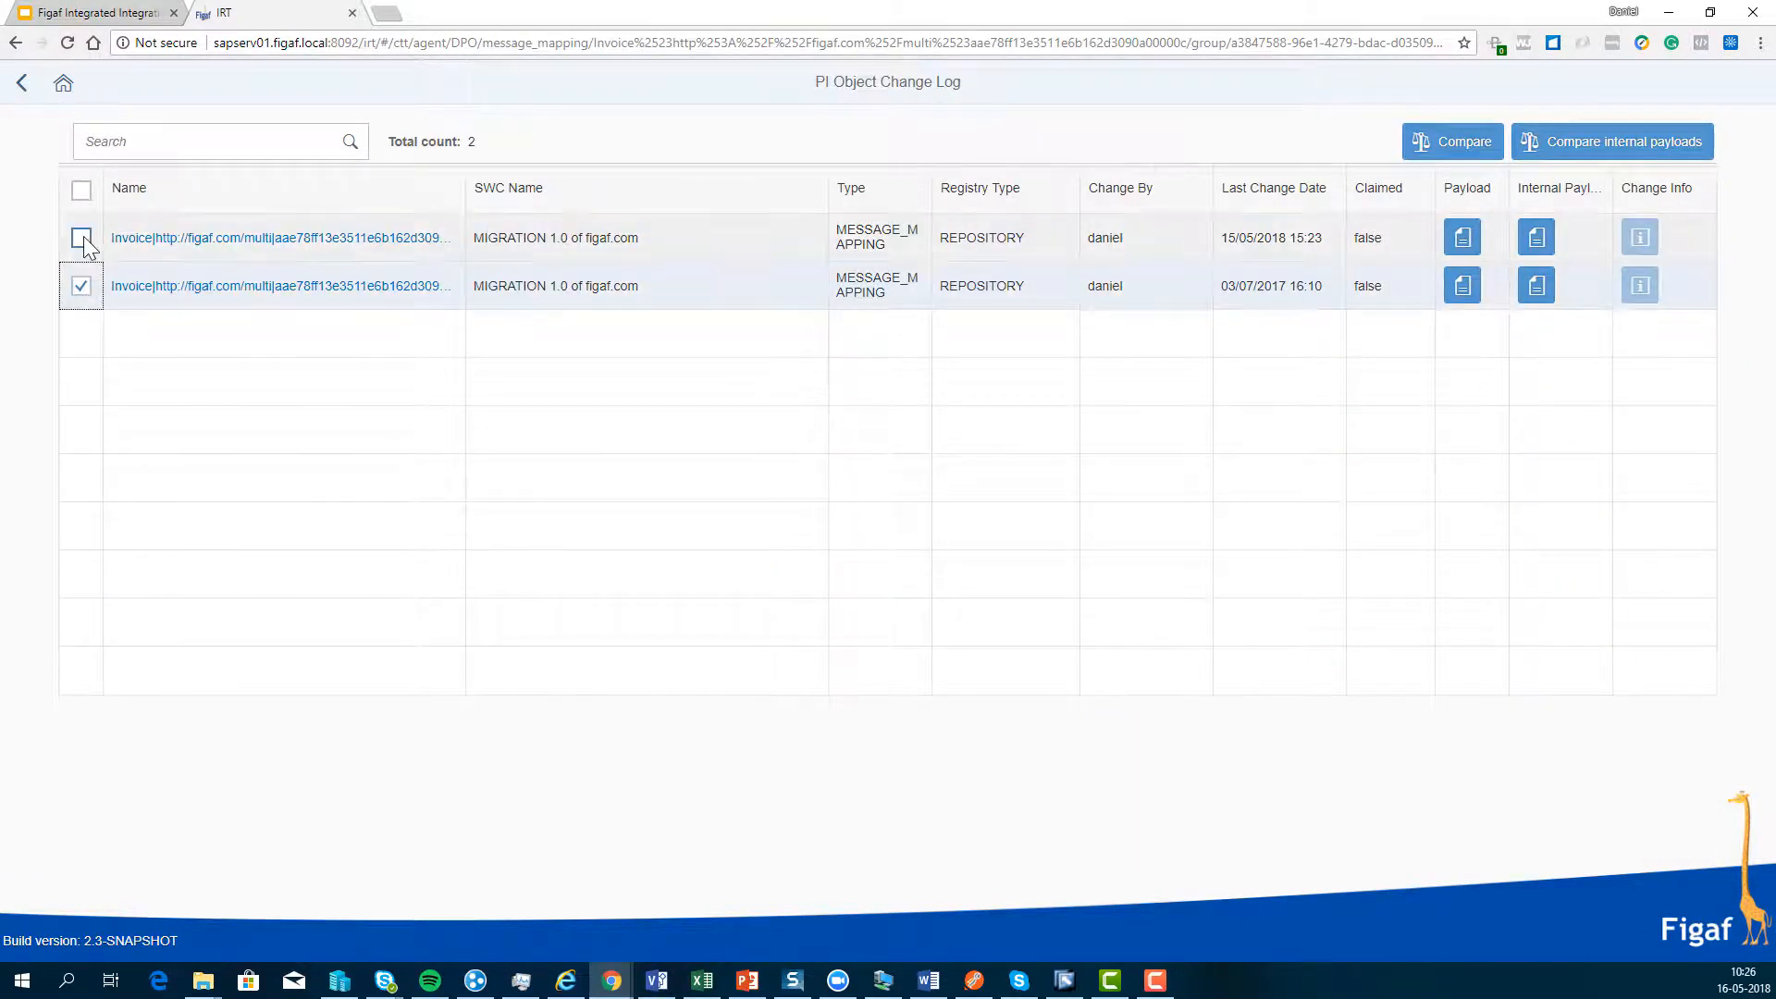
pyautogui.click(82, 238)
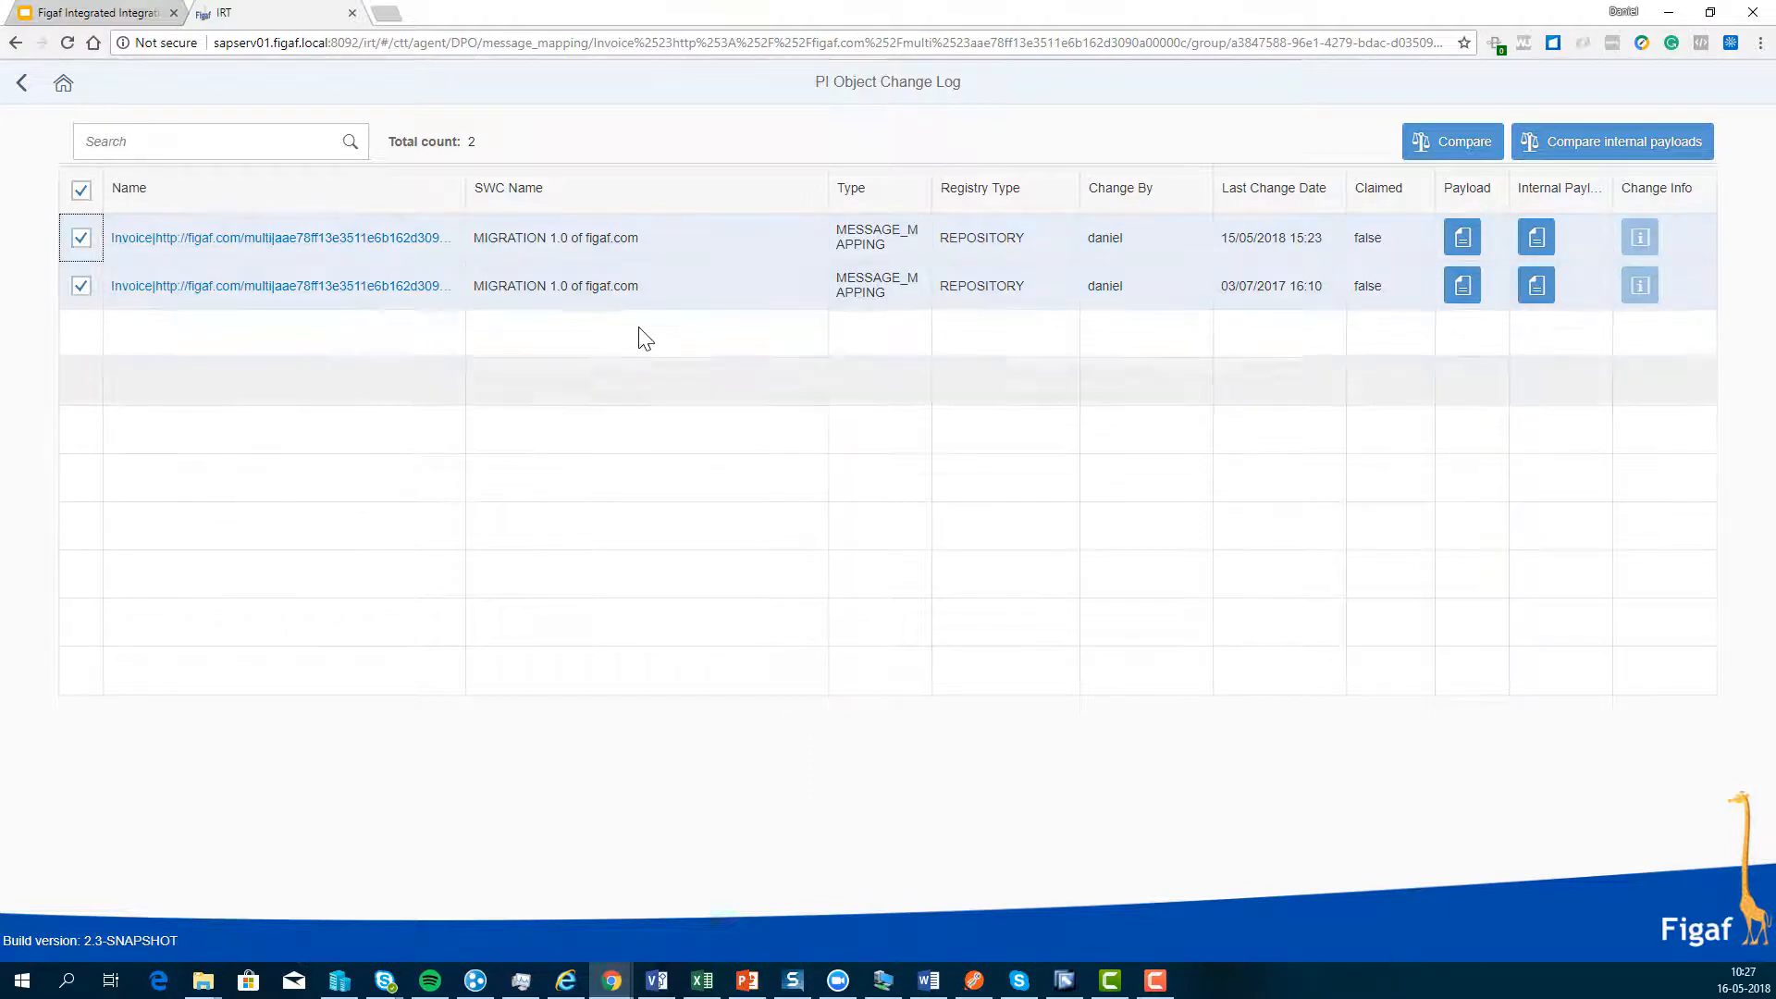
pyautogui.click(1588, 149)
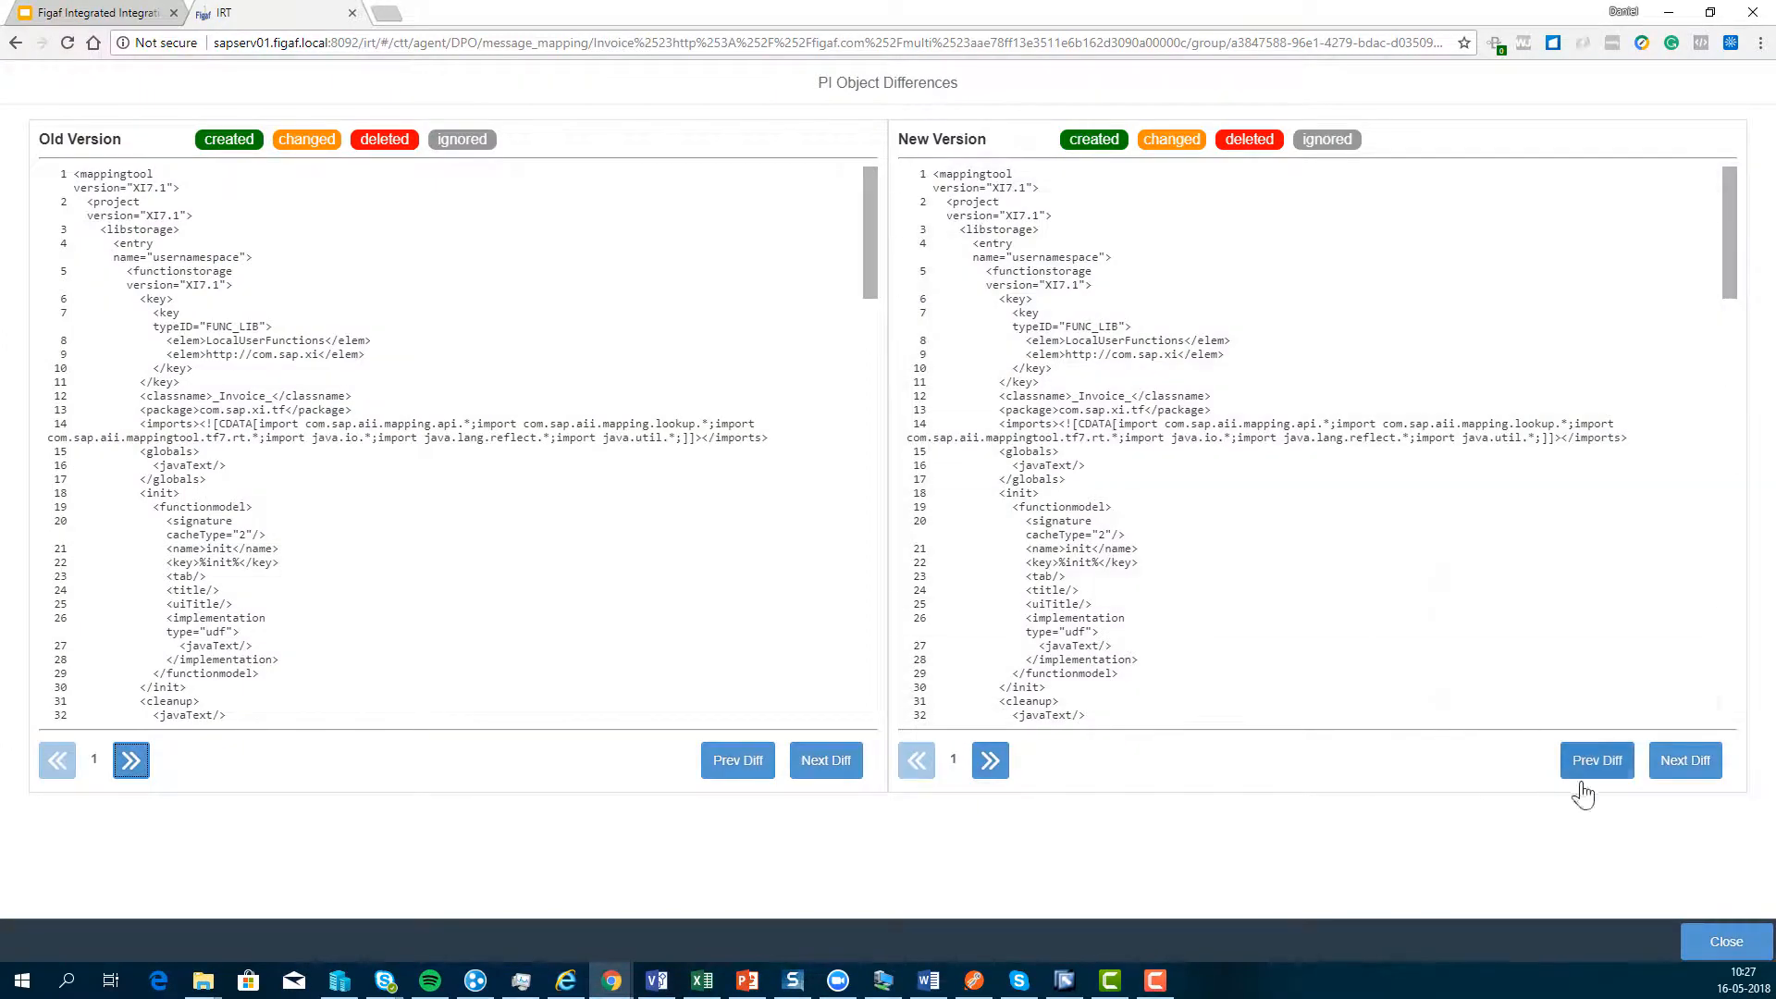
pyautogui.click(1685, 760)
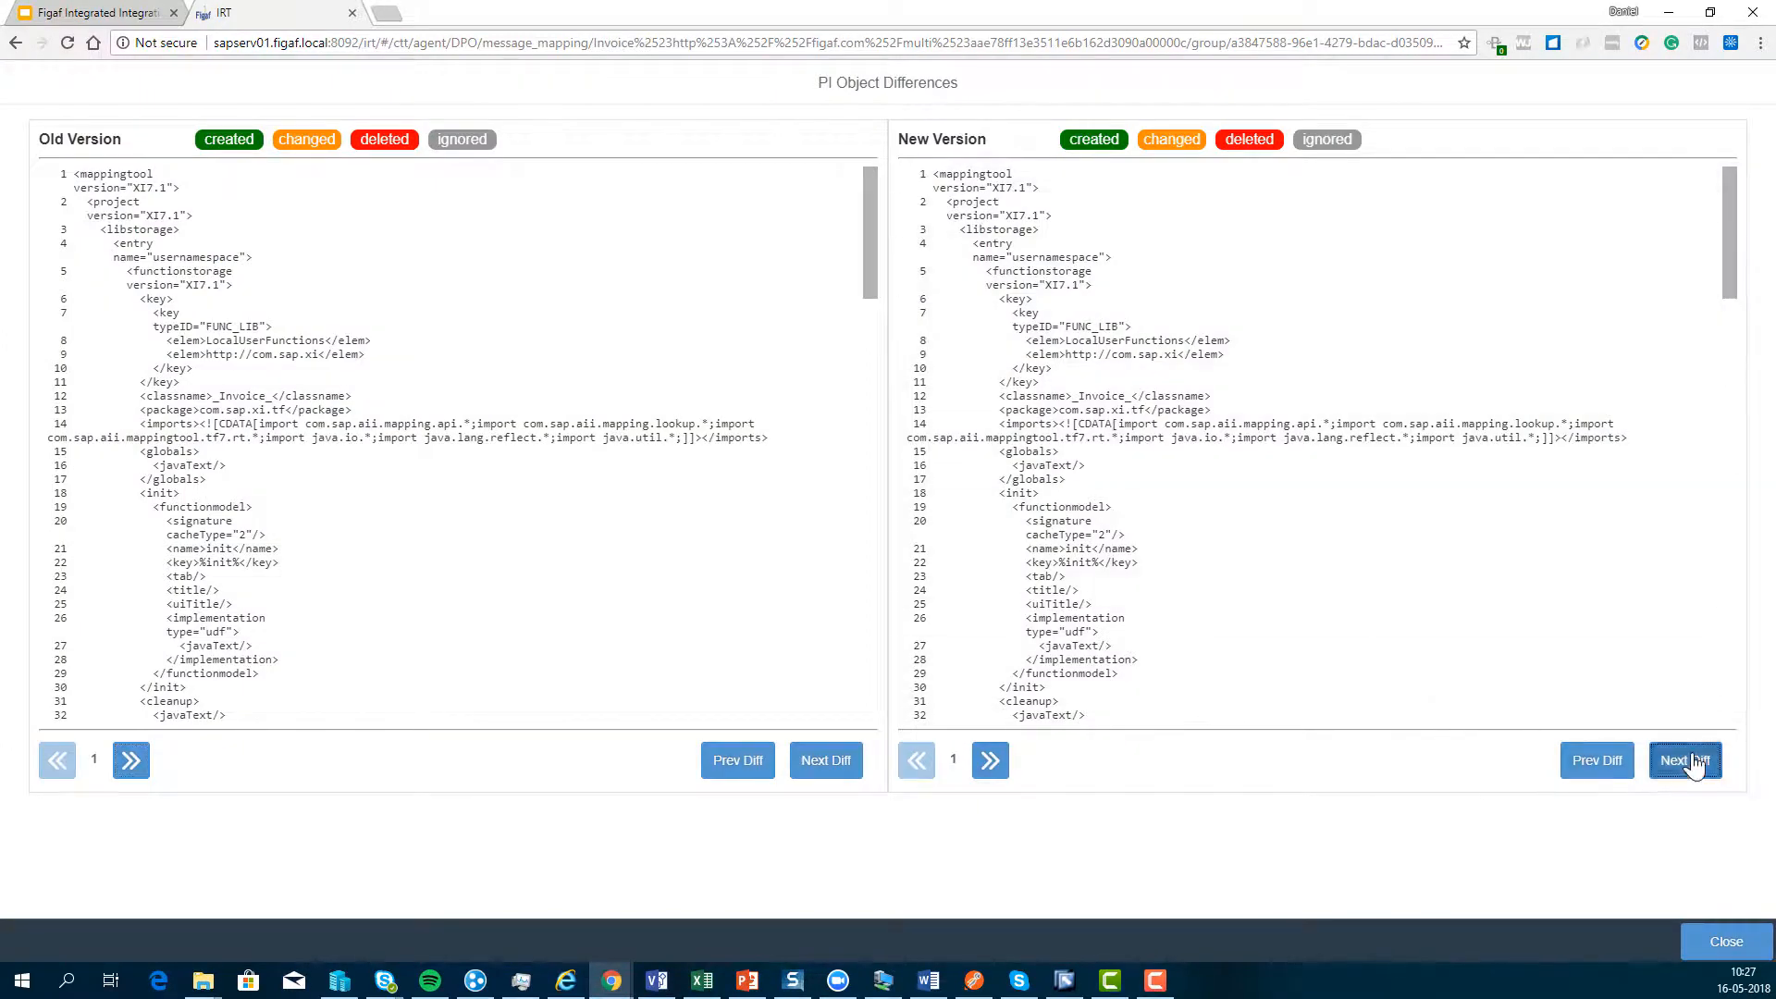
pyautogui.click(814, 774)
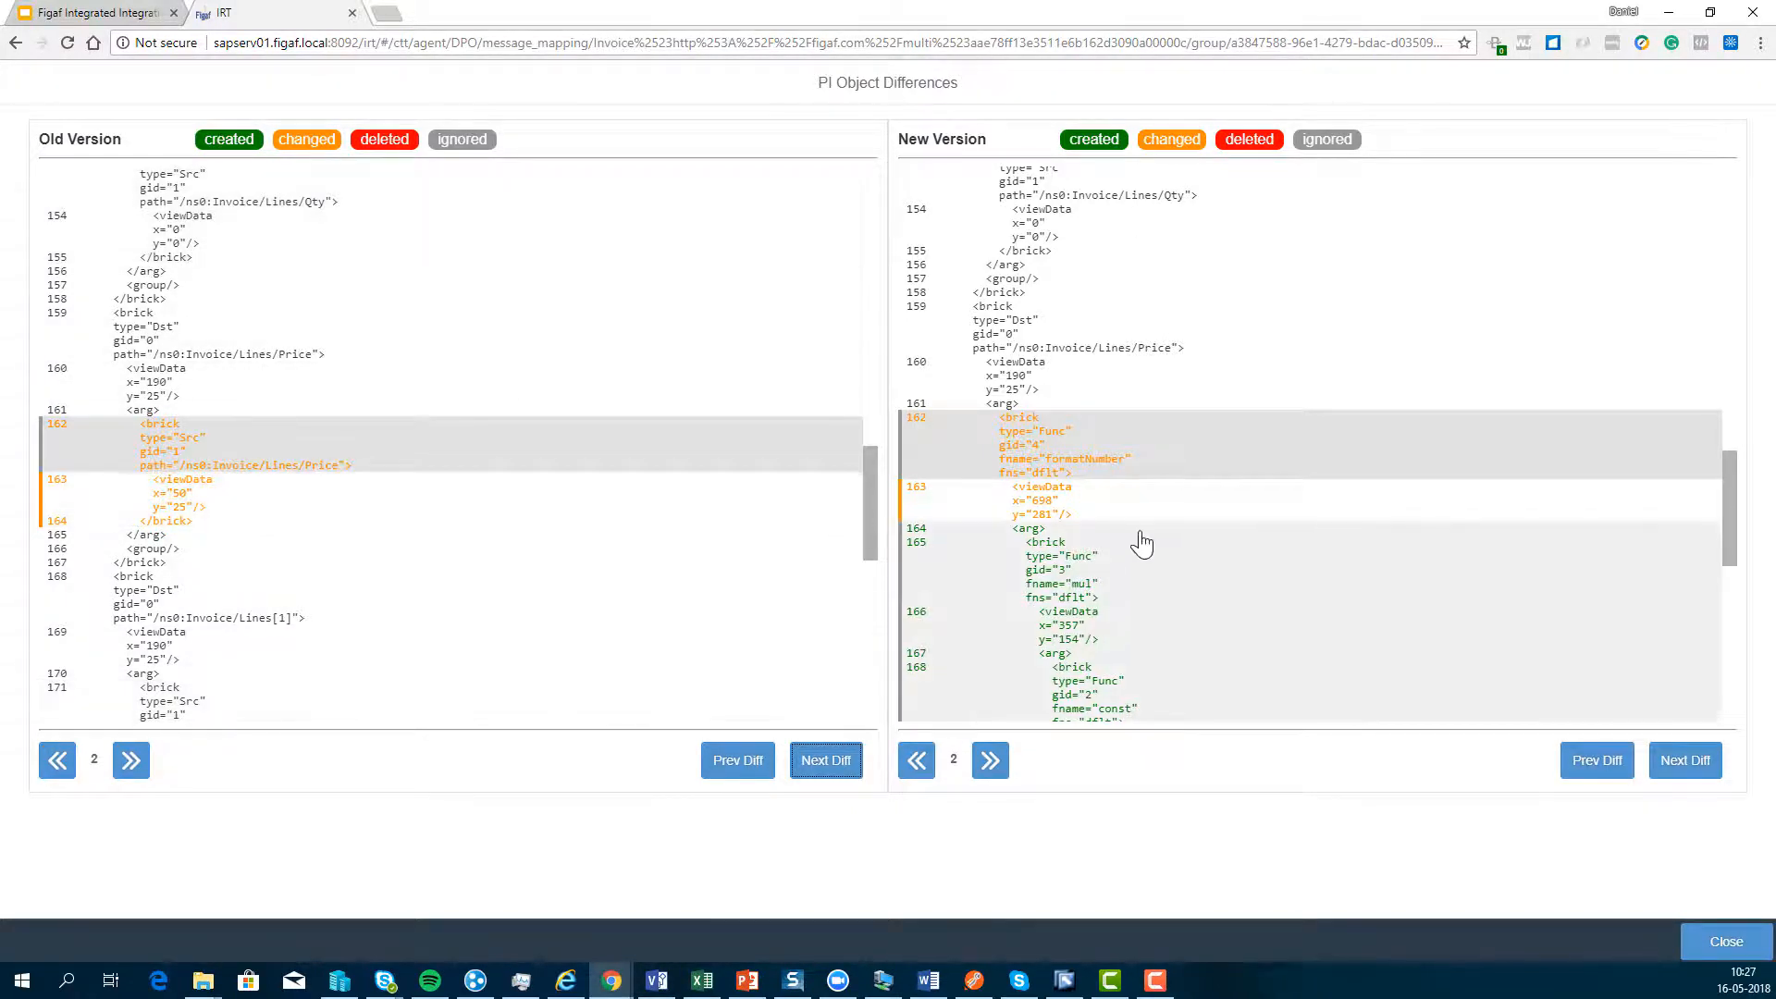
pyautogui.scroll(-3, 1269, 618)
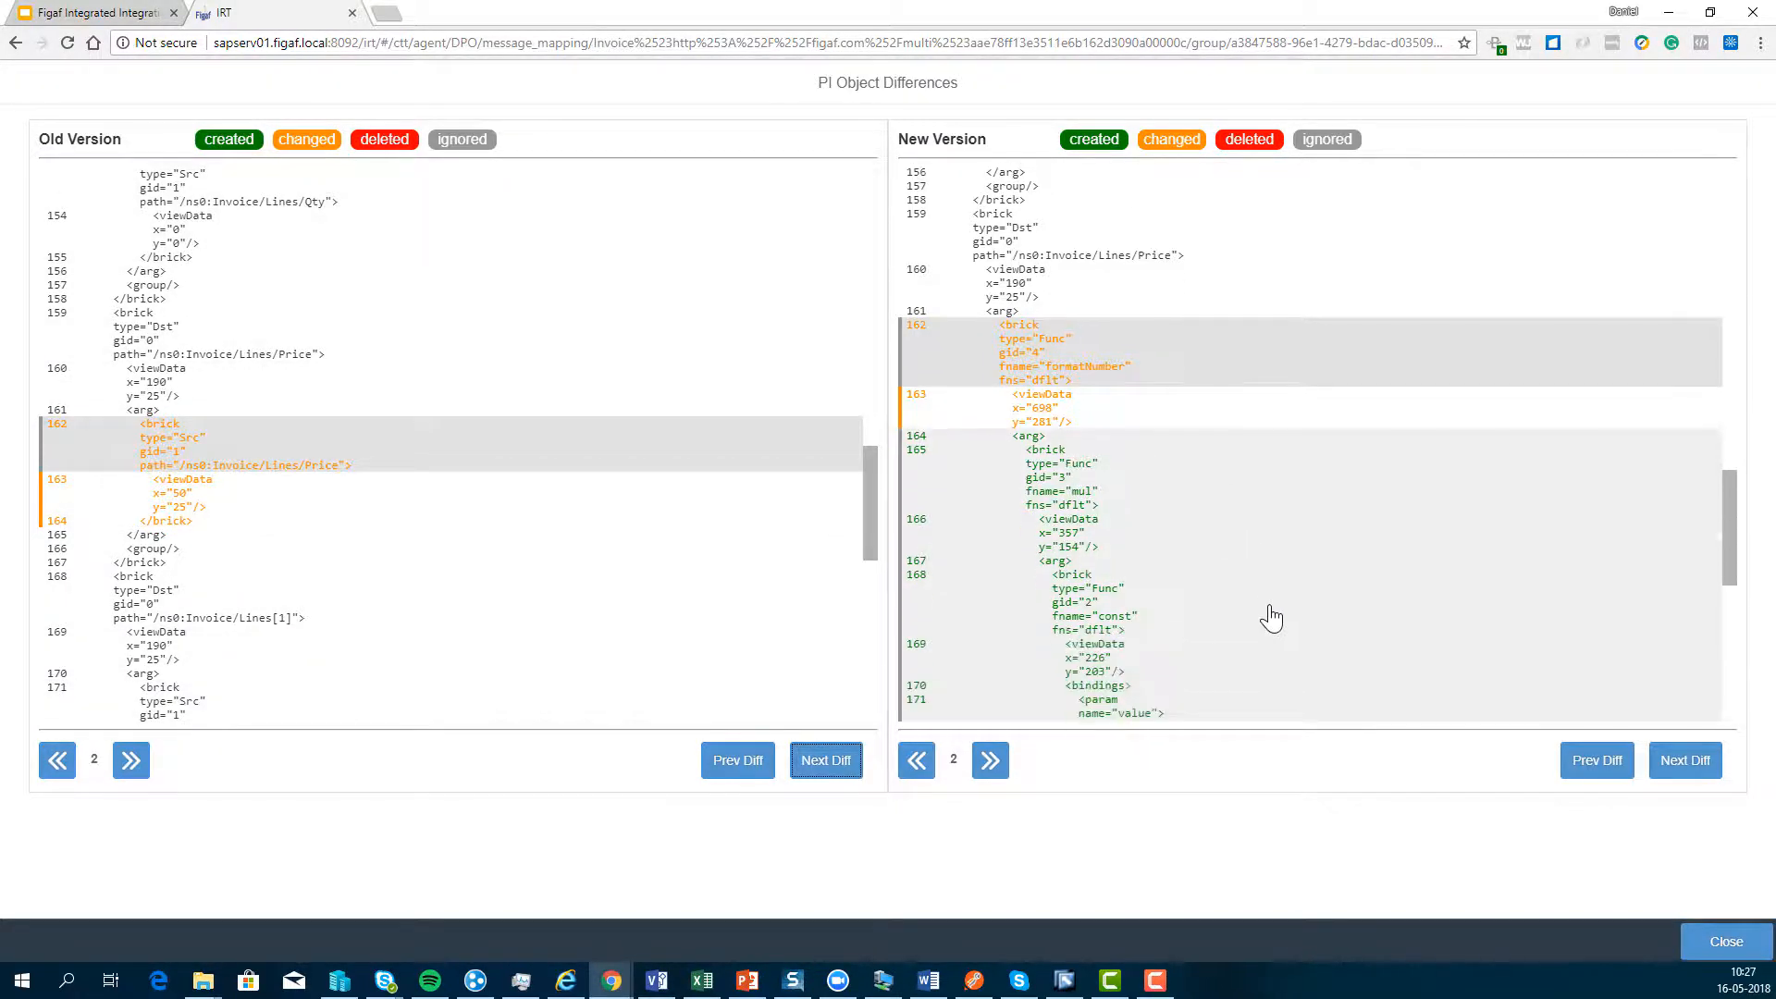
pyautogui.scroll(-1, 1269, 617)
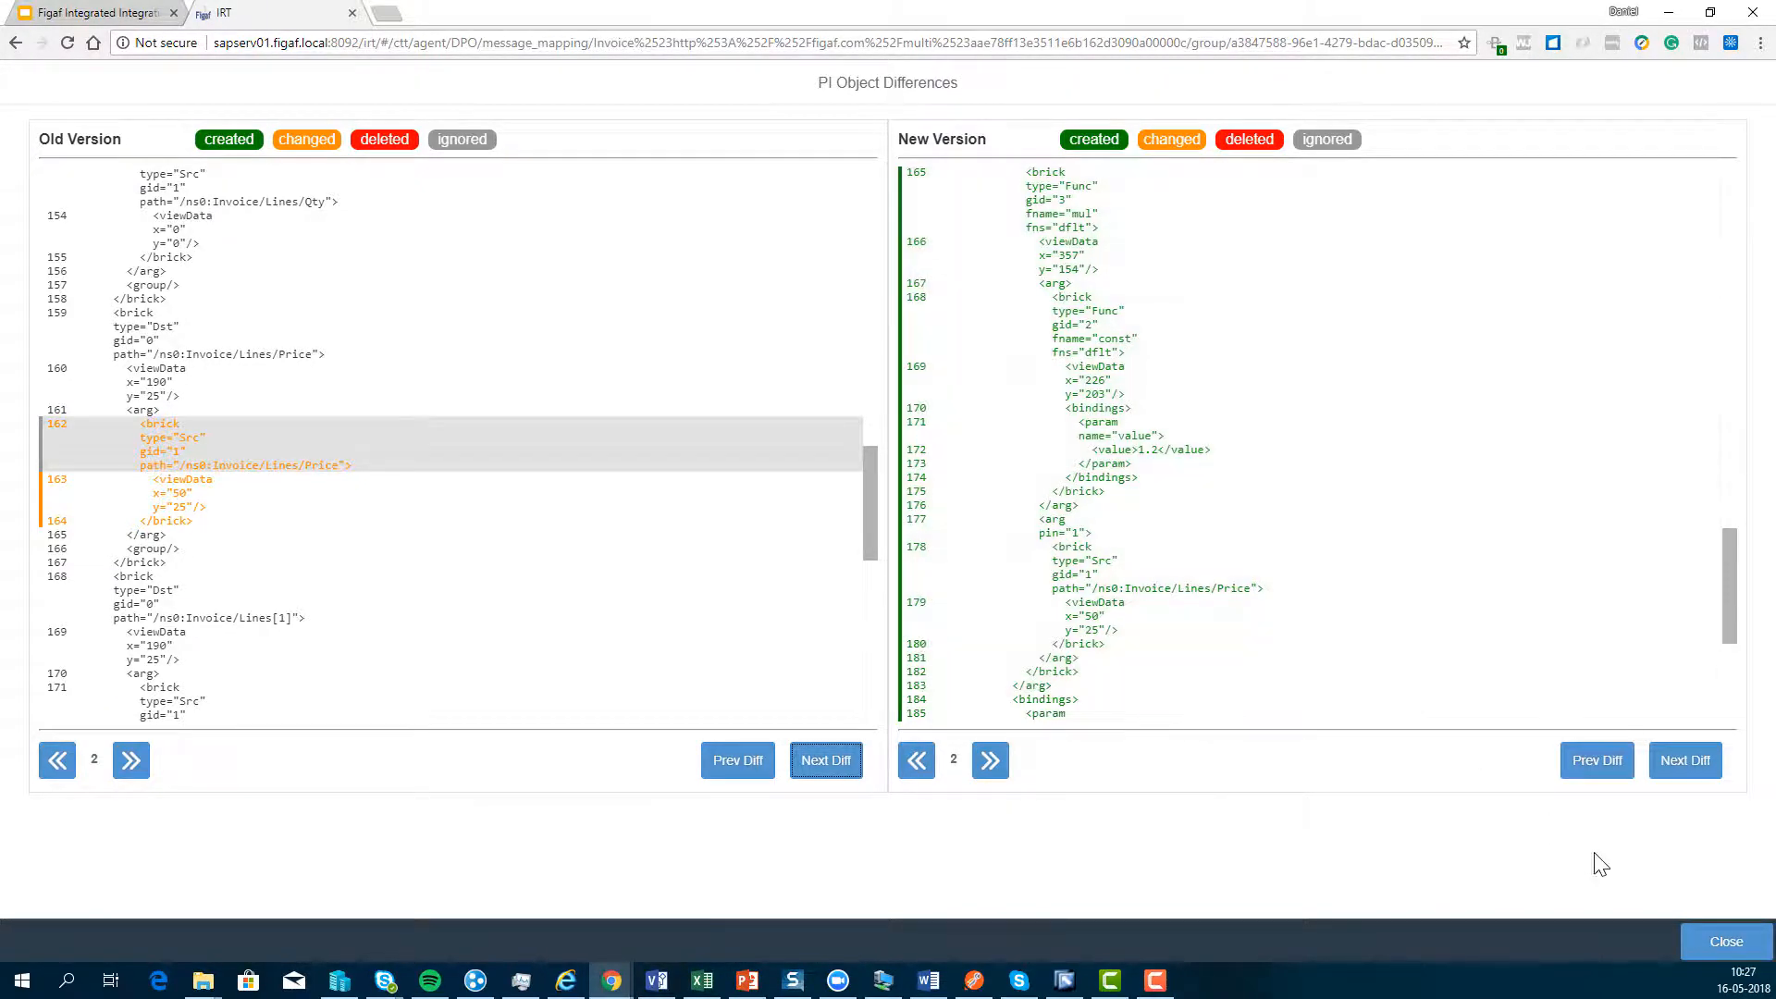
pyautogui.click(1726, 941)
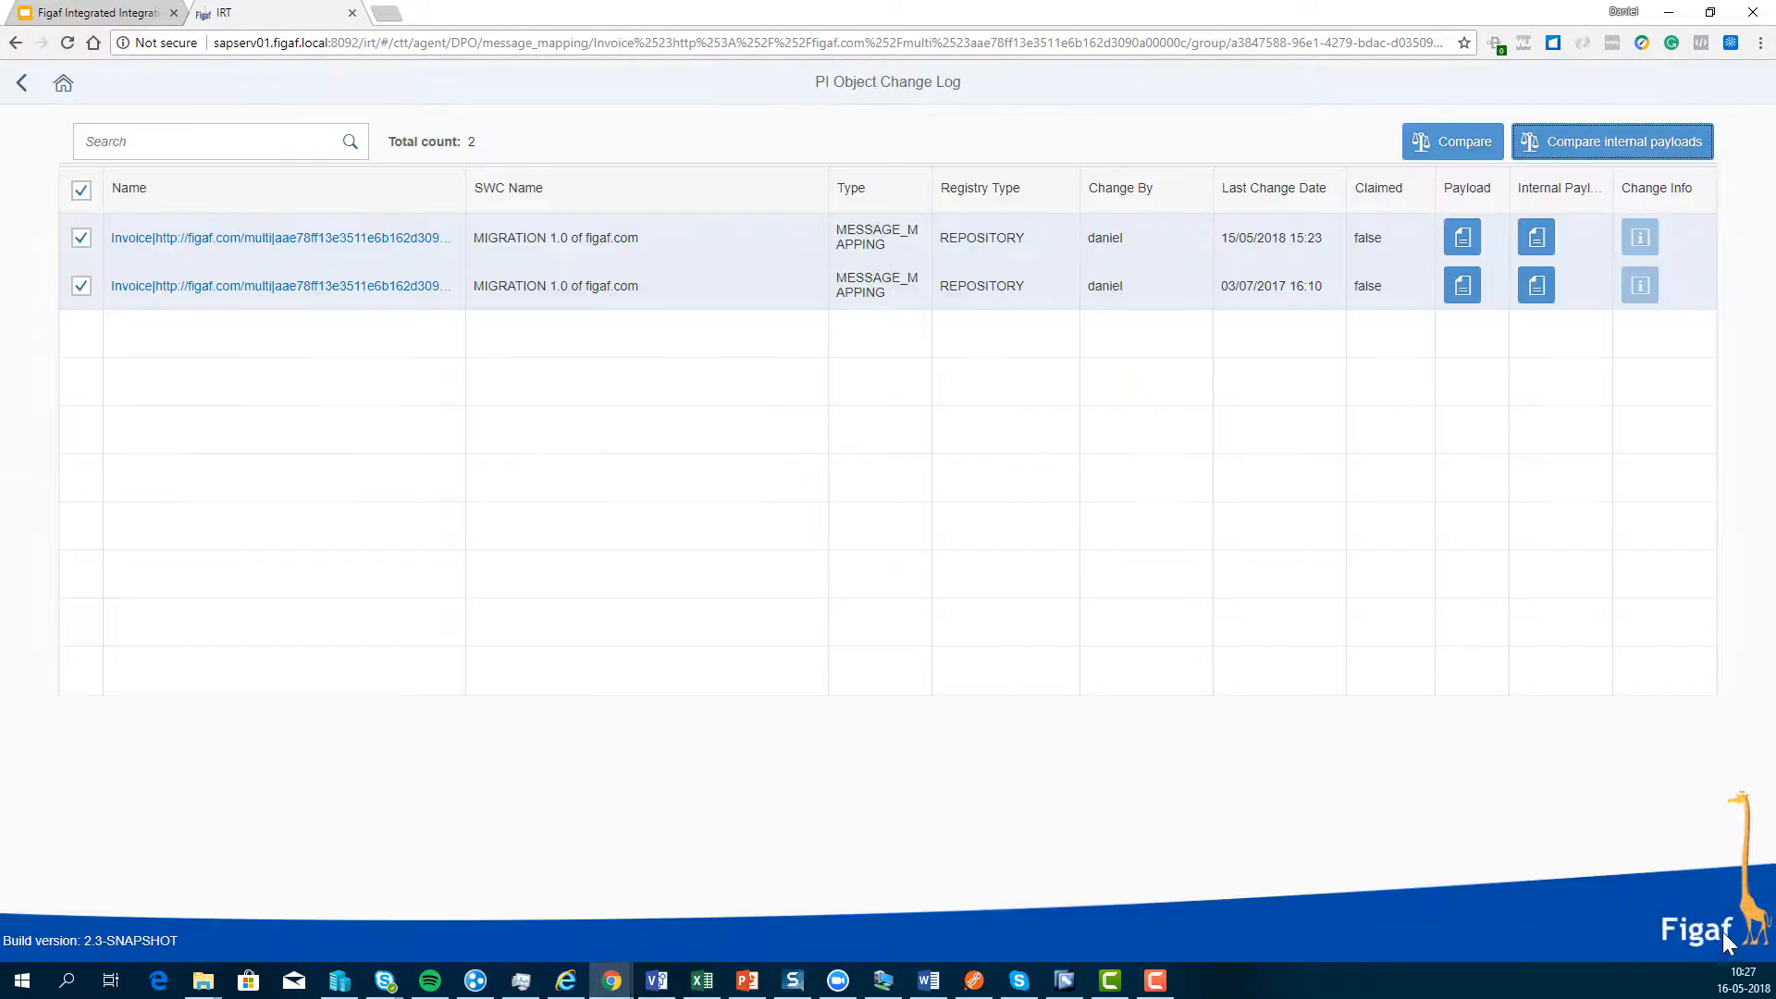
# Open Ticket 5 from the ticket list and view its linked alerts
pyautogui.click(65, 85)
pyautogui.click(352, 600)
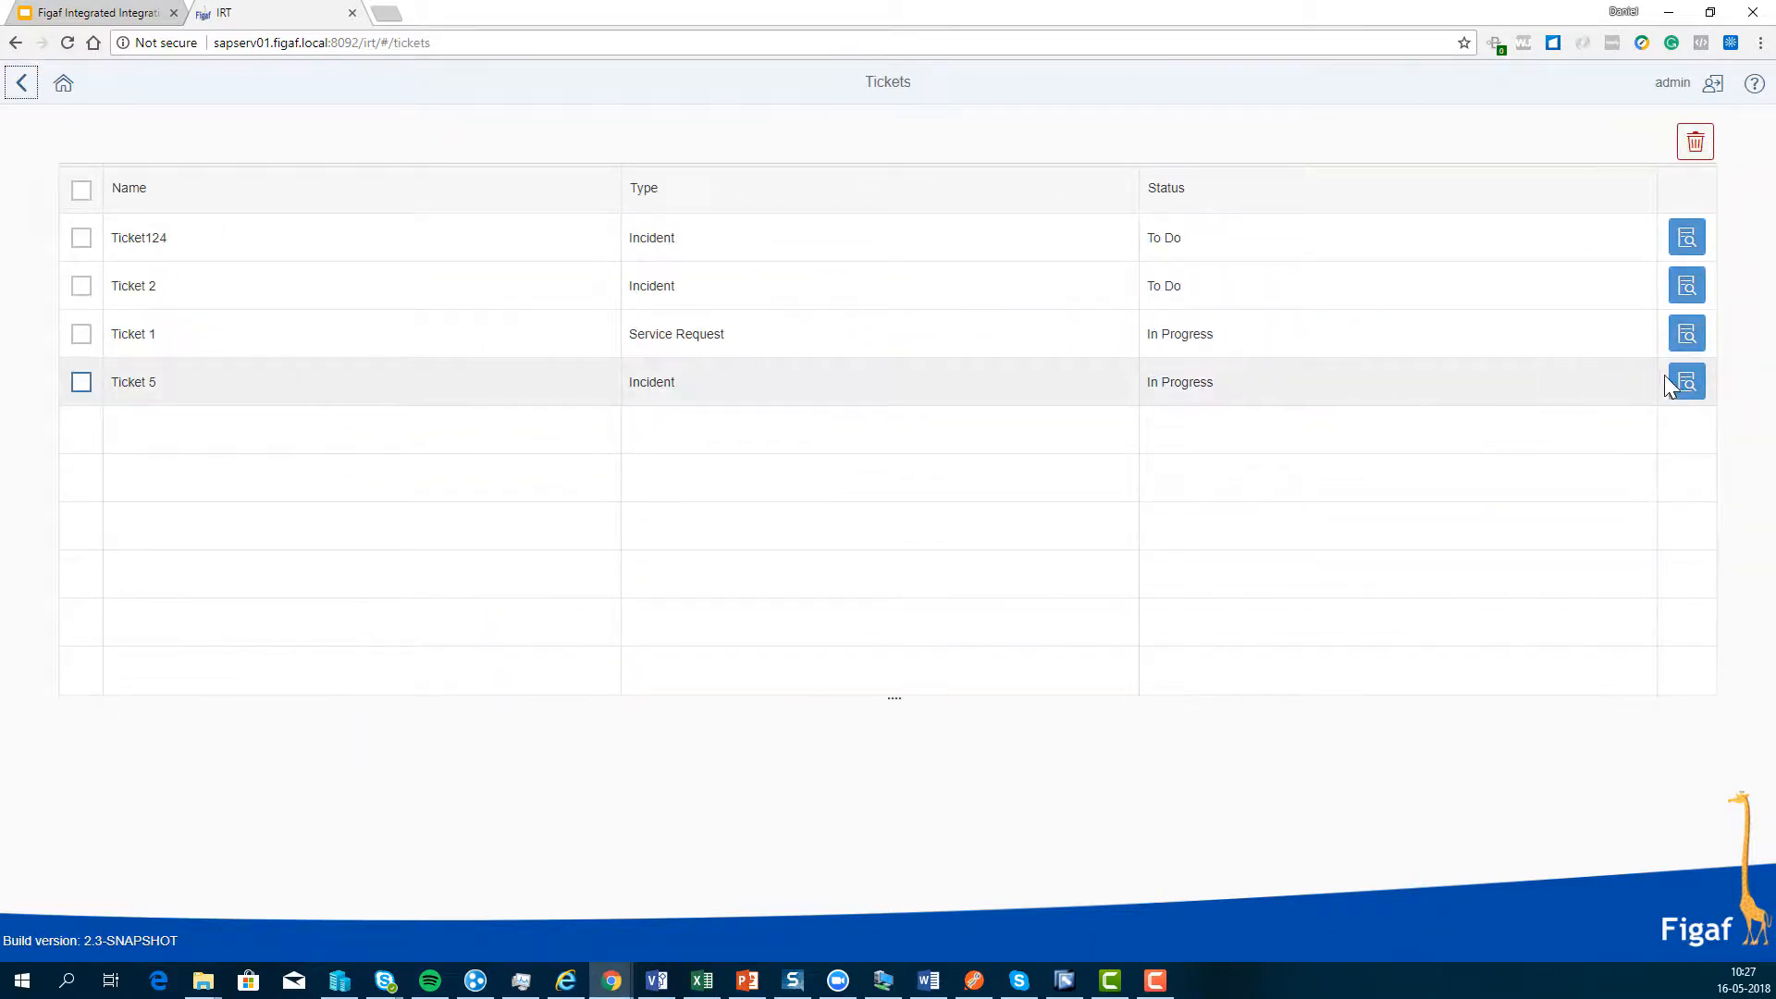
pyautogui.click(1670, 379)
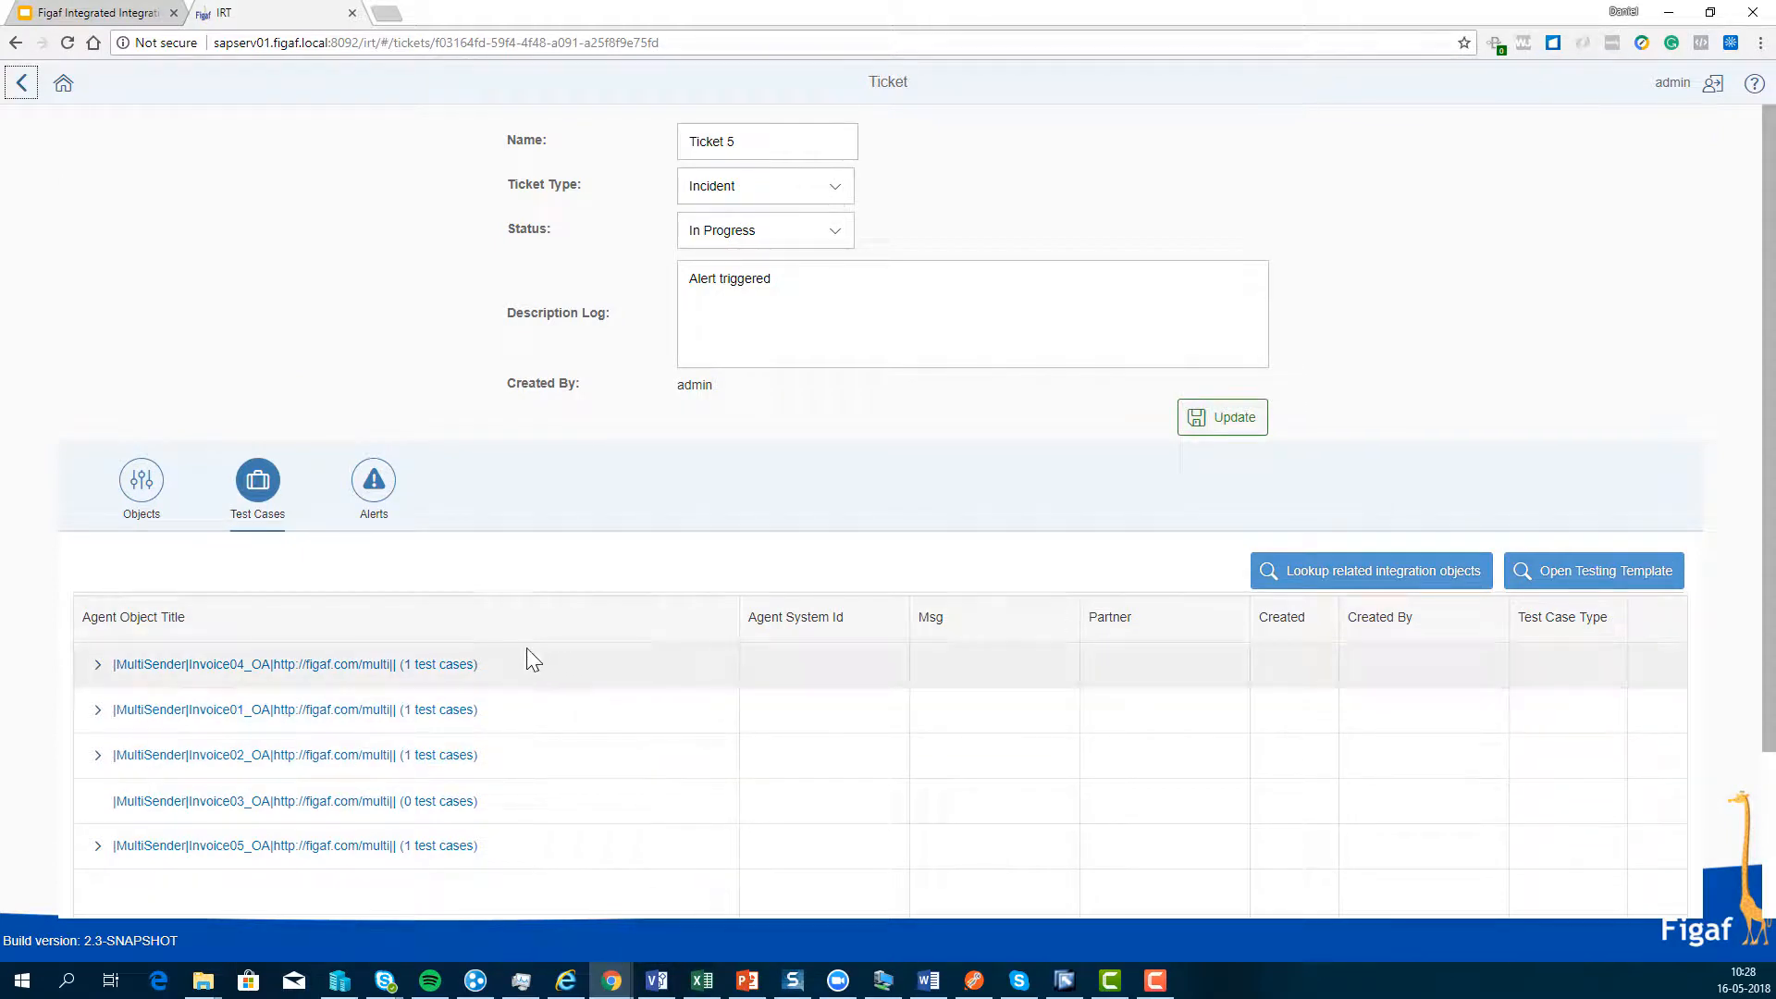
pyautogui.click(373, 518)
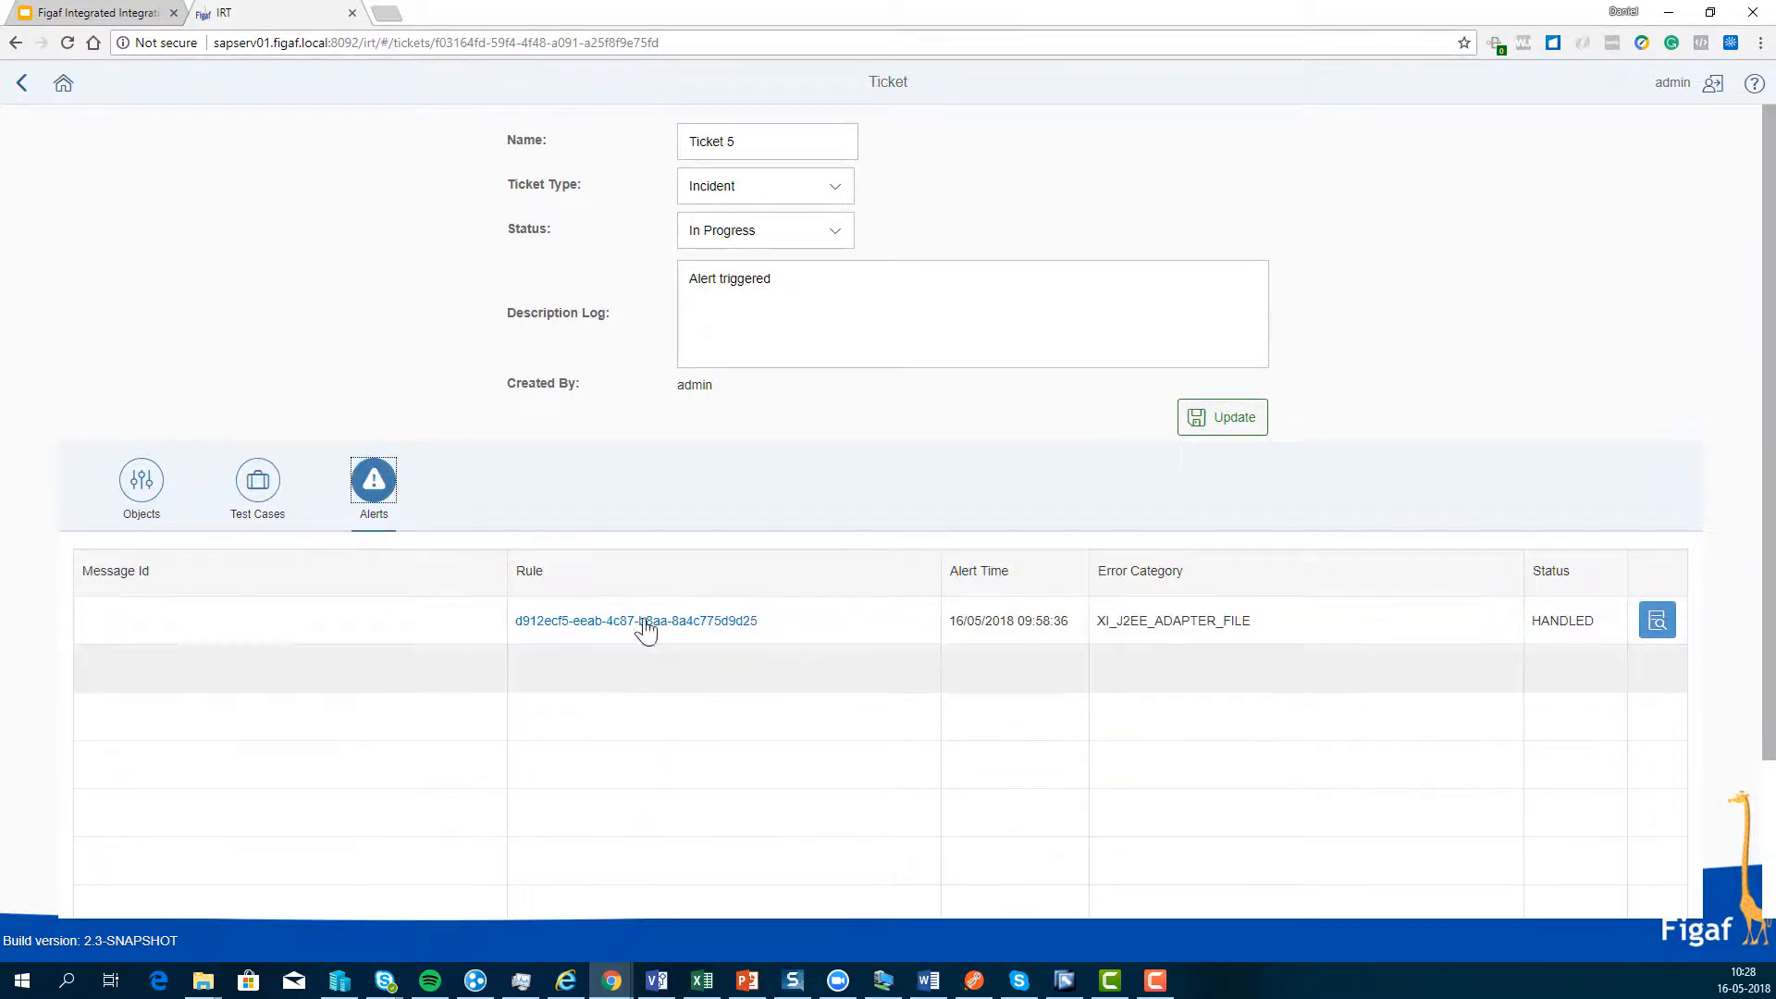